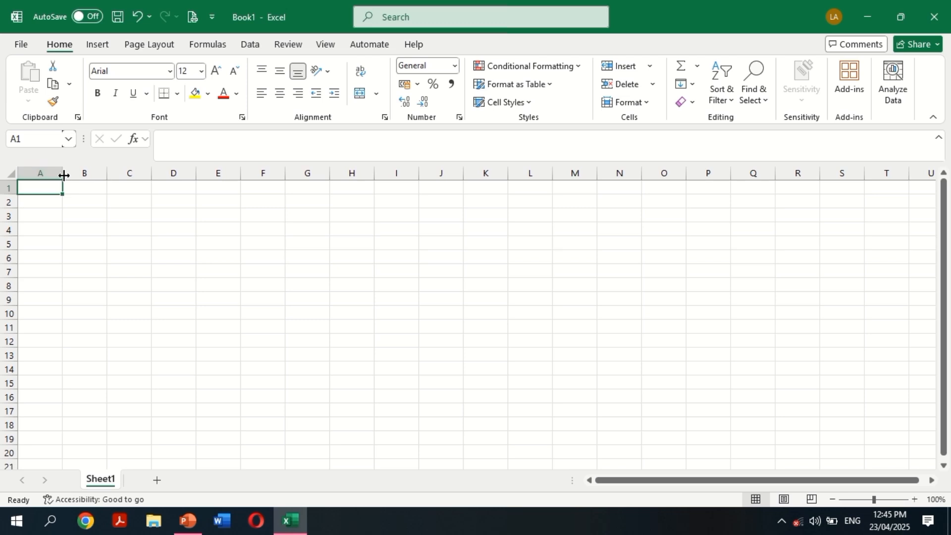
Narrow column A, increase the height of row 2, and enter the title MY COLLEGE BUDGET in B2
{"action": "left_click_drag", "start_coordinate": [61, 175], "coordinate": [8, 228]}
{"action": "left_click", "coordinate": [58, 189]}
{"action": "left_click", "coordinate": [45, 215]}
{"action": "double_click", "coordinate": [47, 217]}
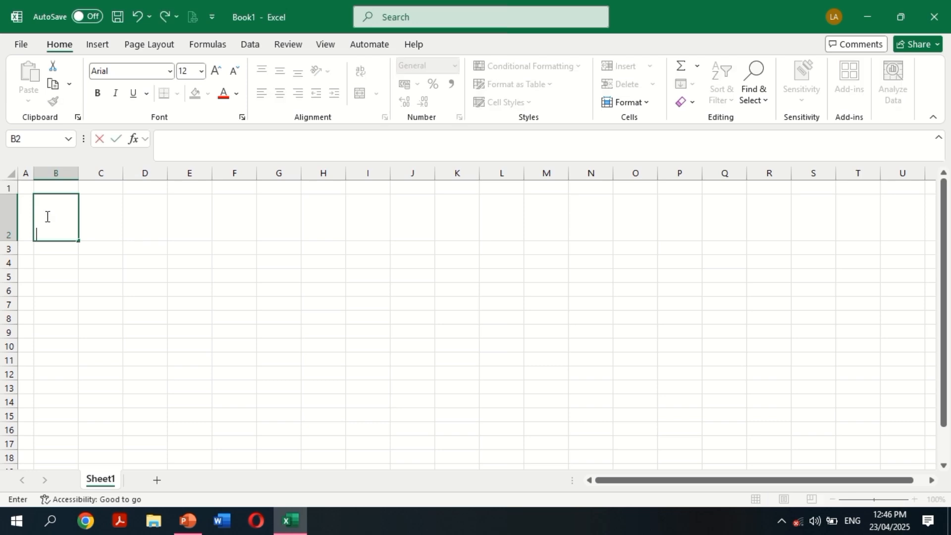
{"action": "type", "text": "MY COLLEGE BUDGET"}
{"action": "key", "text": "Return"}
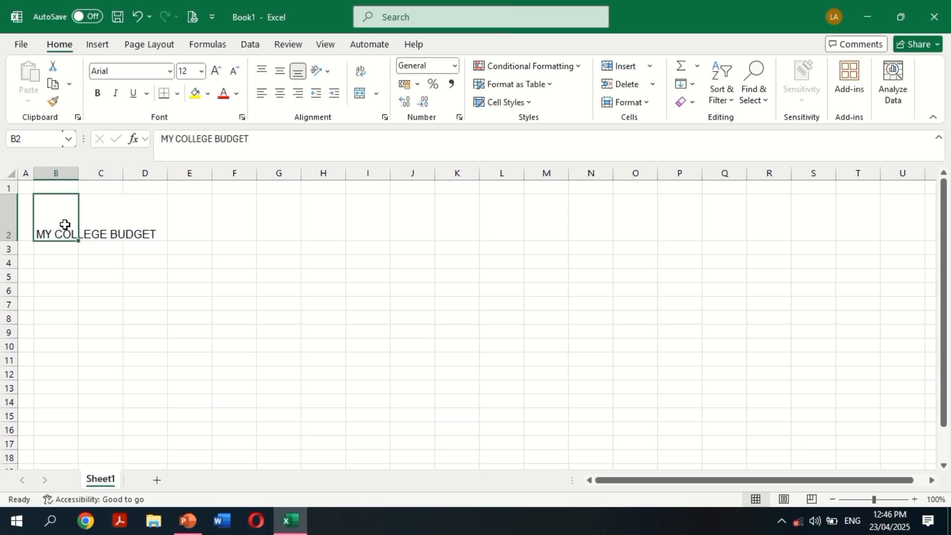
Merge cells B2:T2 and center the title horizontally and vertically in the merged cell
{"action": "left_click_drag", "start_coordinate": [64, 223], "coordinate": [860, 214]}
{"action": "left_click", "coordinate": [377, 93]}
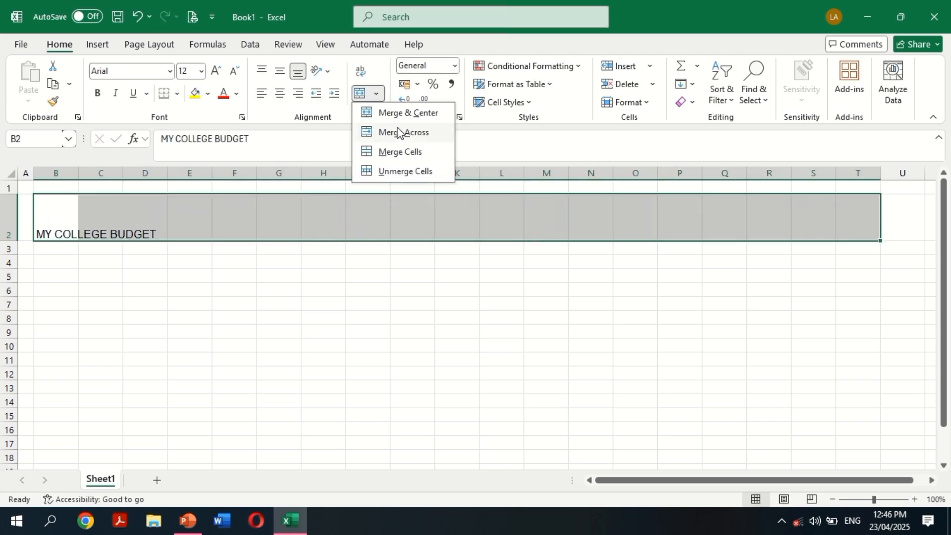
{"action": "left_click", "coordinate": [403, 155]}
{"action": "left_click", "coordinate": [60, 331]}
{"action": "left_click", "coordinate": [85, 228]}
{"action": "left_click", "coordinate": [280, 72]}
{"action": "left_click", "coordinate": [280, 94]}
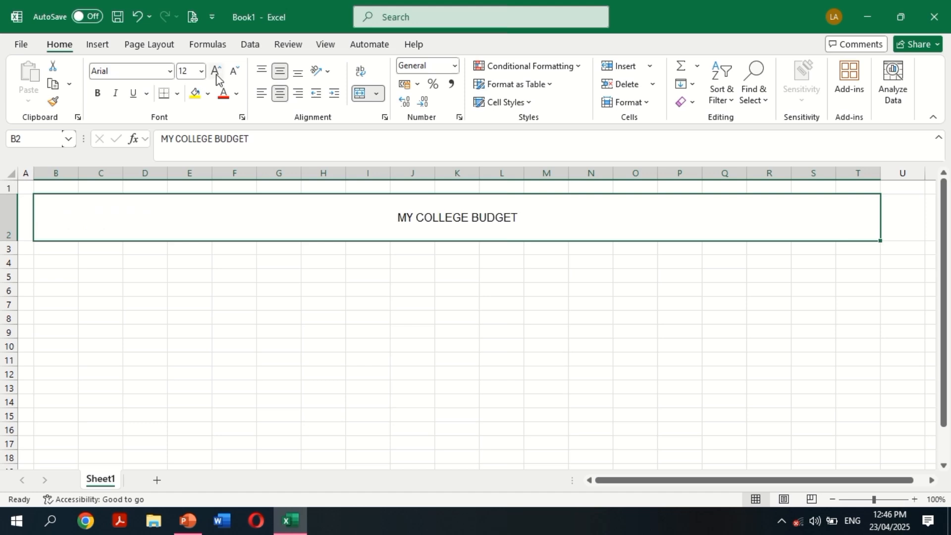
Format the title as bold Times New Roman at size 48
{"action": "left_click", "coordinate": [201, 71]}
{"action": "left_click", "coordinate": [193, 310]}
{"action": "left_click", "coordinate": [98, 95]}
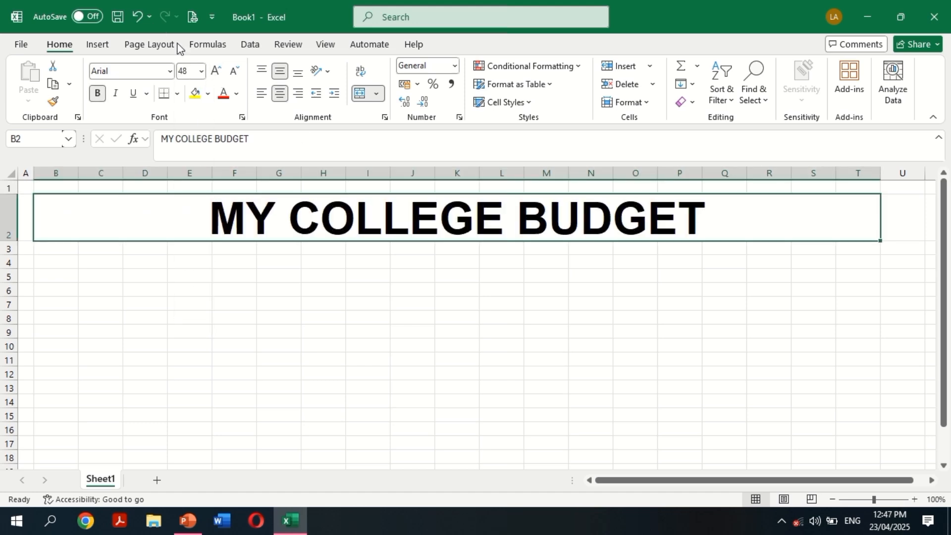
{"action": "left_click", "coordinate": [130, 71]}
{"action": "type", "text": "Times New Roman"}
{"action": "key", "text": "Return"}
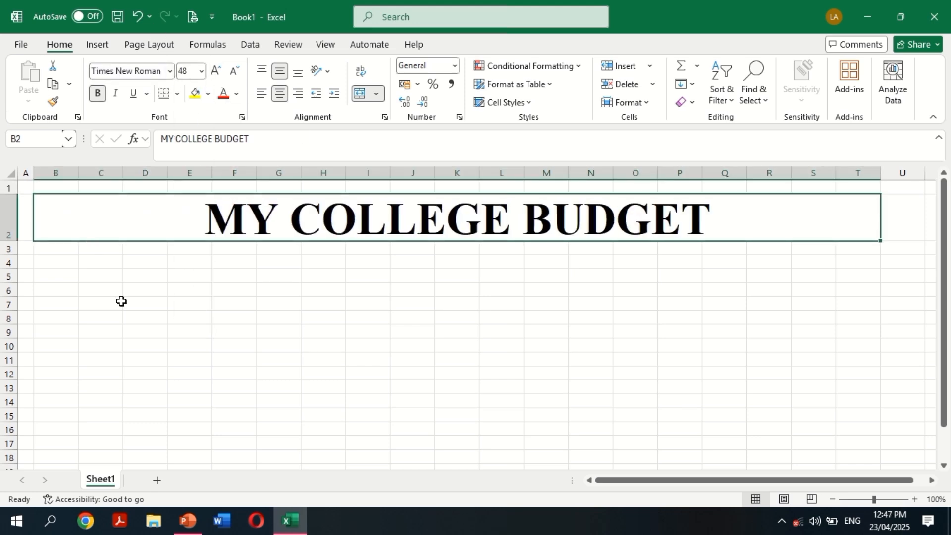
Enter the bold label ALLOWANCE: in B3 and widen column B to fit it
{"action": "left_click", "coordinate": [63, 248]}
{"action": "left_click_drag", "start_coordinate": [78, 174], "coordinate": [116, 174]}
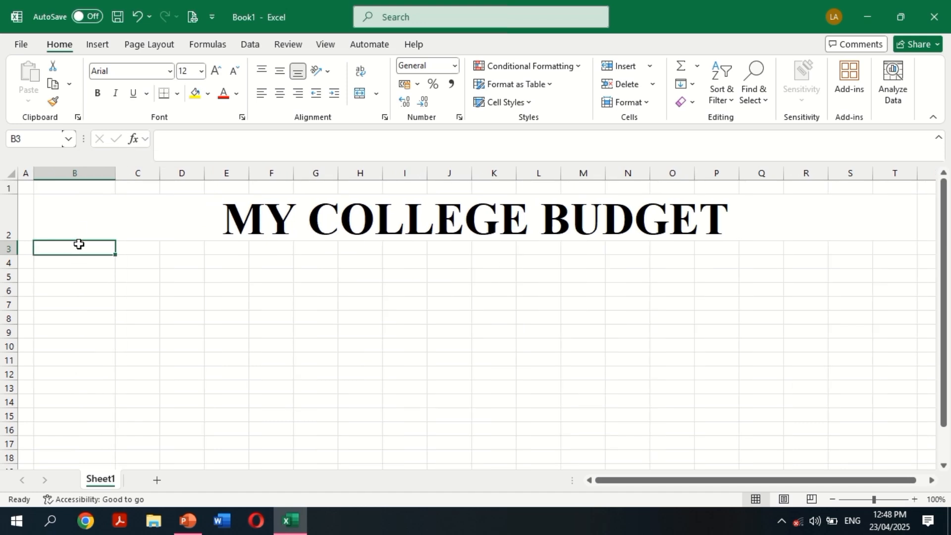
{"action": "type", "text": "ALLOWONCE:"}
{"action": "key", "text": "Return"}
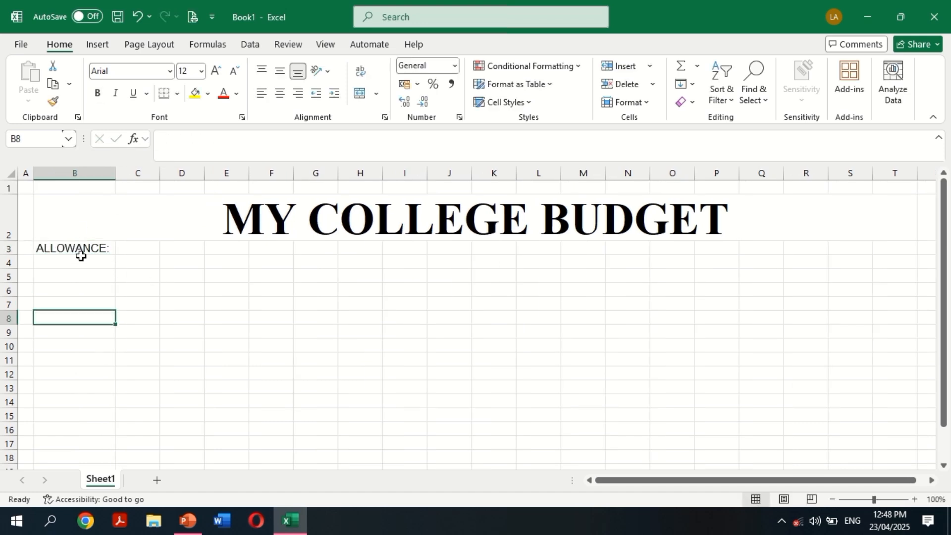
{"action": "left_click", "coordinate": [79, 249]}
{"action": "key", "text": "ctrl+b"}
{"action": "left_click_drag", "start_coordinate": [110, 172], "coordinate": [132, 172]}
Enter the bold label MONTH: in C3
{"action": "left_click", "coordinate": [155, 248]}
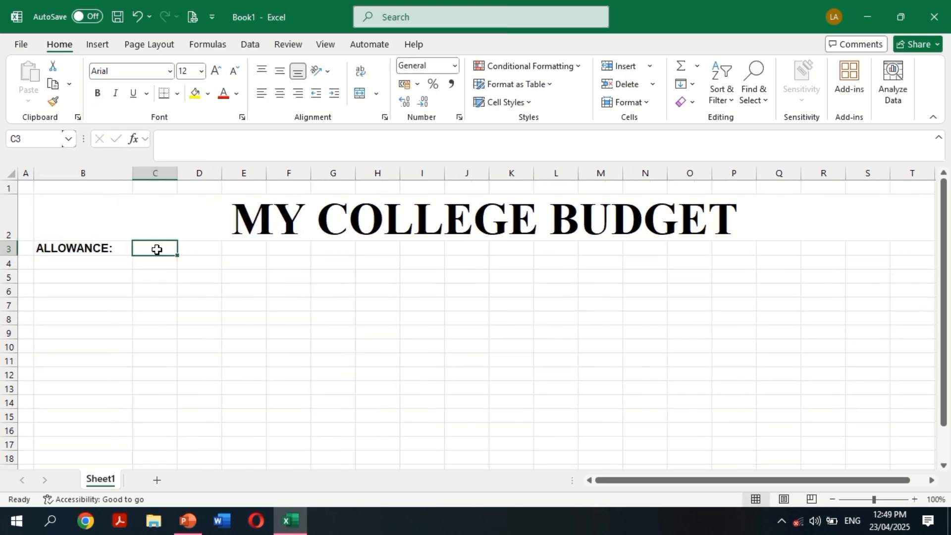
{"action": "type", "text": "MONTH"}
{"action": "left_click", "coordinate": [99, 93]}
{"action": "left_click", "coordinate": [212, 145]}
{"action": "type", "text": ":"}
{"action": "left_click", "coordinate": [200, 291]}
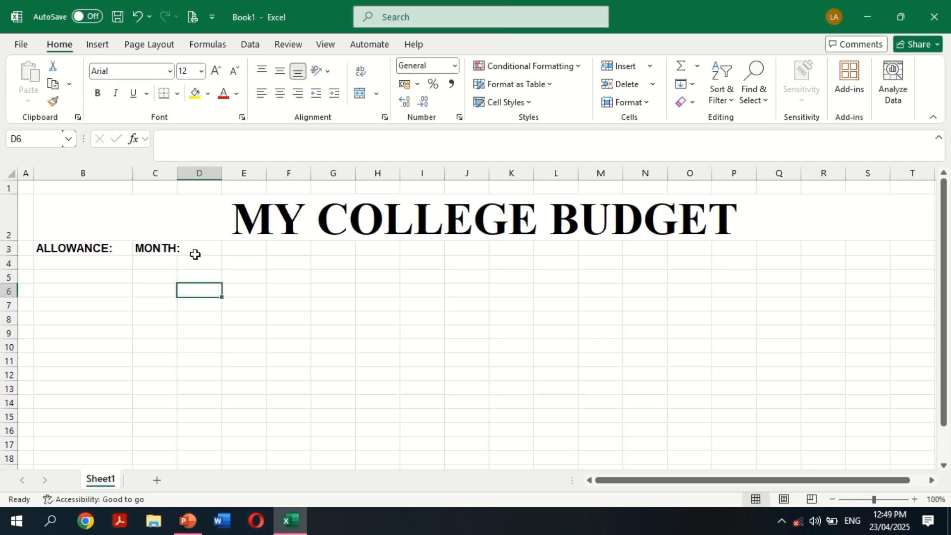
Enter October in bold in D3 and widen columns B, C and D
{"action": "left_click", "coordinate": [172, 174]}
{"action": "left_click", "coordinate": [158, 249]}
{"action": "left_click_drag", "start_coordinate": [176, 172], "coordinate": [262, 177]}
{"action": "left_click", "coordinate": [201, 251]}
{"action": "type", "text": "October"}
{"action": "left_click", "coordinate": [97, 93]}
{"action": "left_click_drag", "start_coordinate": [132, 173], "coordinate": [136, 172]}
Enter the bold label Budget in C4
{"action": "left_click", "coordinate": [155, 264]}
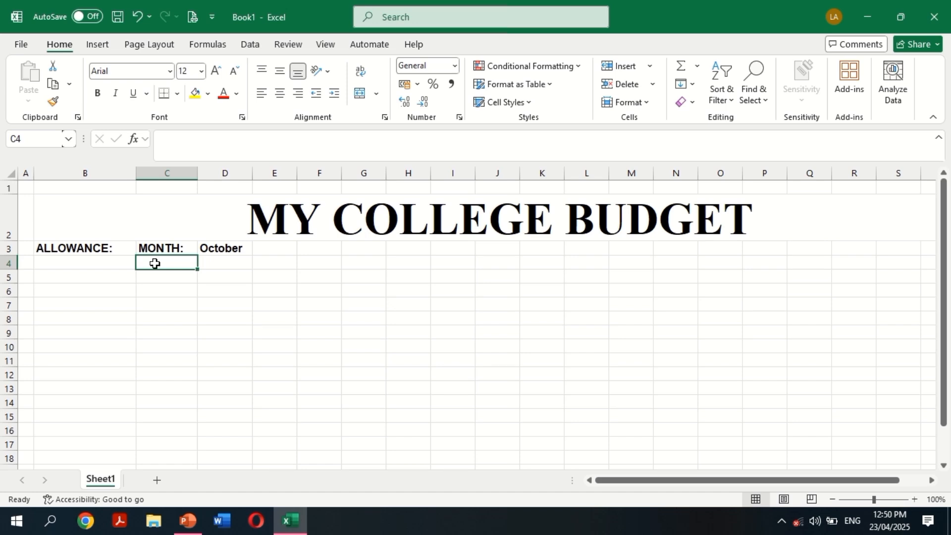
{"action": "type", "text": "Budget"}
{"action": "key", "text": "Return"}
{"action": "left_click", "coordinate": [158, 264]}
{"action": "left_click", "coordinate": [98, 93]}
{"action": "left_click", "coordinate": [183, 332]}
Merge B3:B4 and center the ALLOWANCE: label horizontally and vertically
{"action": "left_click", "coordinate": [104, 250]}
{"action": "left_click", "coordinate": [106, 263]}
{"action": "left_click_drag", "start_coordinate": [106, 249], "coordinate": [106, 263]}
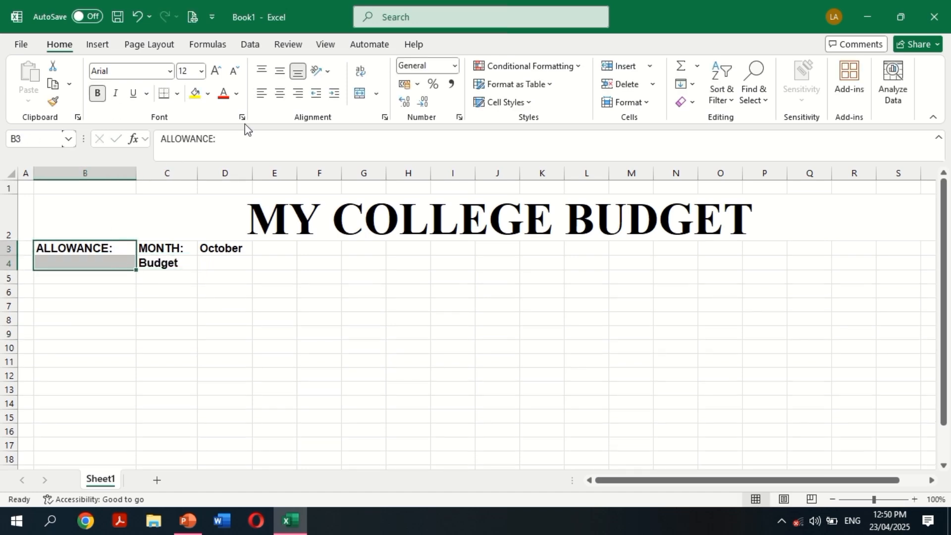
{"action": "left_click", "coordinate": [376, 94]}
{"action": "left_click", "coordinate": [387, 153]}
{"action": "left_click", "coordinate": [280, 93]}
{"action": "left_click", "coordinate": [280, 71]}
Merge D3:F3 for the month value, and merge C4:F4 with the Budget label centered
{"action": "left_click", "coordinate": [221, 249]}
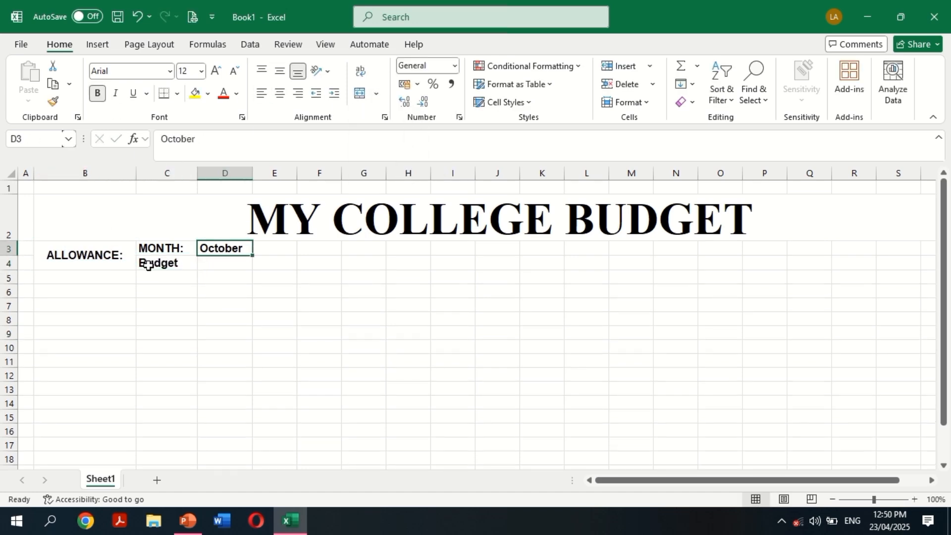
{"action": "left_click_drag", "start_coordinate": [233, 248], "coordinate": [317, 249]}
{"action": "left_click", "coordinate": [376, 93]}
{"action": "left_click", "coordinate": [387, 153]}
{"action": "left_click_drag", "start_coordinate": [171, 264], "coordinate": [318, 264]}
{"action": "left_click", "coordinate": [377, 94]}
{"action": "left_click", "coordinate": [386, 153]}
{"action": "left_click", "coordinate": [280, 94]}
{"action": "left_click", "coordinate": [275, 318]}
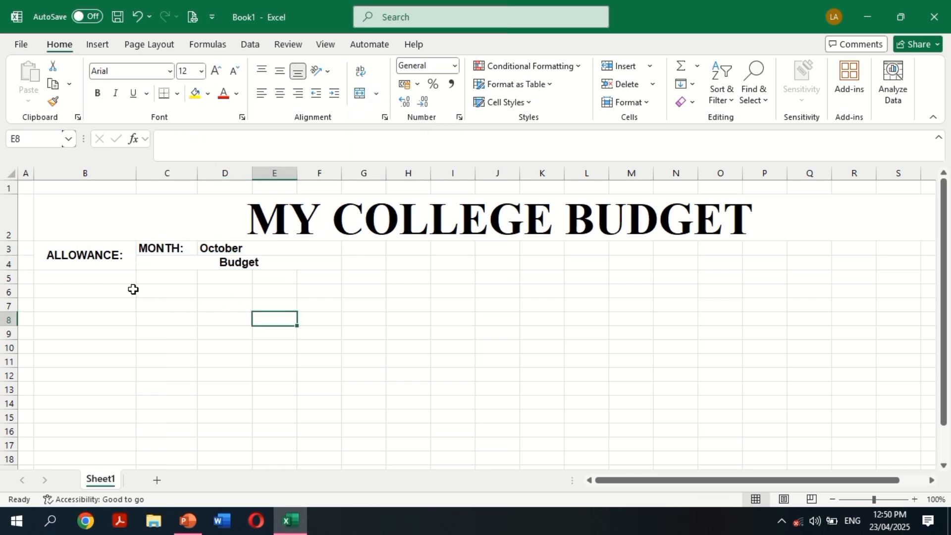
Enter the allowance sources Parents in B5 and Brother in B6
{"action": "left_click", "coordinate": [113, 282]}
{"action": "type", "text": "Pre"}
{"action": "key", "text": "Return"}
{"action": "type", "text": "Brother"}
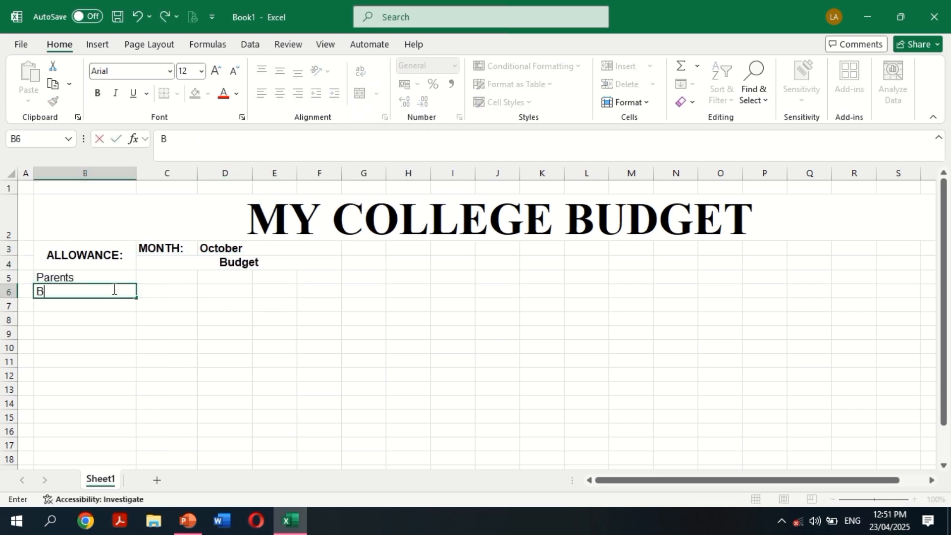
{"action": "key", "text": "Return"}
Enter Public Assistance as the third allowance source in B7
{"action": "type", "text": "pub"}
{"action": "key", "text": "BackSpace"}
{"action": "key", "text": "BackSpace"}
{"action": "key", "text": "BackSpace"}
{"action": "type", "text": "BPubl"}
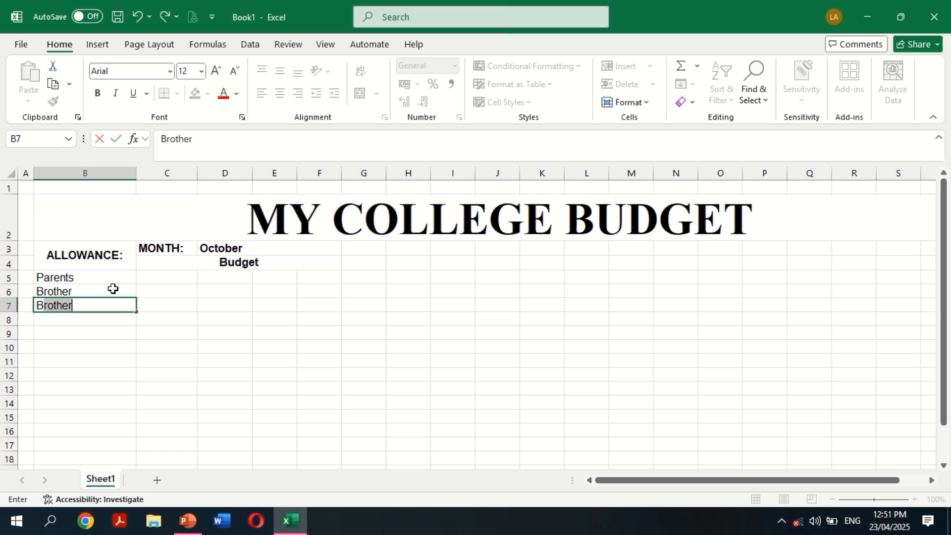
{"action": "key", "text": "BackSpace"}
{"action": "key", "text": "BackSpace"}
{"action": "key", "text": "BackSpace"}
{"action": "key", "text": "BackSpace"}
{"action": "key", "text": "BackSpace"}
{"action": "type", "text": "Public Assistance"}
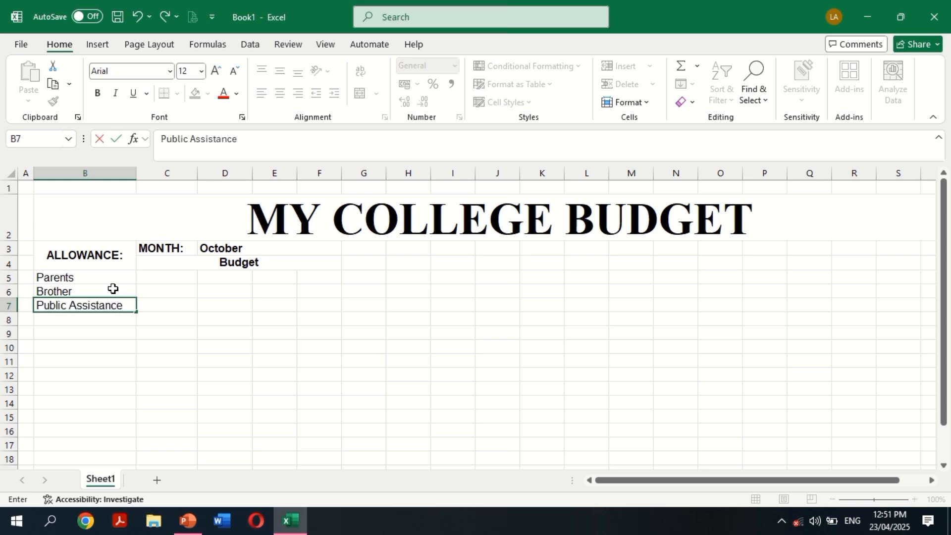
Enter Other: in B8 and Total Allowance in B9
{"action": "key", "text": "Return"}
{"action": "type", "text": "Other:"}
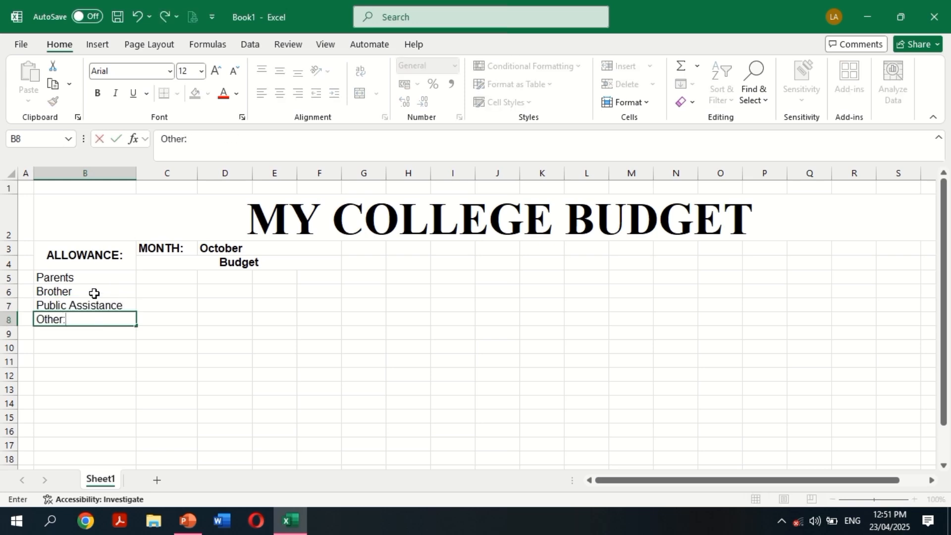
{"action": "key", "text": "Return"}
{"action": "type", "text": "Total Allowance"}
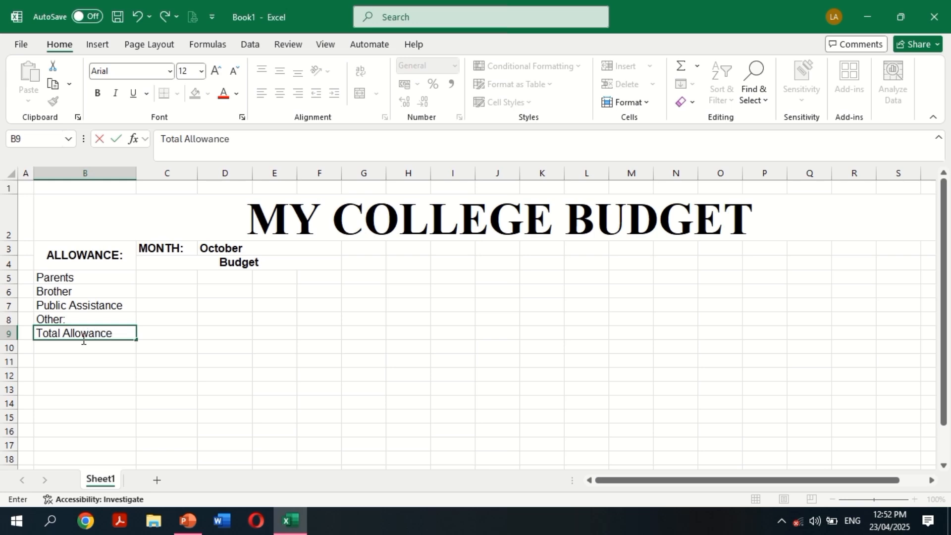
{"action": "key", "text": "Return"}
{"action": "key", "text": "Return"}
Right-align the labels in B5:B8, and make Total Allowance in B9 centered and bold
{"action": "left_click_drag", "start_coordinate": [98, 279], "coordinate": [99, 319]}
{"action": "left_click", "coordinate": [298, 94]}
{"action": "left_click", "coordinate": [101, 339]}
{"action": "left_click", "coordinate": [280, 71]}
{"action": "left_click", "coordinate": [281, 94]}
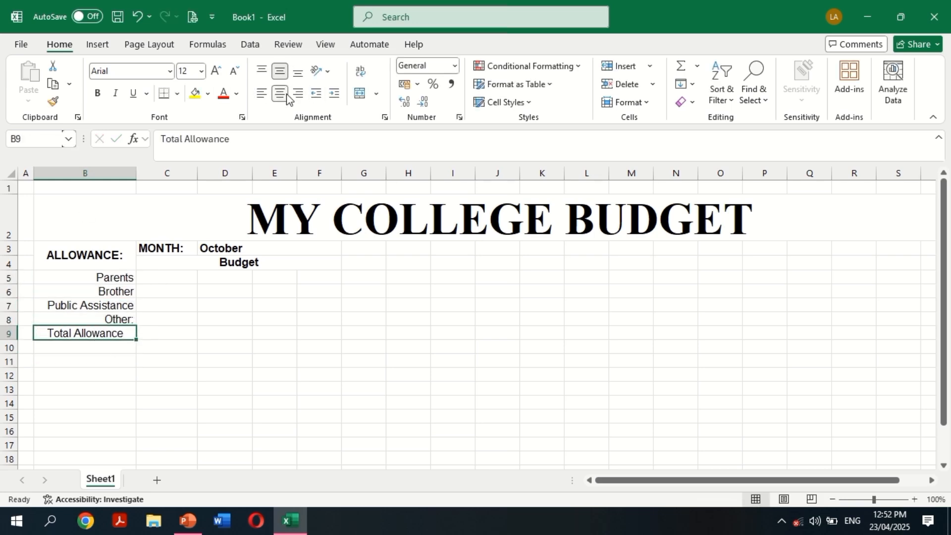
{"action": "left_click", "coordinate": [97, 94]}
{"action": "left_click", "coordinate": [151, 387]}
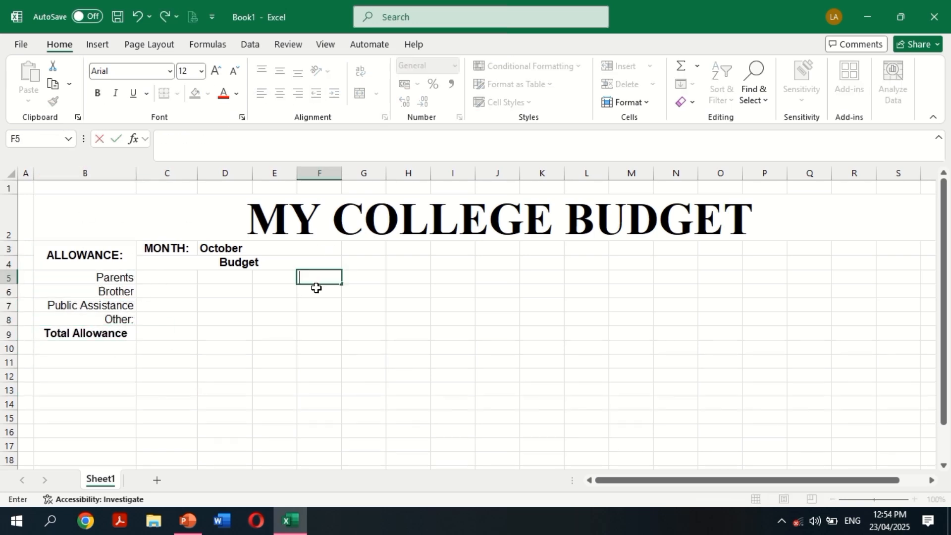
Enter the budget amounts 3000 for Parents in F5 and 2000 for Brother in F6
{"action": "key", "text": "Return"}
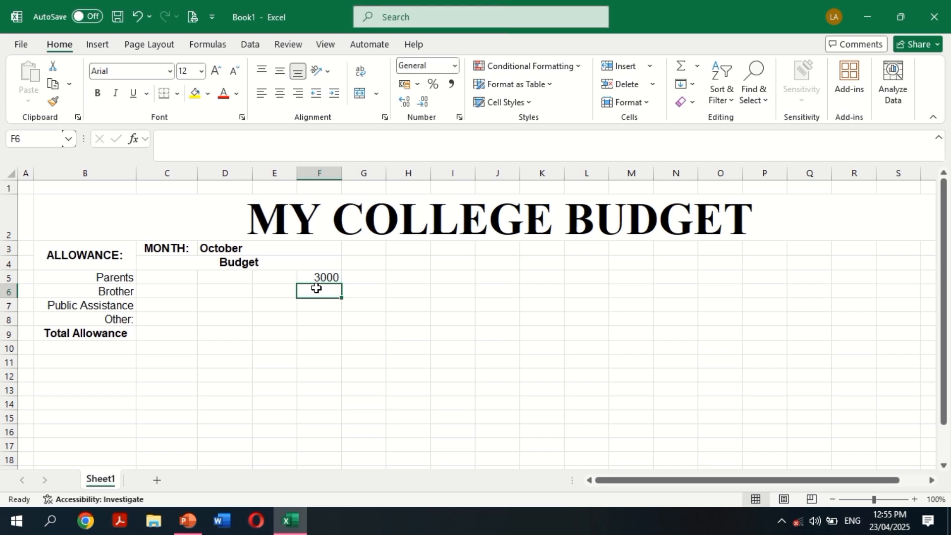
{"action": "type", "text": "2000"}
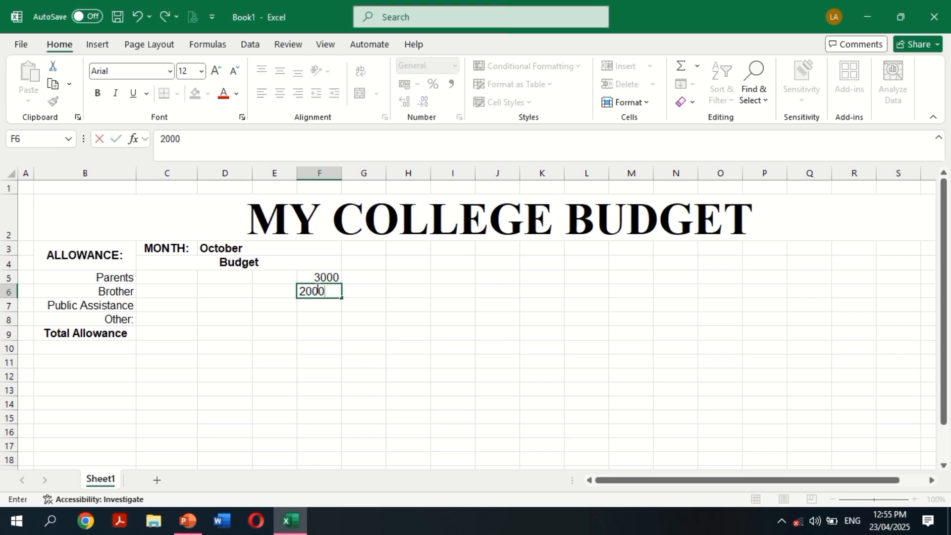
{"action": "key", "text": "Return"}
{"action": "key", "text": "Return"}
Format F5:F9 as Number with two decimal places and the 1000 separator
{"action": "left_click_drag", "start_coordinate": [321, 282], "coordinate": [319, 330]}
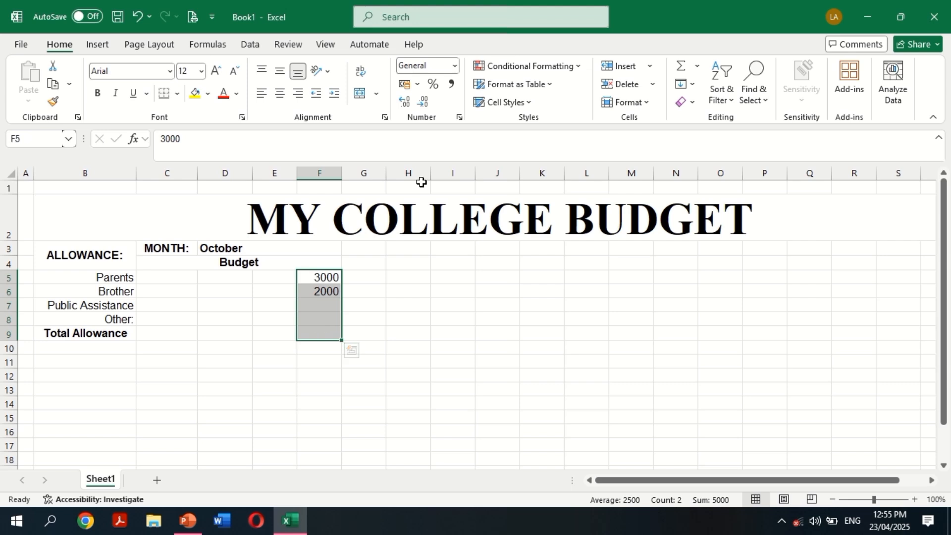
{"action": "left_click", "coordinate": [454, 66]}
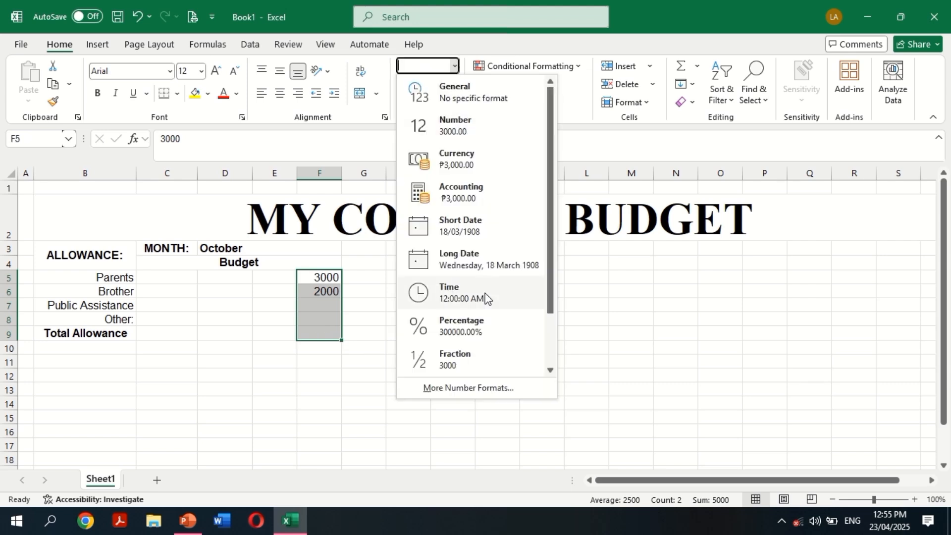
{"action": "left_click", "coordinate": [483, 388]}
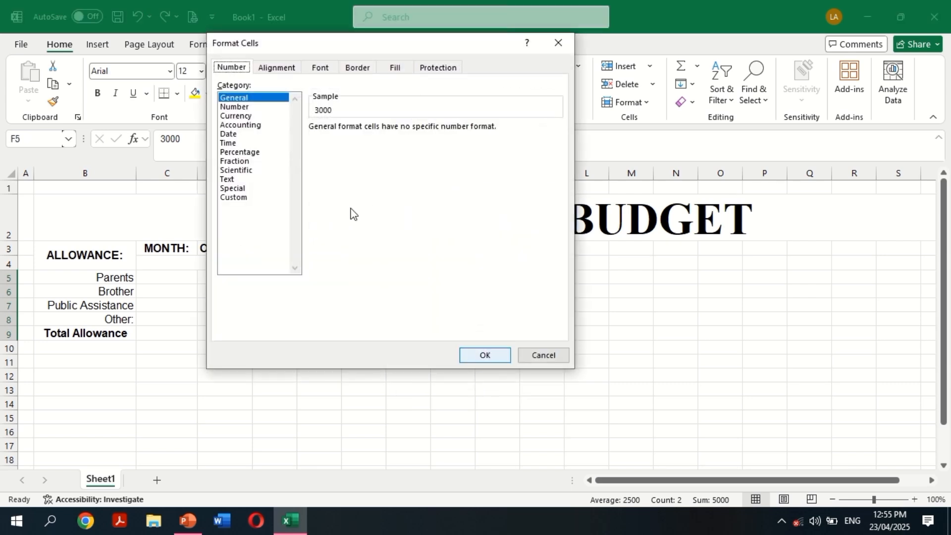
{"action": "left_click", "coordinate": [247, 108]}
{"action": "left_click", "coordinate": [320, 146]}
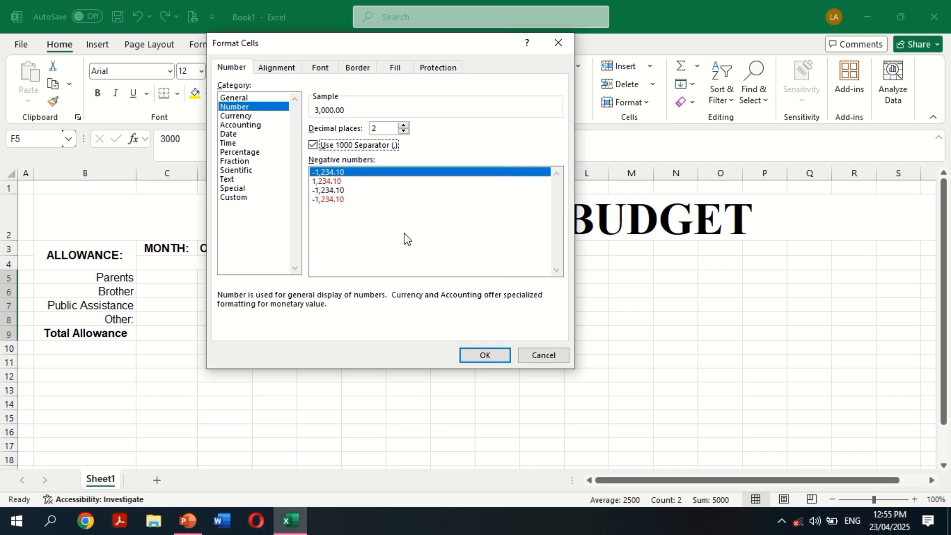
{"action": "left_click", "coordinate": [490, 355]}
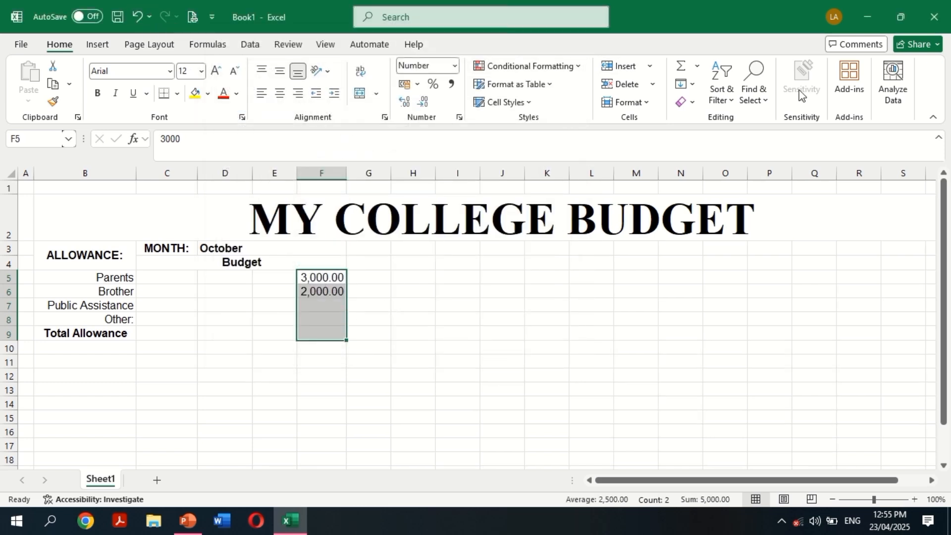
Sum the allowance amounts F5:F8 into F9 and make the total bold
{"action": "left_click", "coordinate": [696, 66]}
{"action": "left_click", "coordinate": [706, 86]}
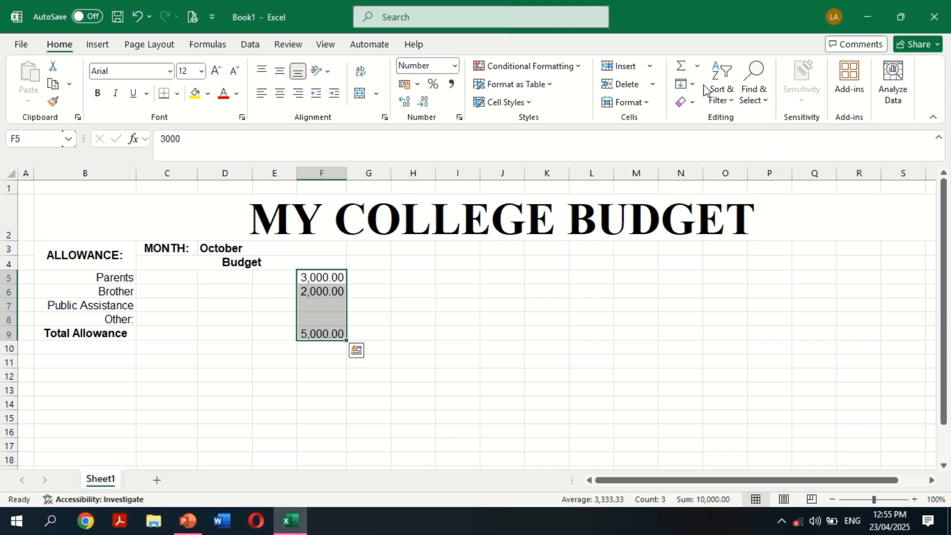
{"action": "left_click", "coordinate": [402, 328]}
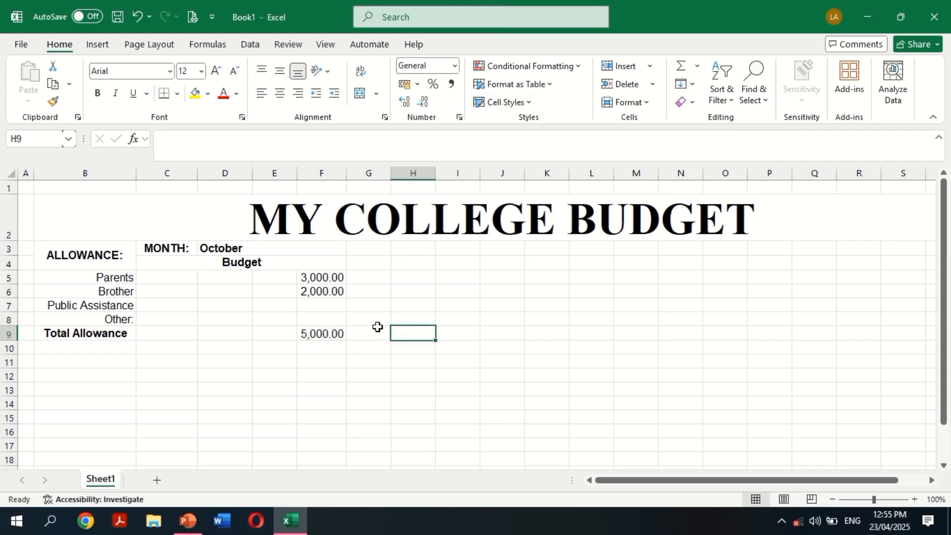
{"action": "left_click", "coordinate": [327, 307]}
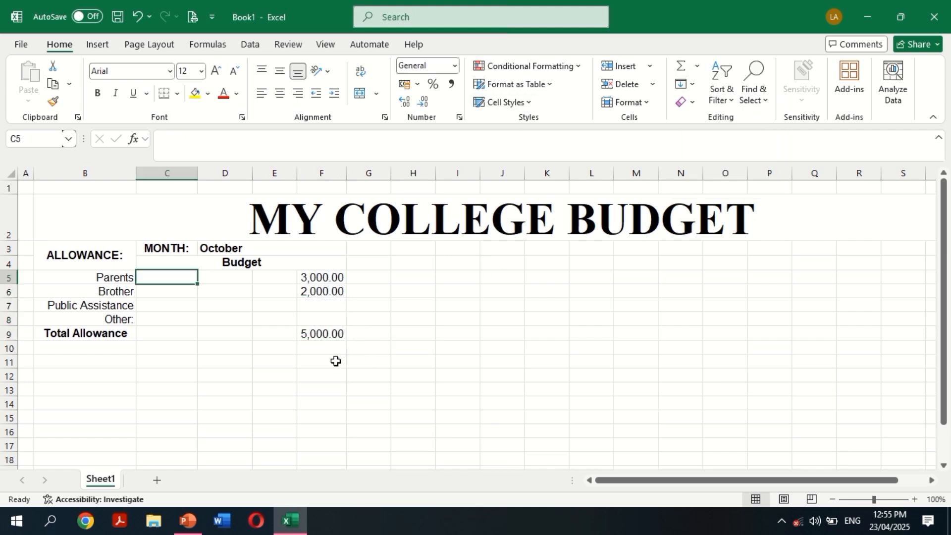
{"action": "left_click", "coordinate": [327, 332]}
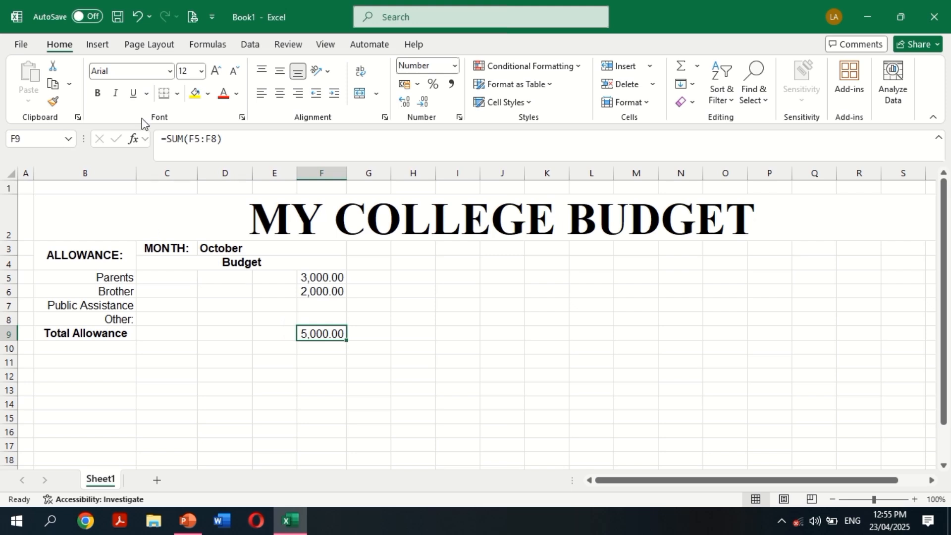
{"action": "left_click", "coordinate": [98, 96]}
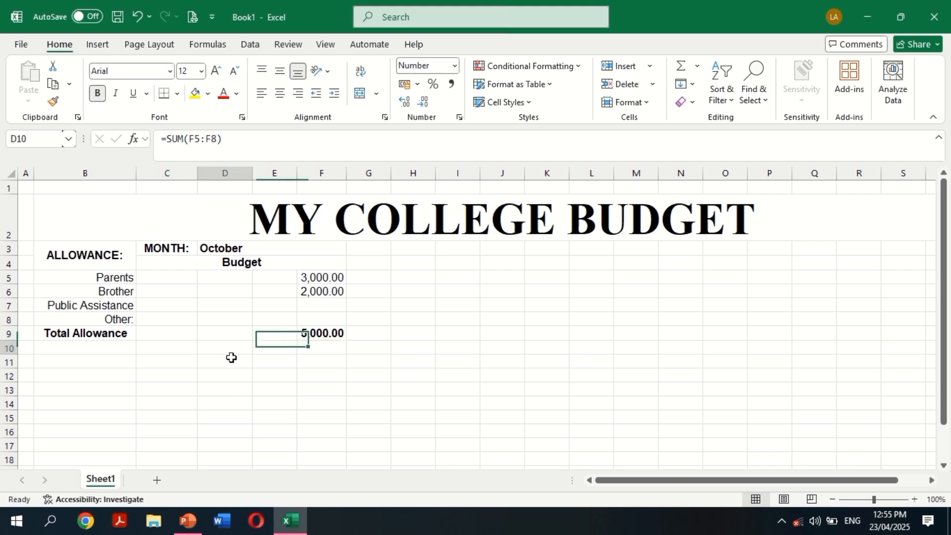
Fill the ALLOWANCE: header cell and the month row C3:F3 with blue
{"action": "left_click", "coordinate": [84, 255]}
{"action": "left_click", "coordinate": [208, 94]}
{"action": "left_click", "coordinate": [270, 221]}
{"action": "left_click_drag", "start_coordinate": [166, 248], "coordinate": [265, 245]}
{"action": "left_click", "coordinate": [196, 95]}
{"action": "left_click", "coordinate": [178, 275]}
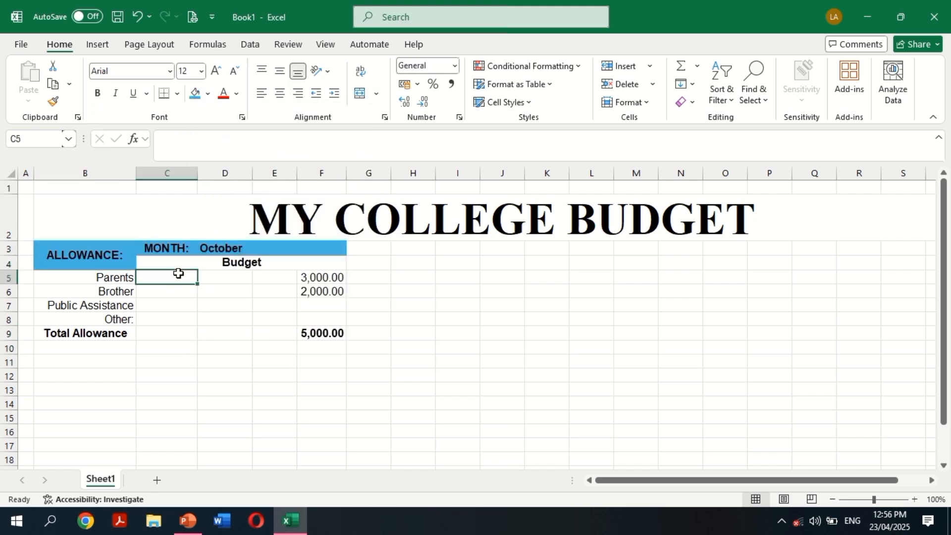
Fill the merged Budget header cell C4:F4 with gray
{"action": "left_click", "coordinate": [179, 264]}
{"action": "left_click", "coordinate": [208, 94]}
{"action": "left_click", "coordinate": [256, 305]}
{"action": "key", "text": "ctrl+z"}
{"action": "left_click", "coordinate": [209, 94]}
{"action": "left_click", "coordinate": [228, 213]}
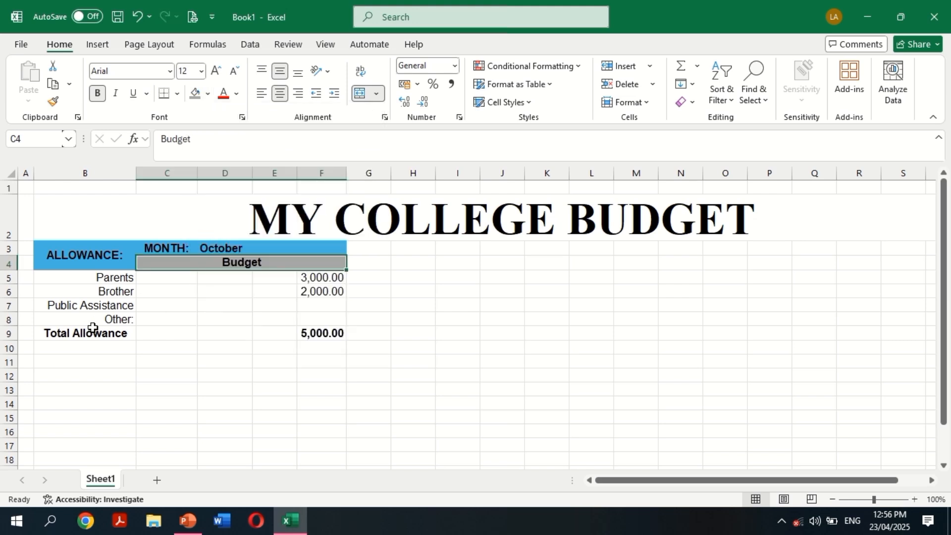
Fill the Total Allowance label cell B9 with the same blue as the table header
{"action": "left_click", "coordinate": [94, 331]}
{"action": "left_click", "coordinate": [208, 94]}
{"action": "left_click", "coordinate": [276, 223]}
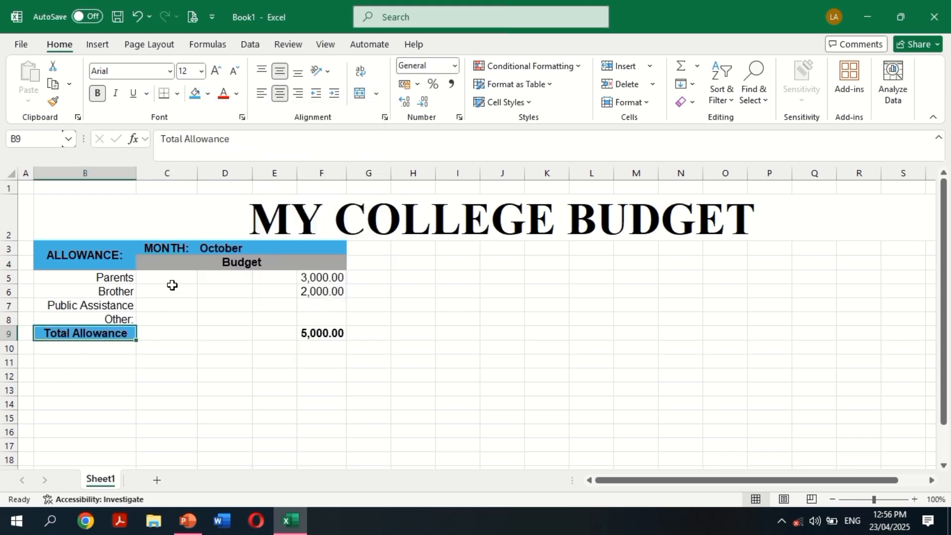
Fill the allowance amount range C5:F9 with yellow
{"action": "left_click_drag", "start_coordinate": [172, 286], "coordinate": [314, 331]}
{"action": "left_click", "coordinate": [208, 95]}
{"action": "left_click", "coordinate": [244, 305]}
{"action": "left_click", "coordinate": [272, 359]}
Enter "Week 1, Month of:" in B16 and merge B16:J17 into one cell
{"action": "scroll", "coordinate": [179, 375], "scroll_direction": "down", "scroll_amount": 1}
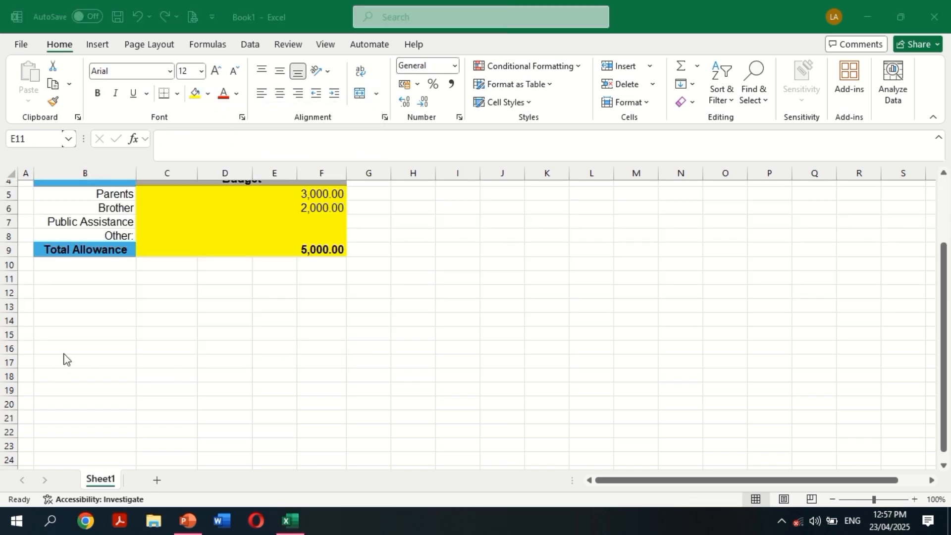
{"action": "left_click", "coordinate": [44, 347]}
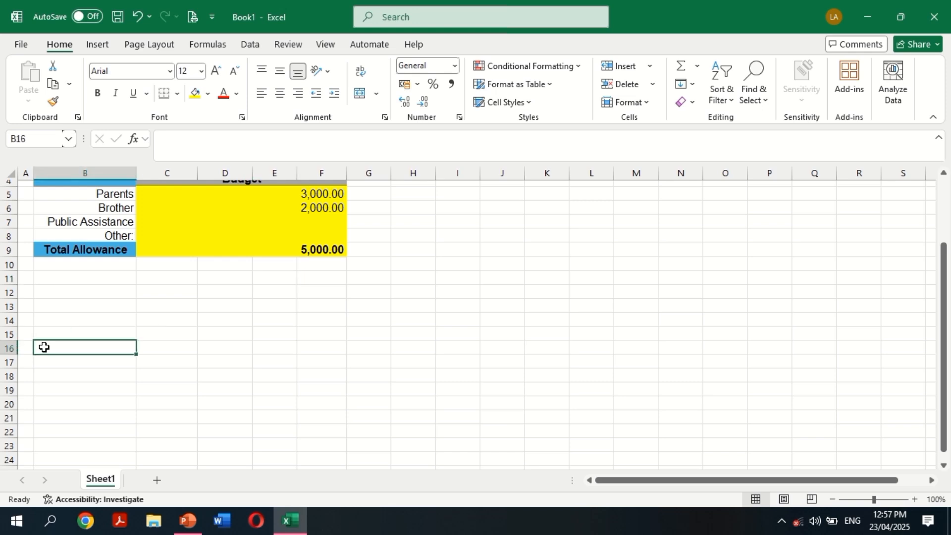
{"action": "type", "text": "Weekb"}
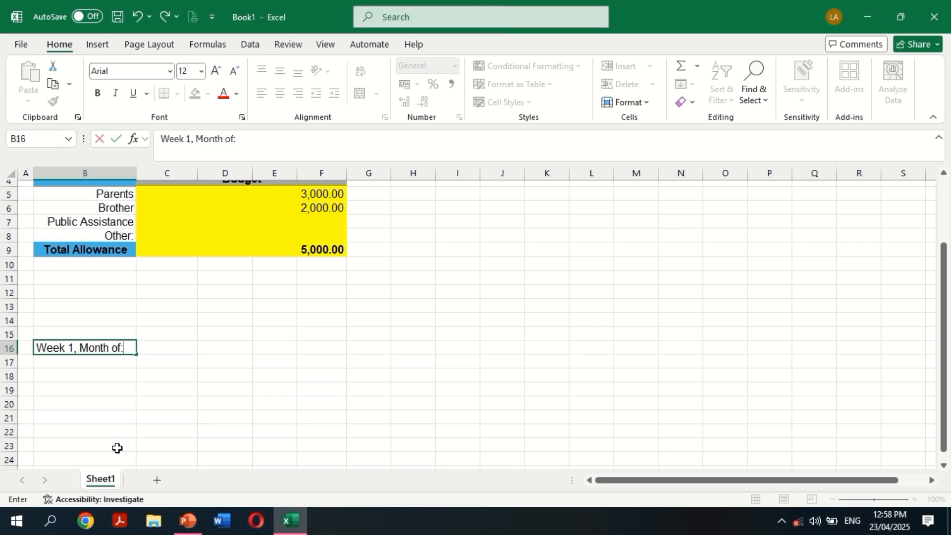
{"action": "left_click_drag", "start_coordinate": [129, 347], "coordinate": [498, 360]}
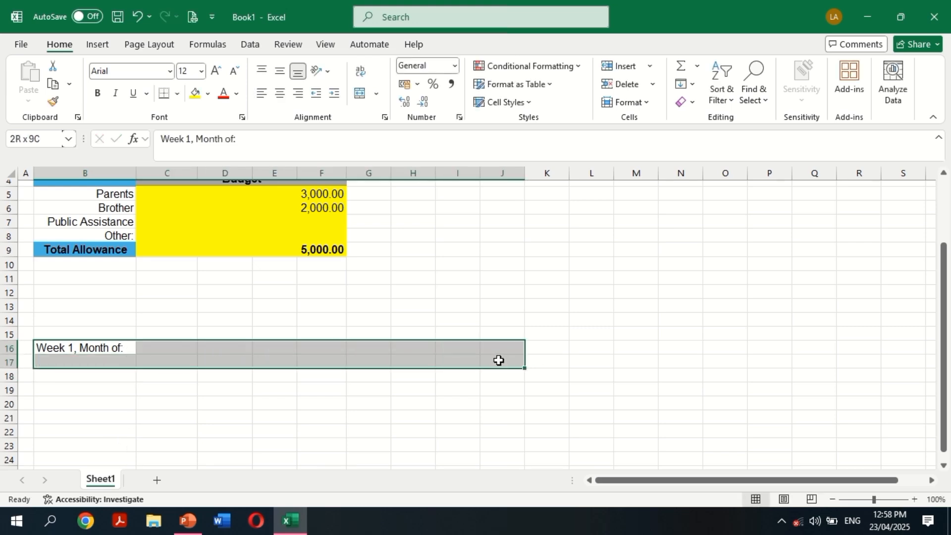
{"action": "left_click", "coordinate": [377, 93]}
{"action": "left_click", "coordinate": [390, 136]}
Enter "Expenses:" in B18 and the headings Sunday, Monday, Tuesday and Wednesday across C18:F18
{"action": "left_click", "coordinate": [75, 375]}
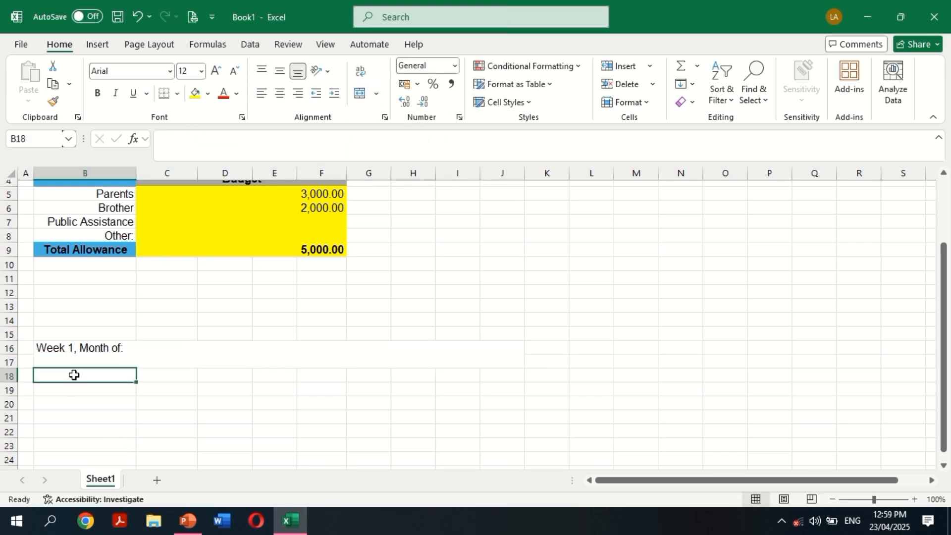
{"action": "type", "text": "Expenses:"}
{"action": "left_click", "coordinate": [156, 375]}
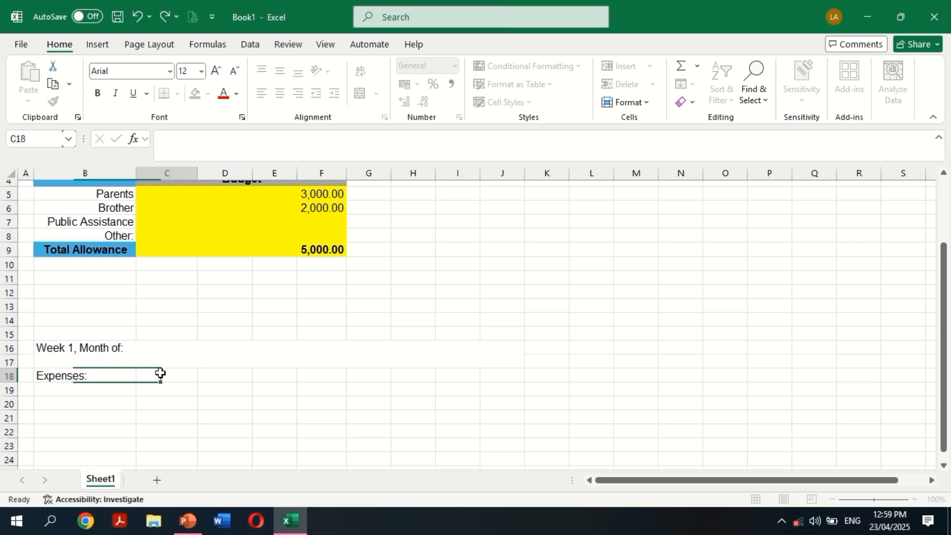
{"action": "type", "text": "Sunday"}
{"action": "key", "text": "Tab"}
{"action": "type", "text": "Monday"}
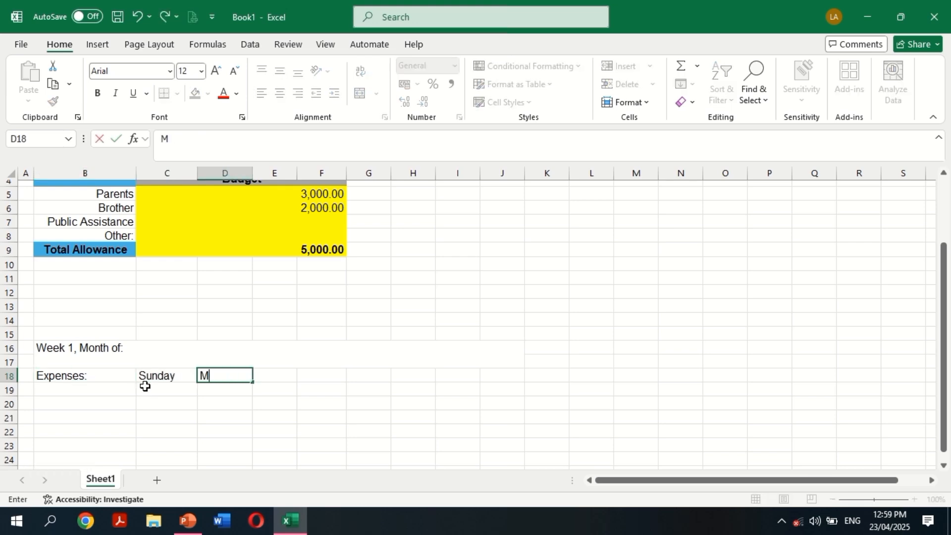
{"action": "key", "text": "Tab"}
{"action": "type", "text": "Tuesday"}
{"action": "key", "text": "Tab"}
{"action": "type", "text": "Wednesday"}
{"action": "key", "text": "Tab"}
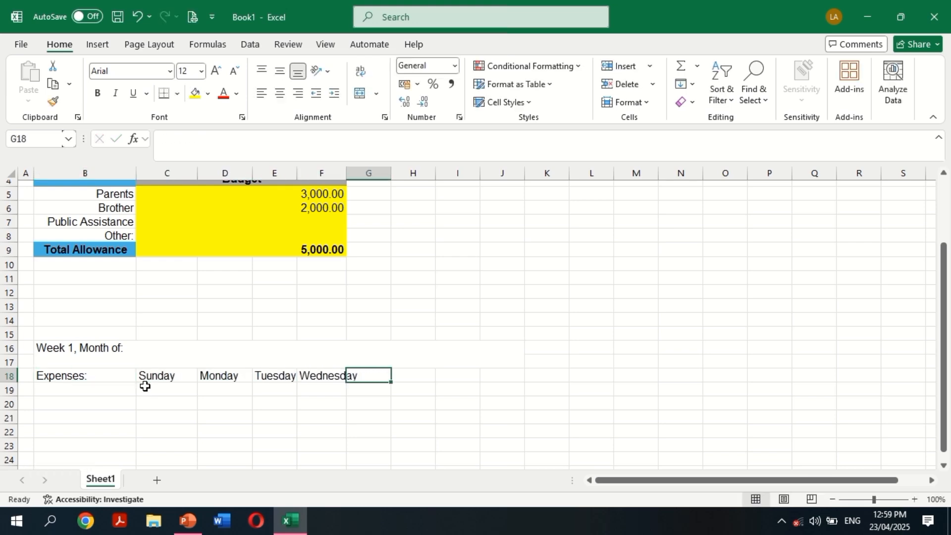
Add the headings Thursday, Friday, Saturday and Total in G18:J18, and label B19 "Living/Housing:"
{"action": "type", "text": "Thursday"}
{"action": "key", "text": "Tab"}
{"action": "type", "text": "Friday"}
{"action": "key", "text": "Tab"}
{"action": "type", "text": "Saturday"}
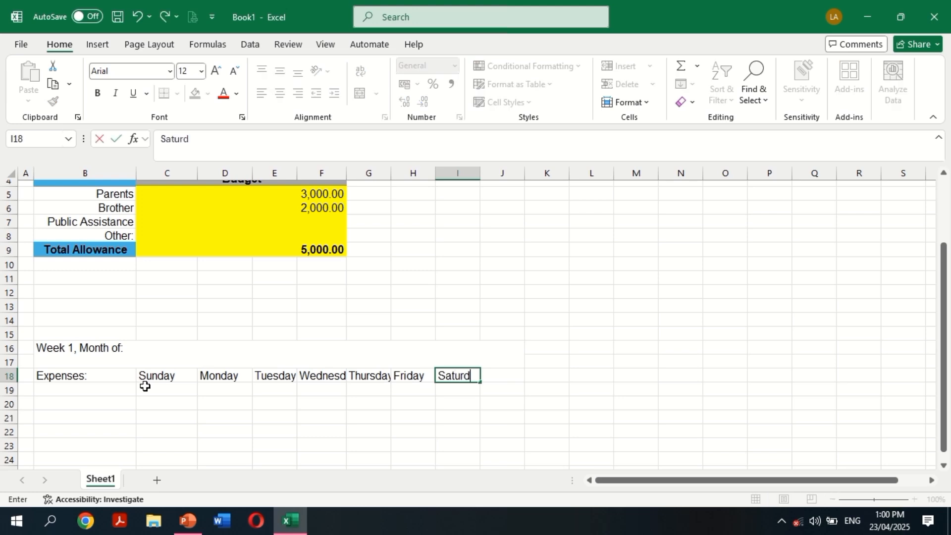
{"action": "key", "text": "Tab"}
{"action": "type", "text": "Total"}
{"action": "left_click", "coordinate": [59, 387]}
{"action": "type", "text": "Living/Housing"}
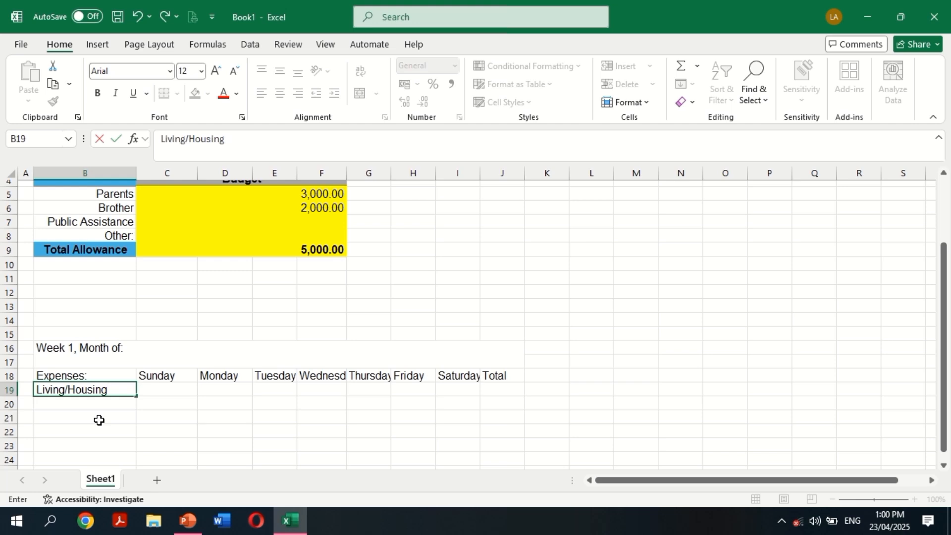
Adjust the widths of columns C through I to fit the weekday headings
{"action": "left_click", "coordinate": [158, 376]}
{"action": "left_click_drag", "start_coordinate": [197, 174], "coordinate": [184, 173]}
{"action": "left_click_drag", "start_coordinate": [239, 173], "coordinate": [231, 173]}
{"action": "left_click_drag", "start_coordinate": [275, 173], "coordinate": [278, 174]}
{"action": "left_click", "coordinate": [364, 173]}
{"action": "left_click_drag", "start_coordinate": [367, 174], "coordinate": [378, 174]}
{"action": "left_click", "coordinate": [451, 173]}
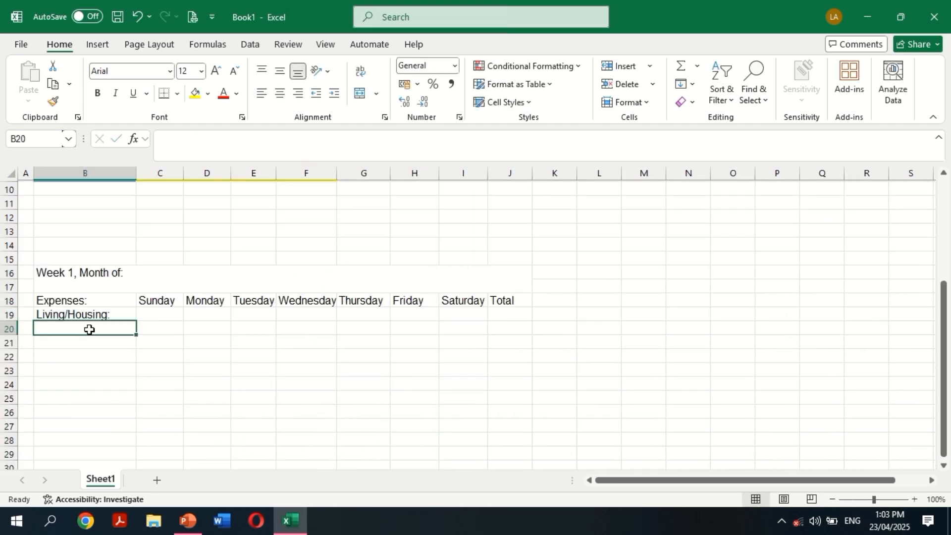
List the expense labels Rent/Mortgage, Electric, Water/Sewer, Gas/Heating and Telephone down B20:B24
{"action": "type", "text": "Rend"}
{"action": "key", "text": "BackSpace"}
{"action": "type", "text": "t/Mortgage"}
{"action": "key", "text": "Return"}
{"action": "type", "text": "Electric"}
{"action": "key", "text": "Return"}
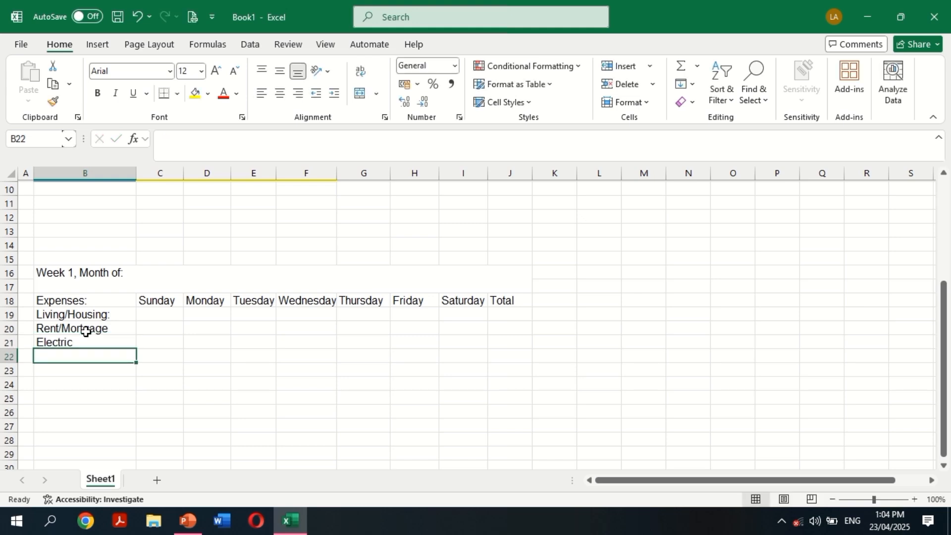
{"action": "type", "text": "Water/Sewer"}
{"action": "key", "text": "Return"}
{"action": "type", "text": "Gas/Heating"}
{"action": "key", "text": "Return"}
{"action": "type", "text": "Telephone"}
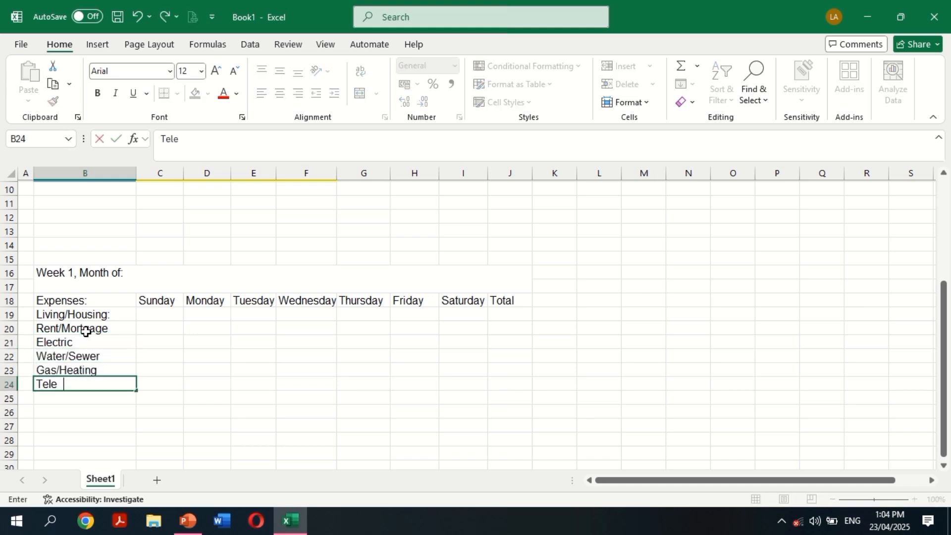
Continue the expense labels in B25:B28 with Wifi, Household/Repairs, Other: and Living/Housing Total:
{"action": "key", "text": "Return"}
{"action": "type", "text": "Wifi"}
{"action": "key", "text": "Return"}
{"action": "type", "text": "Household/Repairs"}
{"action": "key", "text": "Return"}
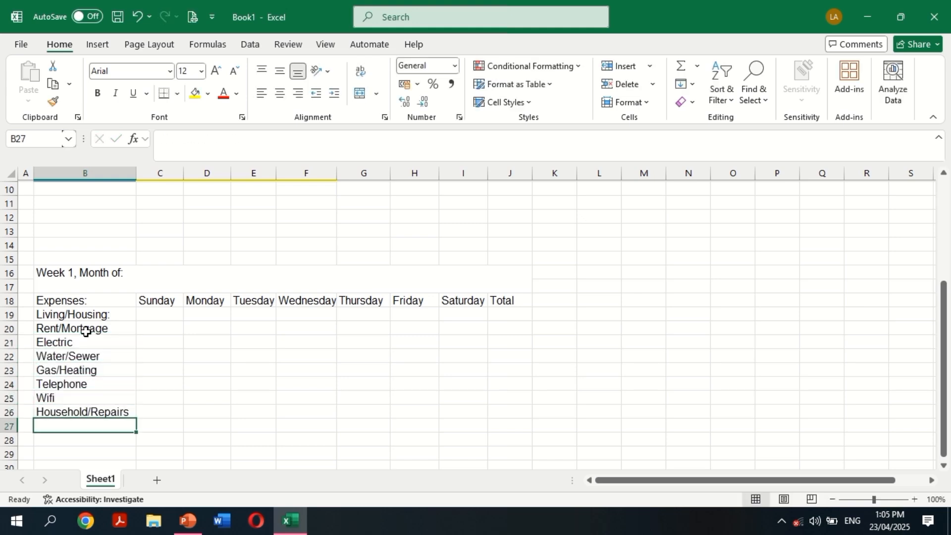
{"action": "type", "text": "Other:"}
{"action": "key", "text": "Return"}
{"action": "type", "text": "Living/Housing Total:"}
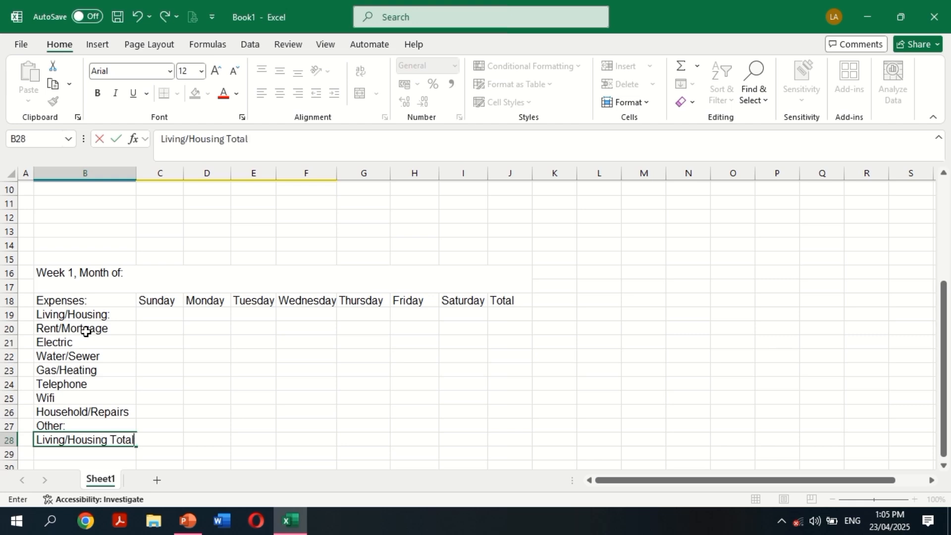
Right-align the expense labels in B20:B28 and widen column B
{"action": "left_click", "coordinate": [70, 317]}
{"action": "left_click_drag", "start_coordinate": [70, 317], "coordinate": [74, 440]}
{"action": "left_click", "coordinate": [298, 93]}
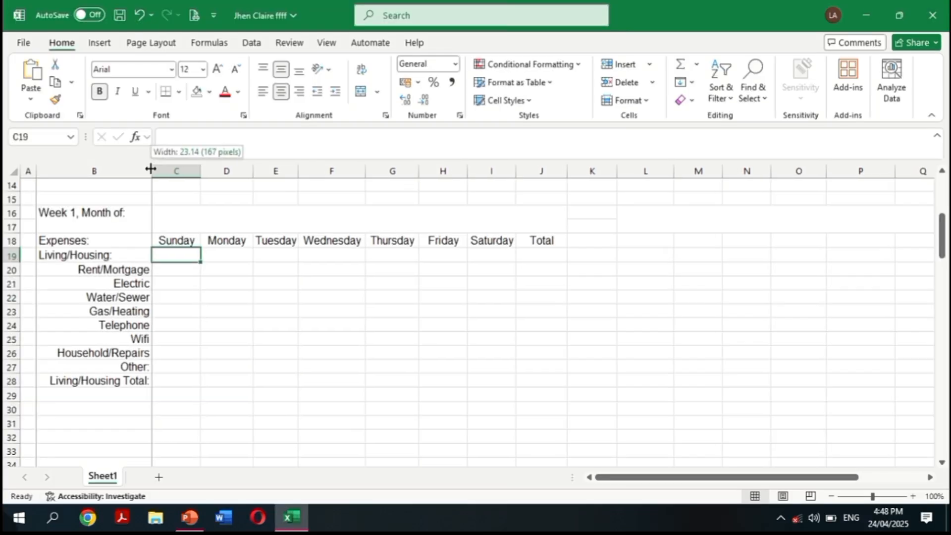
{"action": "left_click_drag", "start_coordinate": [151, 168], "coordinate": [186, 172]}
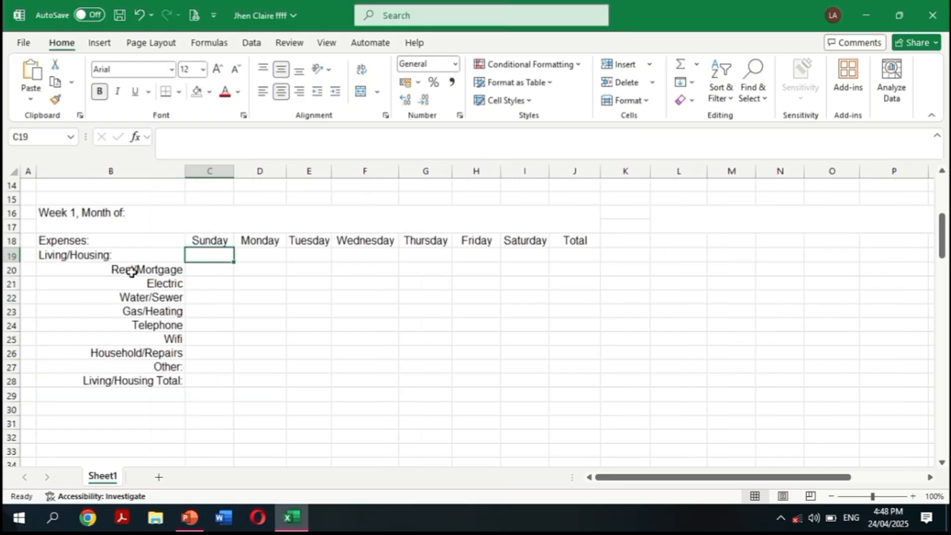
Make the Expenses: and Living/Housing: labels in B18 and B19 bold
{"action": "left_click", "coordinate": [128, 240]}
{"action": "left_click", "coordinate": [101, 92]}
{"action": "left_click", "coordinate": [130, 254]}
{"action": "left_click", "coordinate": [100, 92]}
{"action": "left_click", "coordinate": [260, 297]}
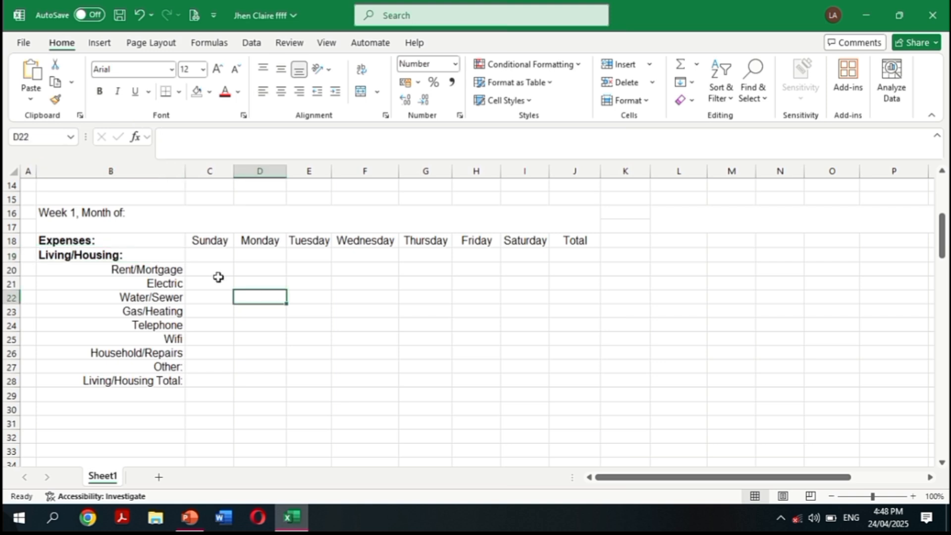
Fill the merged Week 1 header and the expense label column B18:B28 with blue
{"action": "left_click", "coordinate": [130, 222]}
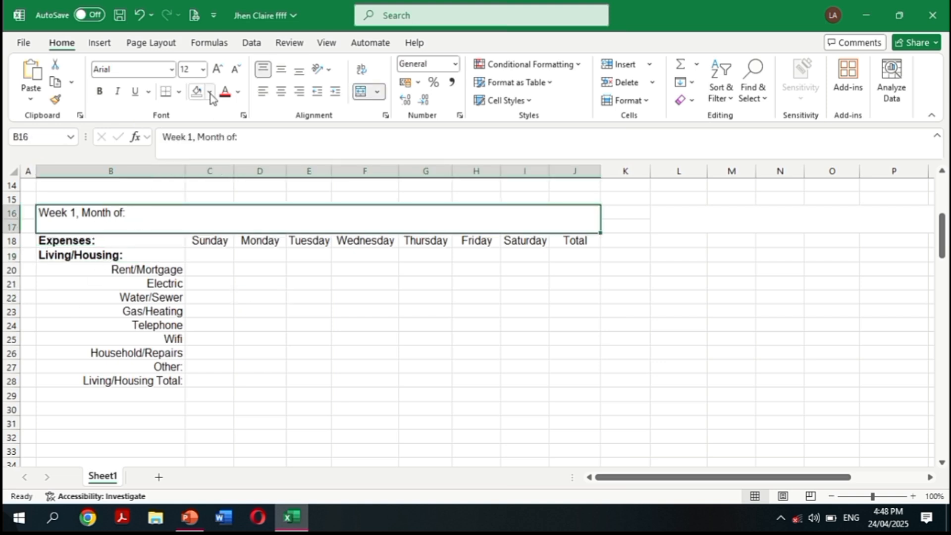
{"action": "left_click", "coordinate": [210, 93]}
{"action": "left_click", "coordinate": [335, 222]}
{"action": "left_click_drag", "start_coordinate": [149, 241], "coordinate": [153, 381]}
{"action": "left_click", "coordinate": [197, 93]}
{"action": "left_click", "coordinate": [218, 283]}
Fill the weekday and Total headings C18:J18 with light gray
{"action": "left_click_drag", "start_coordinate": [213, 241], "coordinate": [575, 241]}
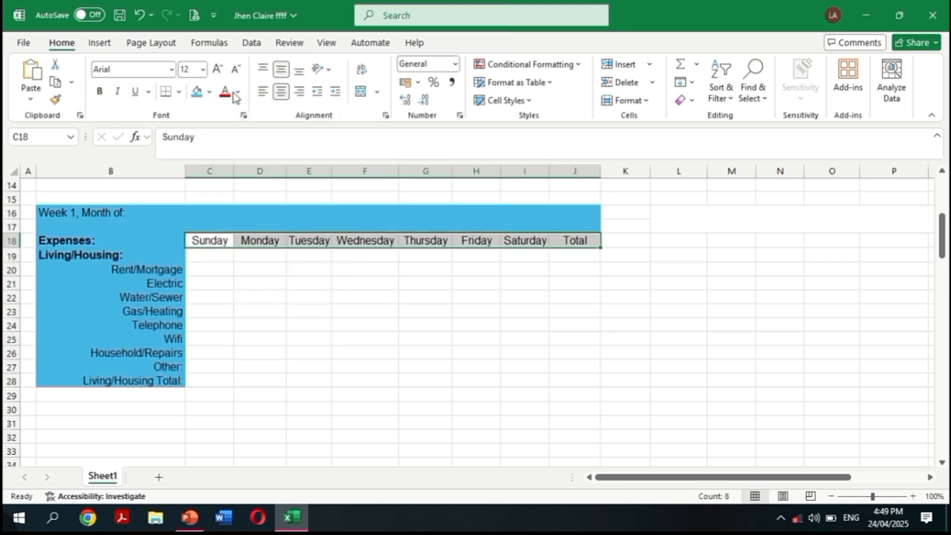
{"action": "left_click", "coordinate": [209, 92]}
{"action": "left_click", "coordinate": [199, 237]}
Fill the Living/Housing: row C19:J19 with dark gray
{"action": "left_click_drag", "start_coordinate": [212, 254], "coordinate": [575, 254]}
{"action": "left_click", "coordinate": [210, 92]}
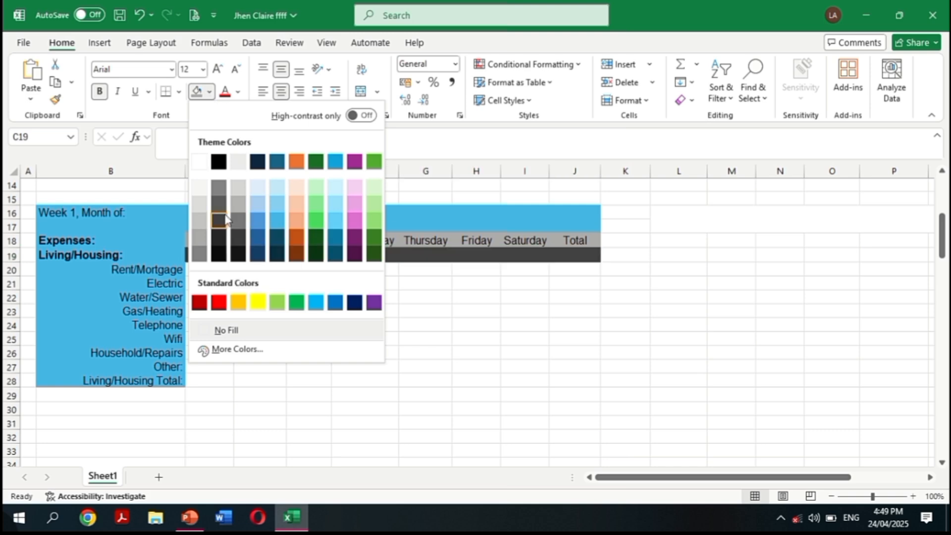
{"action": "left_click", "coordinate": [218, 220]}
{"action": "left_click", "coordinate": [308, 326]}
Fill the Total column J20:J28 and the Living/Housing Total row C28:I28 with yellow
{"action": "left_click", "coordinate": [223, 280]}
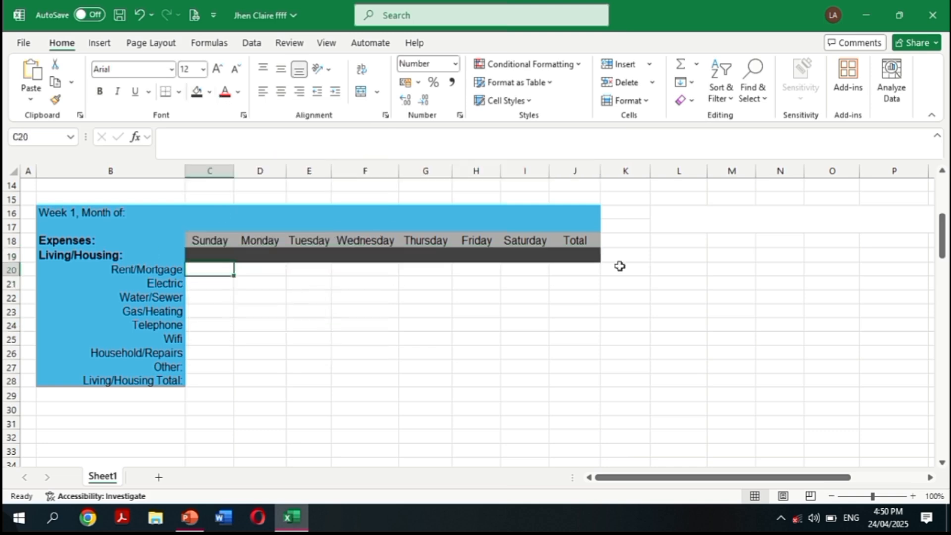
{"action": "left_click_drag", "start_coordinate": [574, 270], "coordinate": [575, 382]}
{"action": "left_click", "coordinate": [210, 92]}
{"action": "left_click", "coordinate": [256, 302]}
{"action": "left_click_drag", "start_coordinate": [210, 380], "coordinate": [505, 387]}
{"action": "key", "text": "F4"}
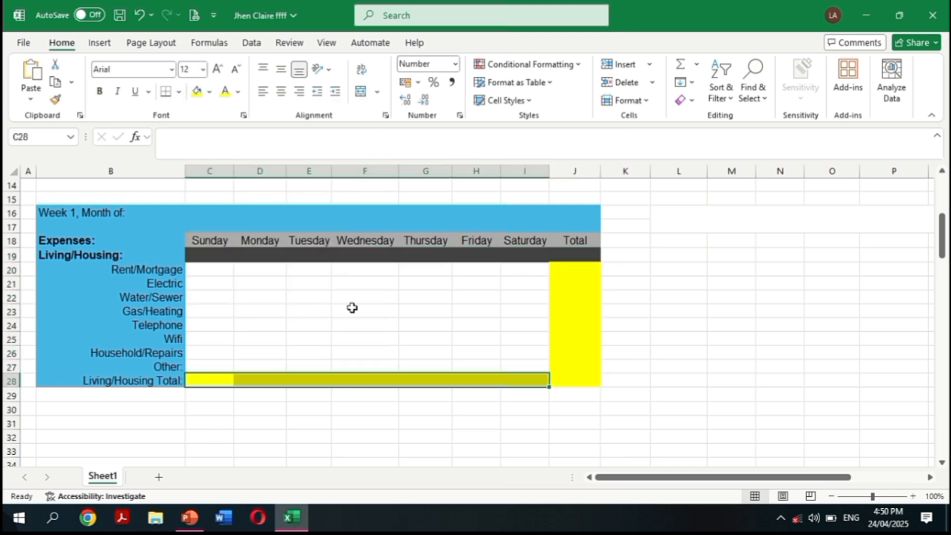
{"action": "left_click", "coordinate": [308, 324]}
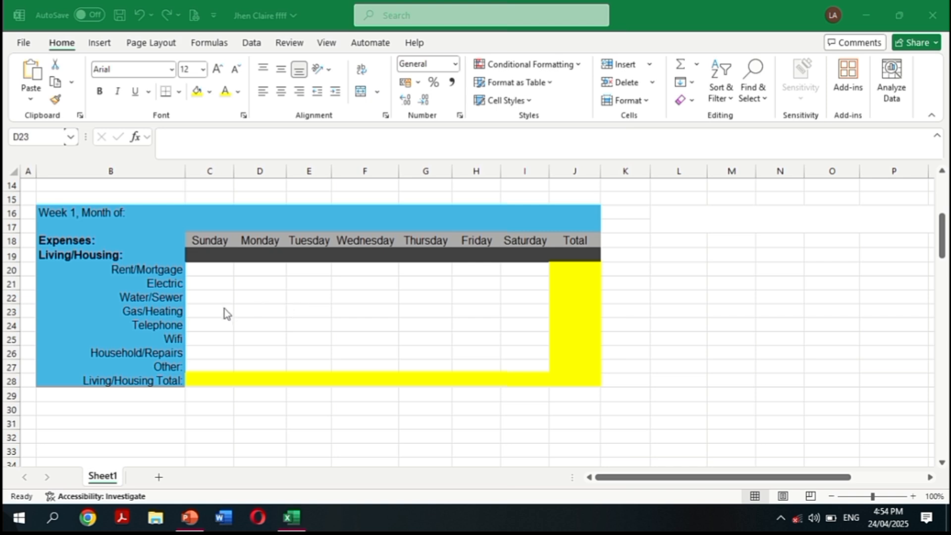
Enter Monday's expenses: 500 for Gas/Heating in D23 and 400 for Wifi in D25
{"action": "left_click", "coordinate": [239, 310]}
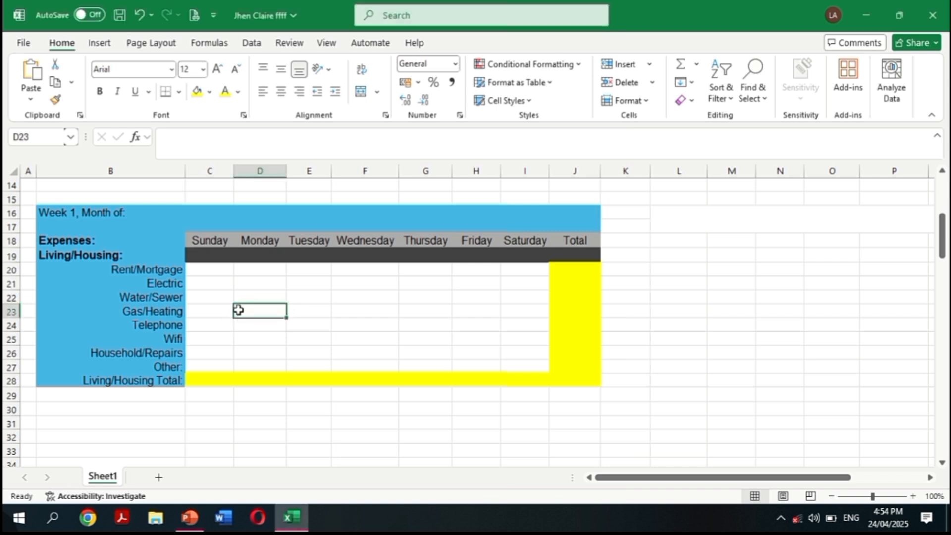
{"action": "type", "text": "500"}
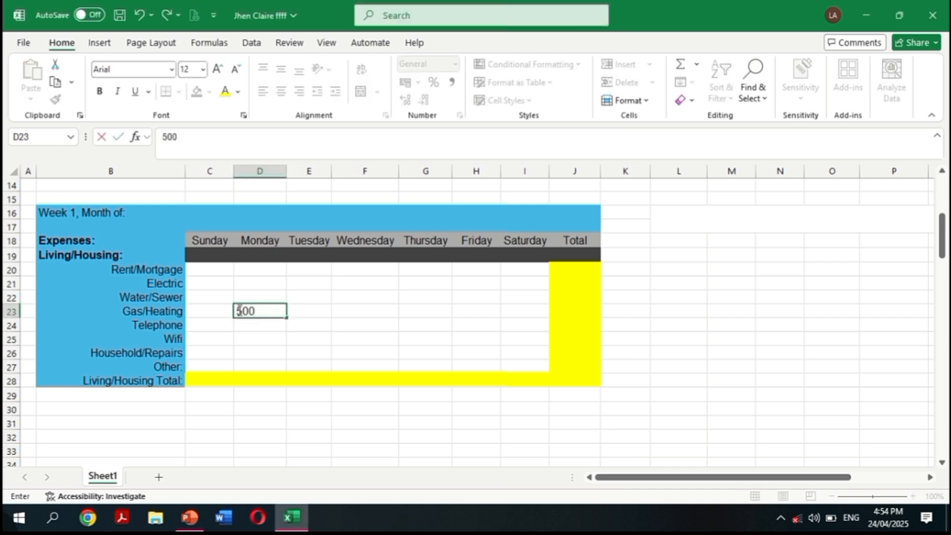
{"action": "key", "text": "Return"}
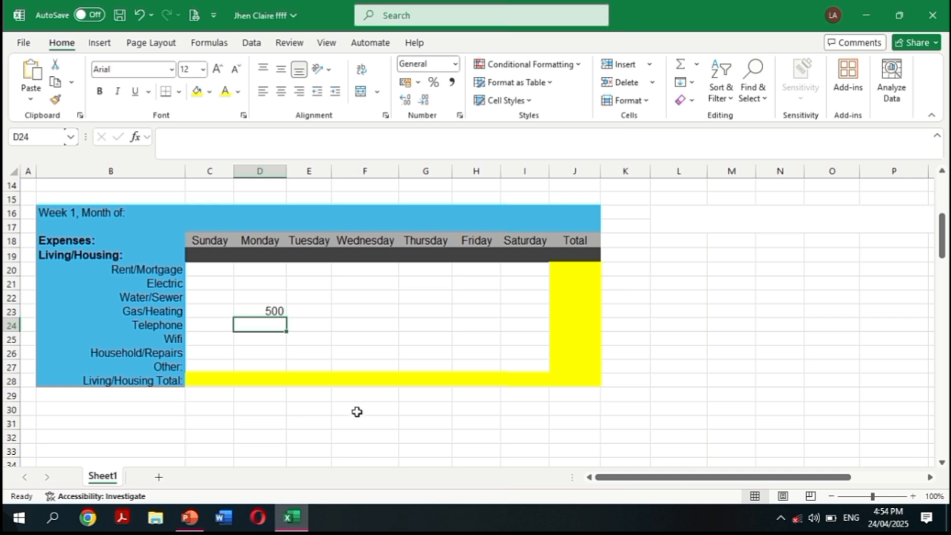
{"action": "key", "text": "Return"}
{"action": "type", "text": "400"}
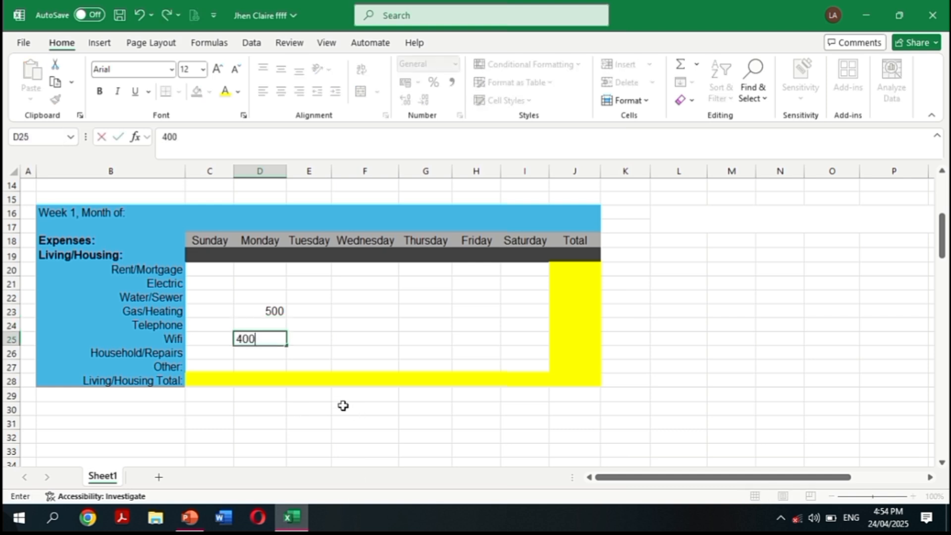
{"action": "key", "text": "Return"}
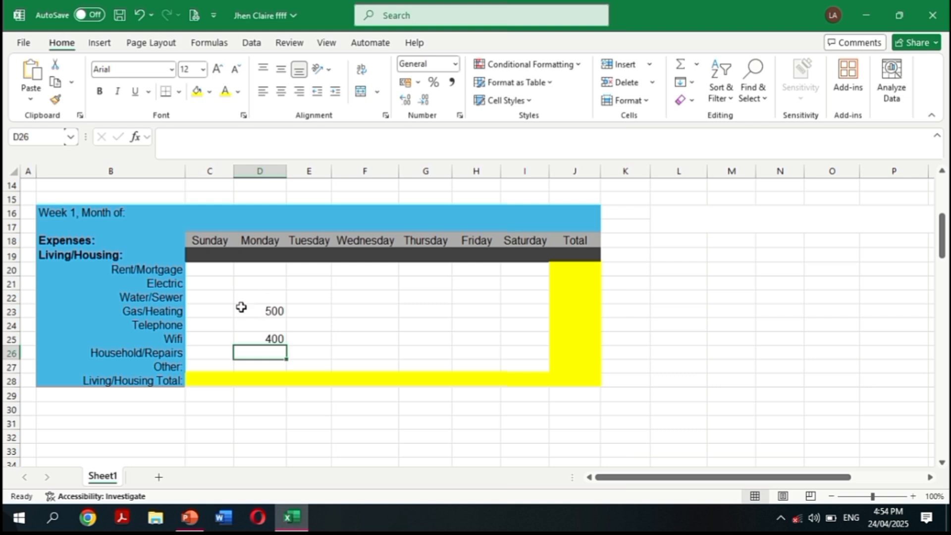
Format C20:J28 with the Number category, using 2 decimal places and the thousands separator
{"action": "left_click_drag", "start_coordinate": [215, 268], "coordinate": [597, 384]}
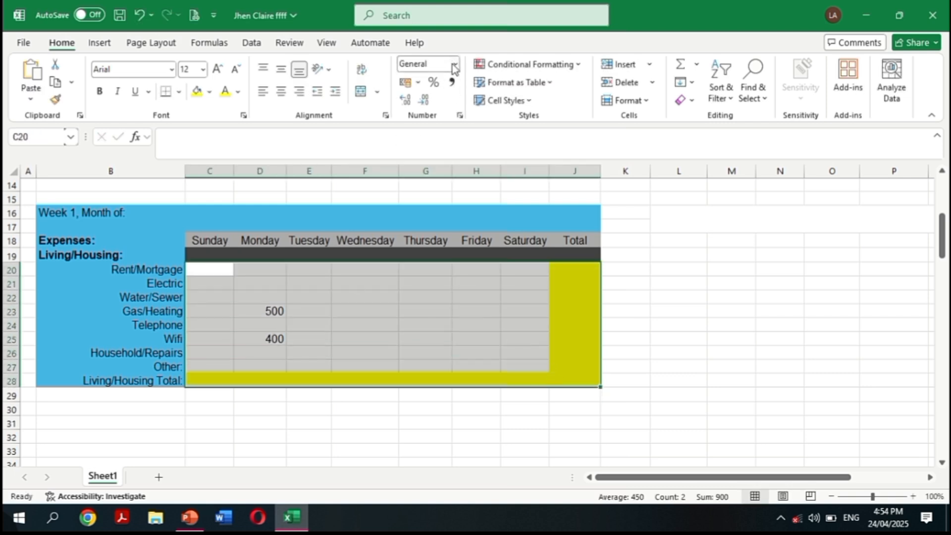
{"action": "left_click", "coordinate": [455, 65]}
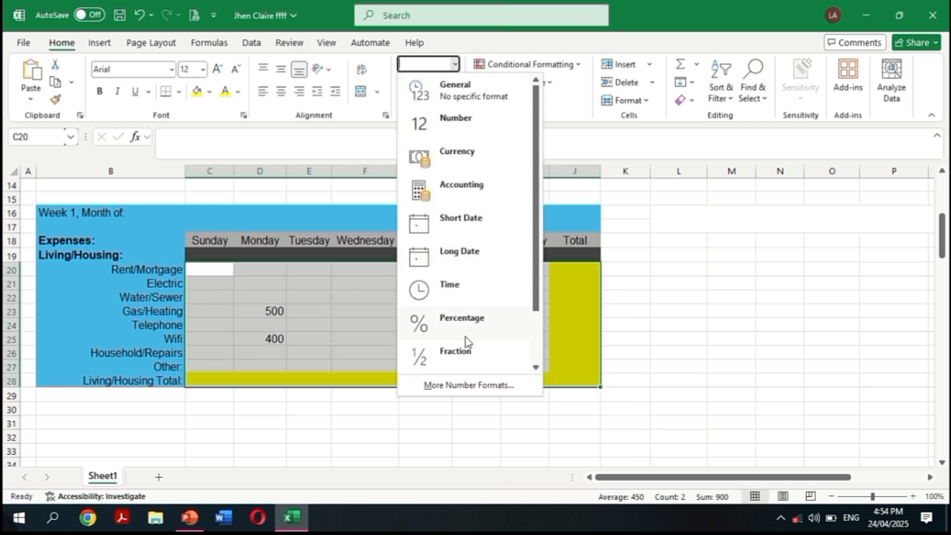
{"action": "left_click", "coordinate": [469, 387]}
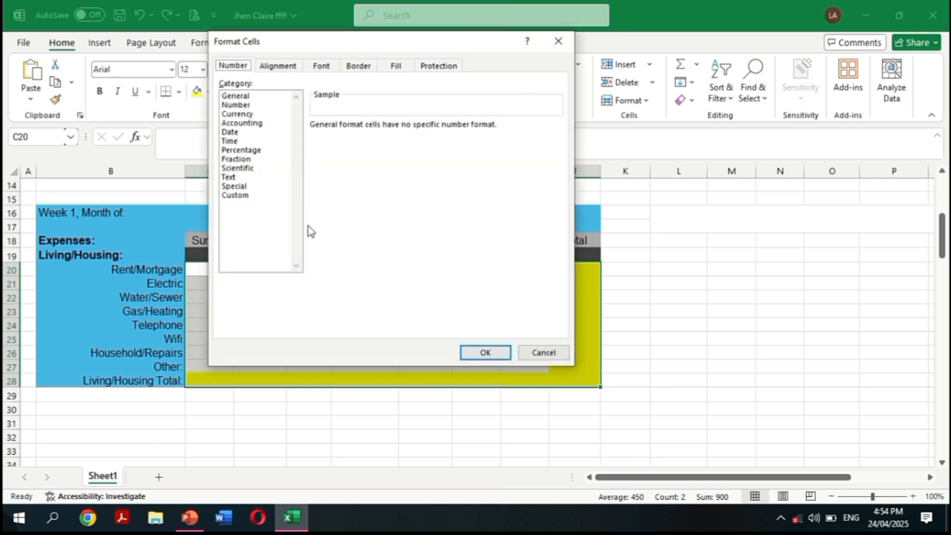
{"action": "left_click", "coordinate": [238, 105]}
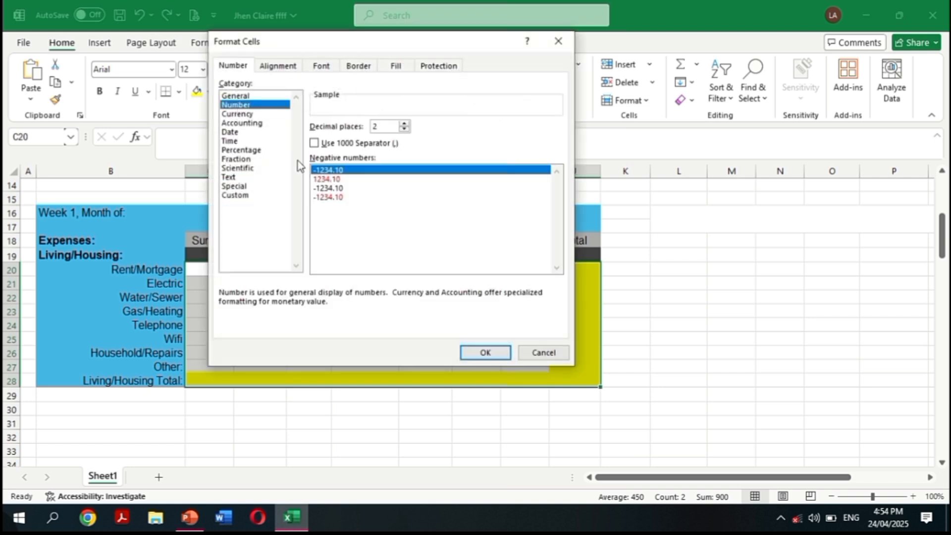
{"action": "left_click", "coordinate": [317, 144]}
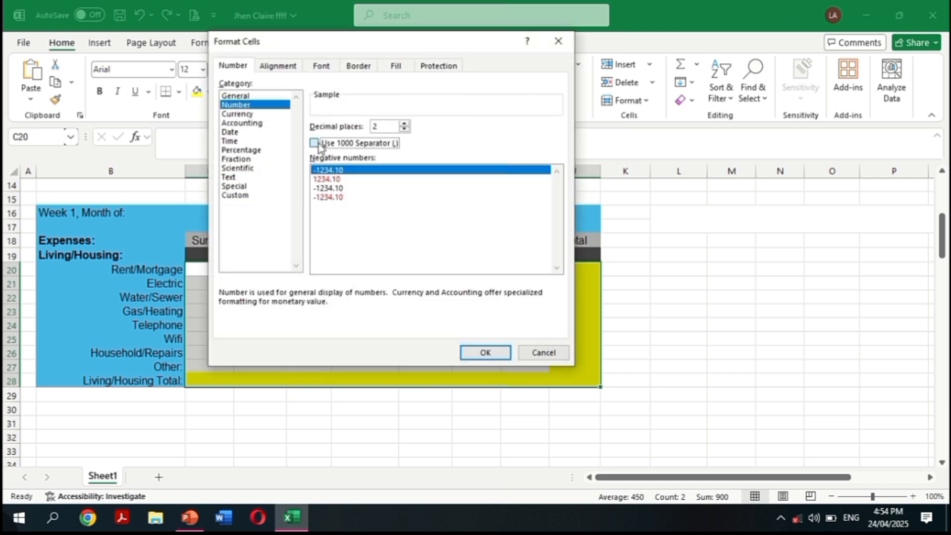
{"action": "left_click", "coordinate": [485, 352]}
{"action": "left_click", "coordinate": [312, 314]}
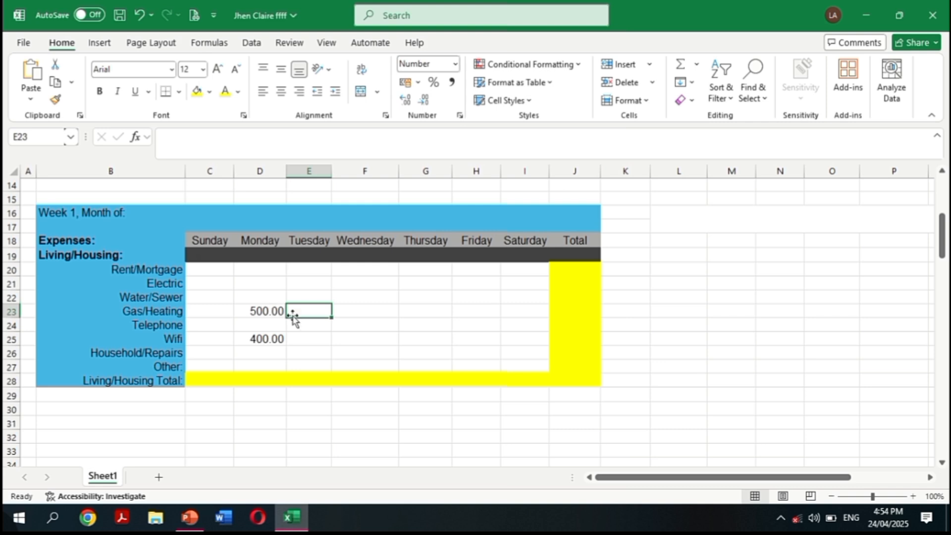
Total Monday's living/housing expenses in D28 with =SUM(D20:D27)
{"action": "left_click", "coordinate": [262, 311]}
{"action": "left_click", "coordinate": [265, 379]}
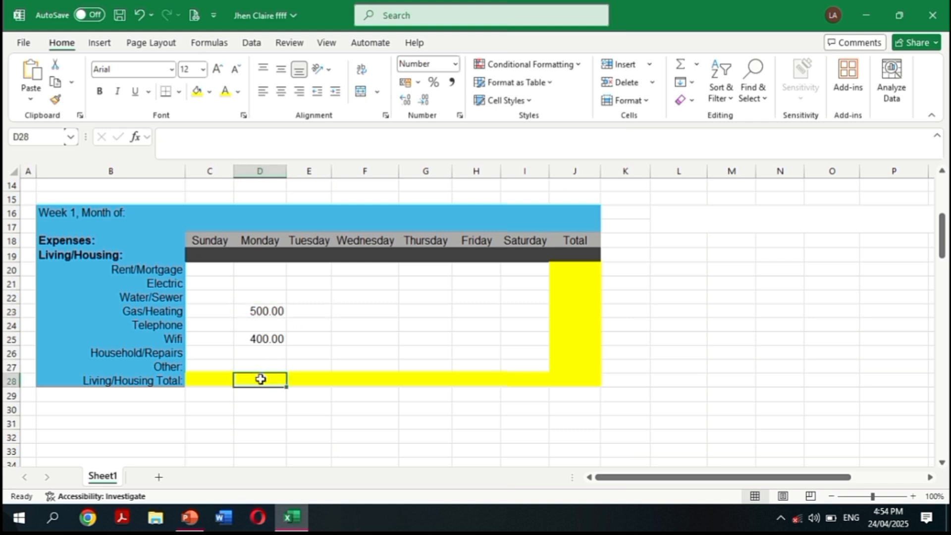
{"action": "left_click", "coordinate": [243, 147]}
{"action": "type", "text": "="}
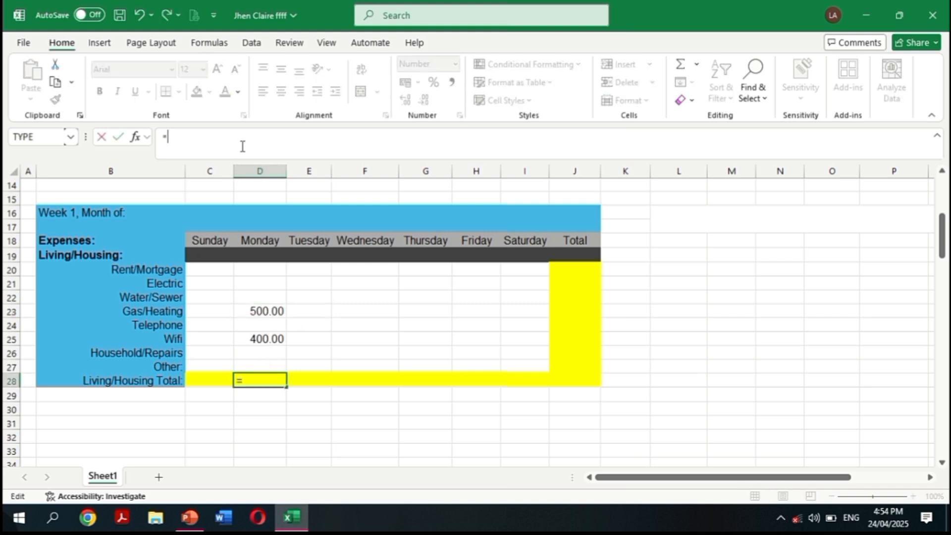
{"action": "type", "text": "SUM"}
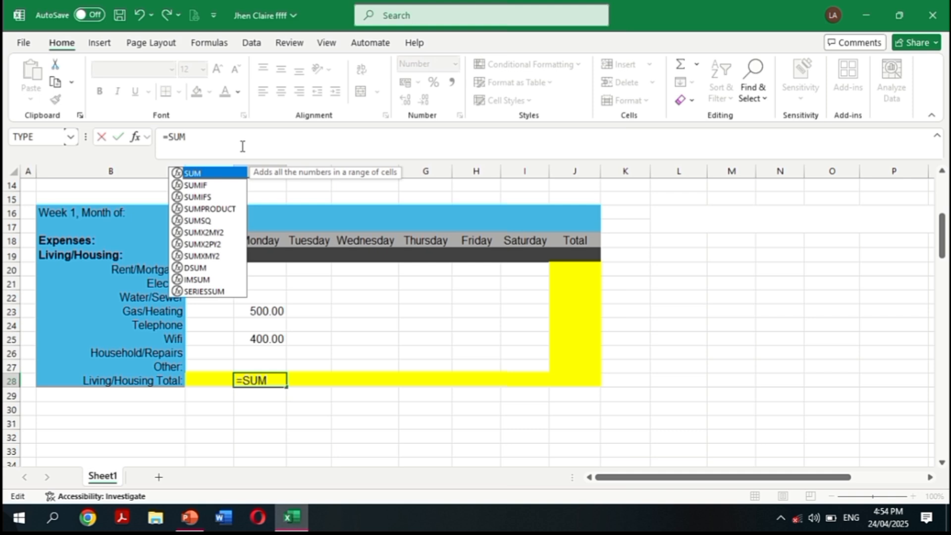
{"action": "type", "text": "("}
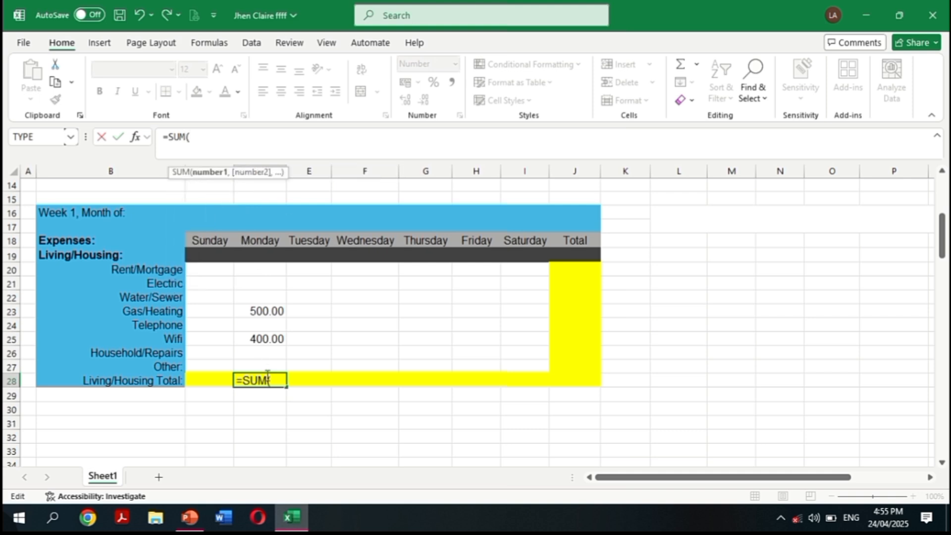
{"action": "left_click_drag", "start_coordinate": [268, 370], "coordinate": [279, 270]}
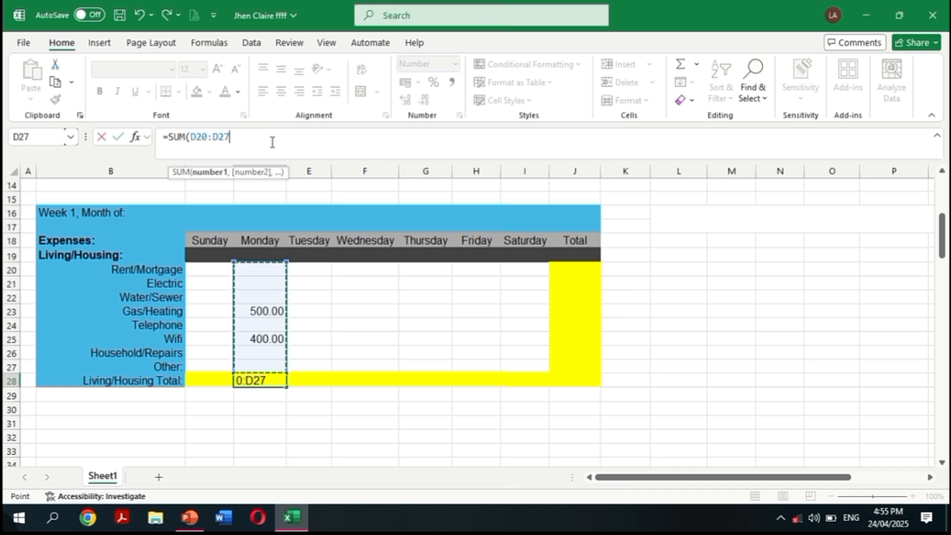
{"action": "type", "text": ")"}
{"action": "key", "text": "Return"}
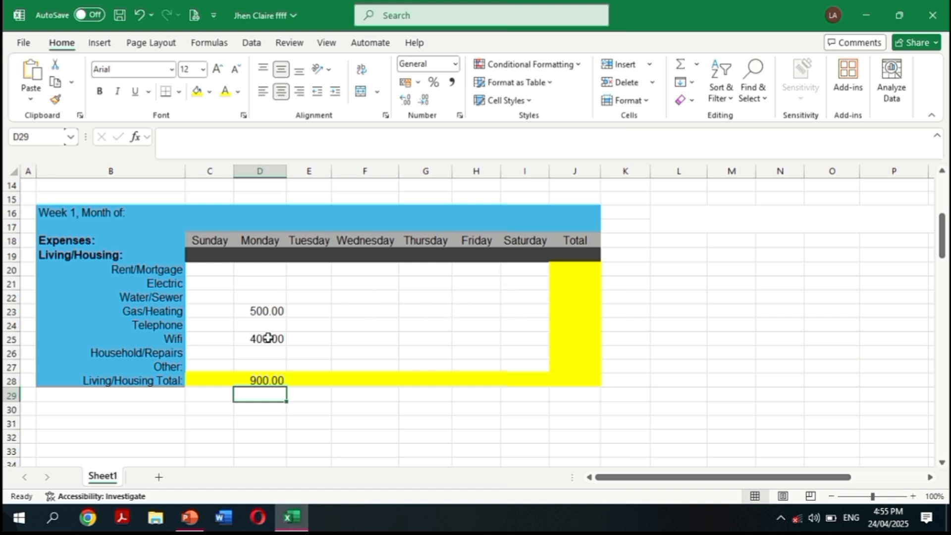
Total Sunday's living/housing expenses in C28 with =SUM(C20:C27)
{"action": "left_click", "coordinate": [197, 380]}
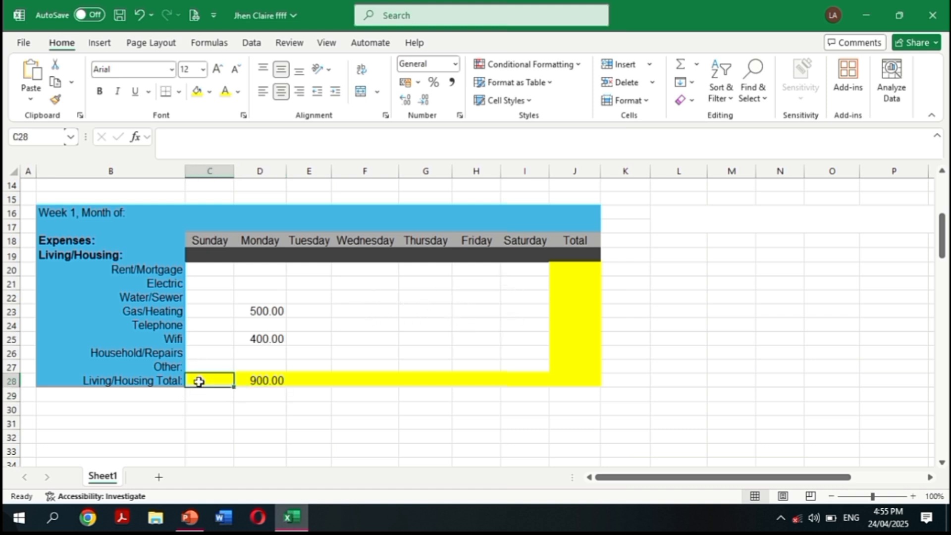
{"action": "left_click", "coordinate": [260, 139]}
{"action": "type", "text": "=SUM("}
{"action": "left_click_drag", "start_coordinate": [213, 367], "coordinate": [213, 270]}
{"action": "type", "text": ")"}
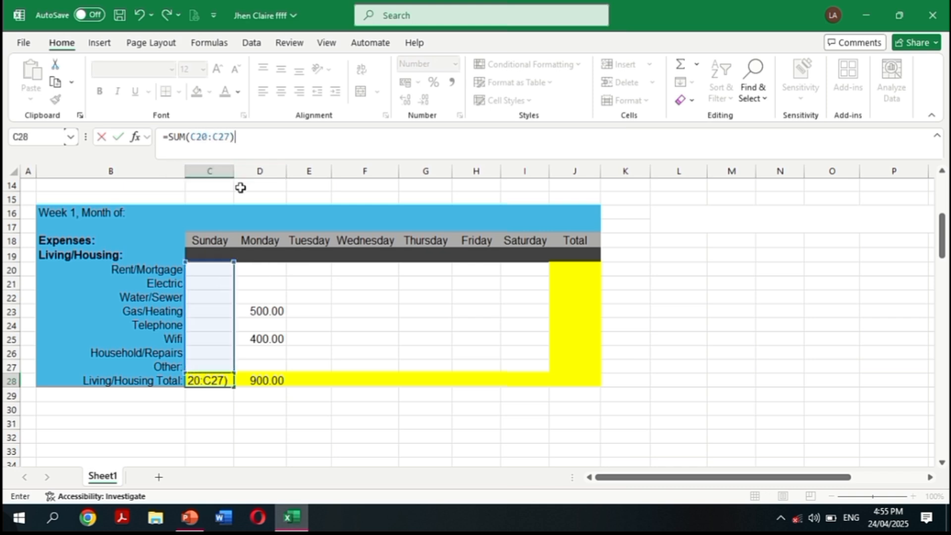
{"action": "key", "text": "Return"}
Total Tuesday's and Wednesday's living/housing expenses in E28 and F28 with SUM formulas over rows 20 to 27
{"action": "left_click", "coordinate": [313, 340]}
{"action": "left_click", "coordinate": [312, 380]}
{"action": "left_click", "coordinate": [261, 139]}
{"action": "type", "text": "=SUM("}
{"action": "left_click_drag", "start_coordinate": [311, 367], "coordinate": [311, 270]}
{"action": "type", "text": ")"}
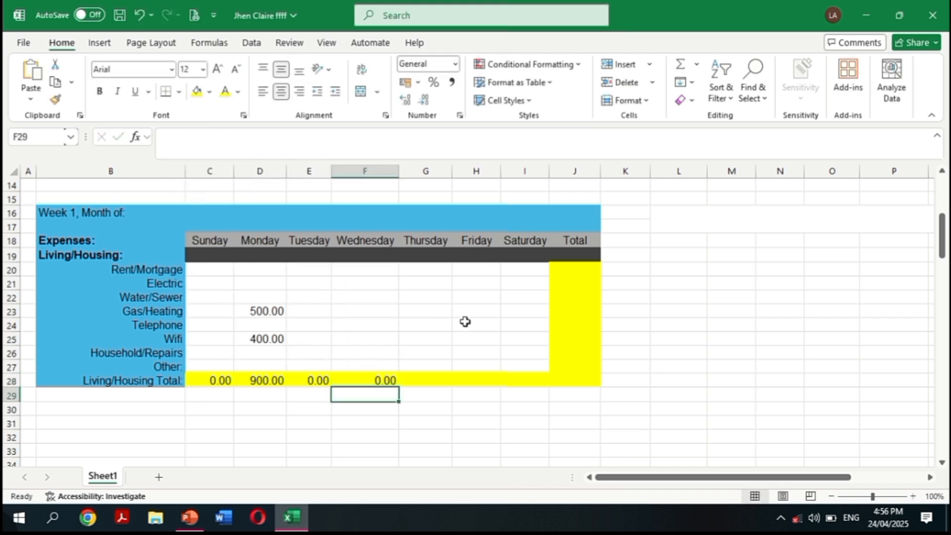
Total the Thursday, Friday and Saturday living/housing expenses in G28, H28 and I28 with SUM formulas over rows 20 to 27
{"action": "left_click", "coordinate": [427, 381]}
{"action": "left_click", "coordinate": [265, 141]}
{"action": "type", "text": "=SUM("}
{"action": "left_click_drag", "start_coordinate": [428, 367], "coordinate": [429, 271]}
{"action": "type", "text": ")"}
{"action": "key", "text": "Return"}
{"action": "left_click", "coordinate": [476, 381]}
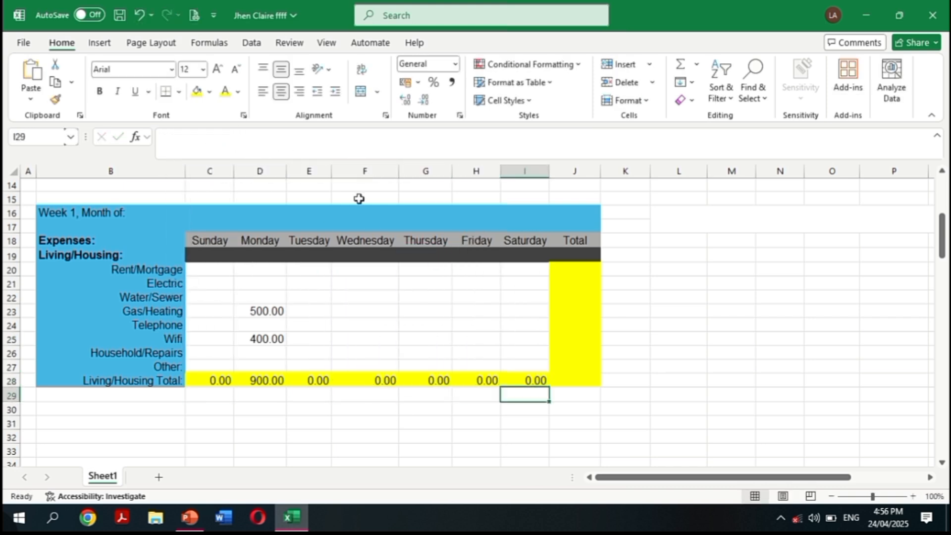
Total the week's Gas/Heating expenses in J23 with =SUM(C23:I23)
{"action": "left_click", "coordinate": [577, 313]}
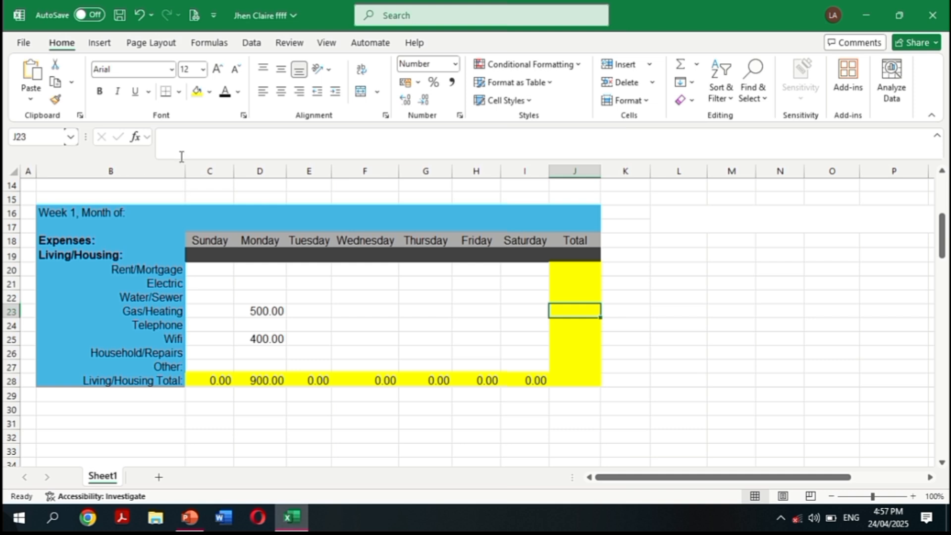
{"action": "left_click", "coordinate": [213, 144]}
{"action": "type", "text": "="}
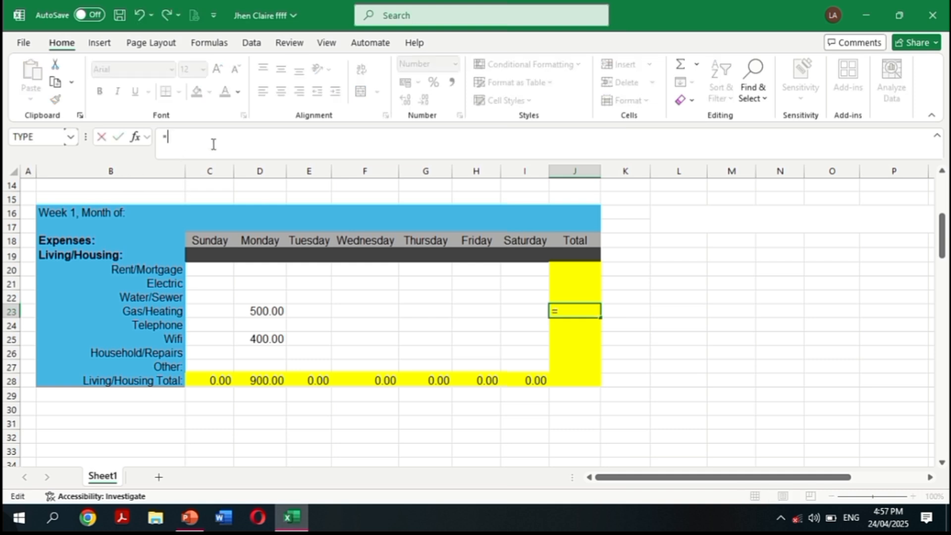
{"action": "type", "text": "S"}
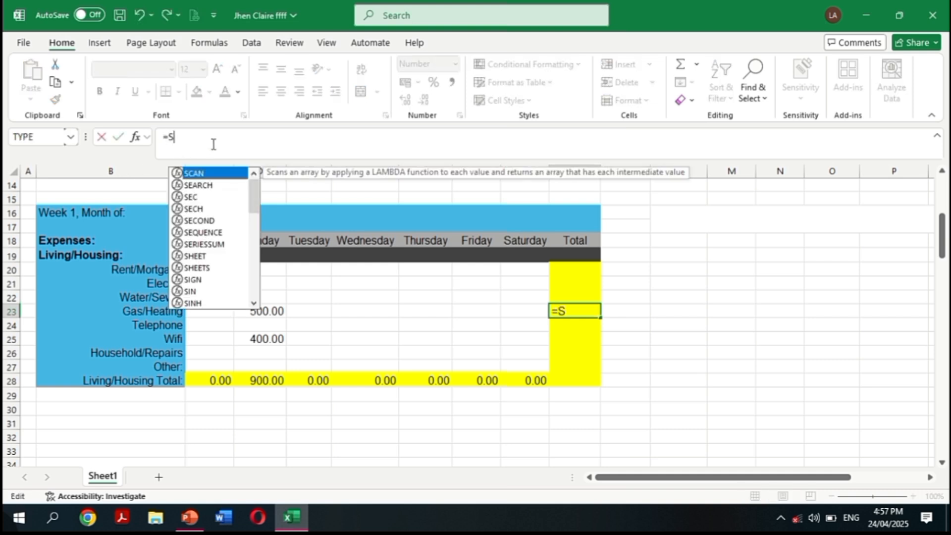
{"action": "type", "text": "UM("}
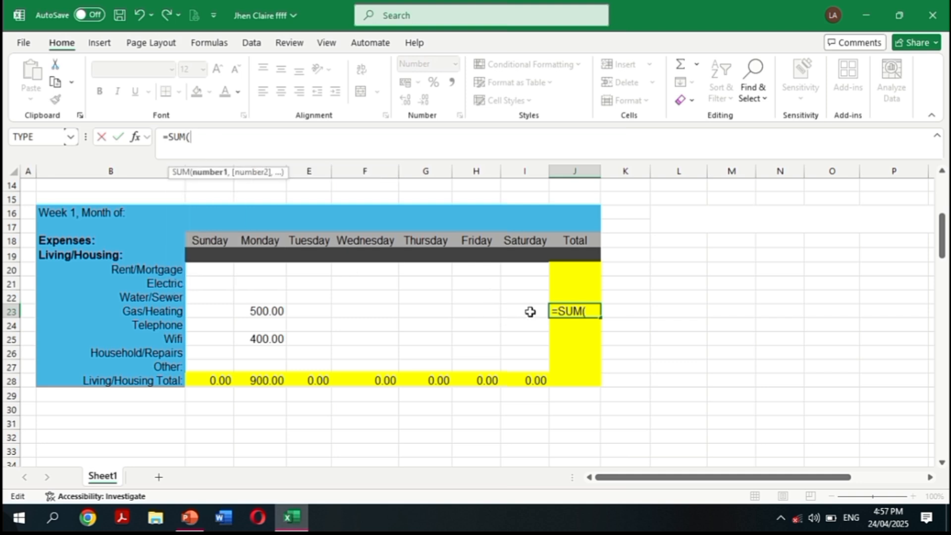
{"action": "left_click_drag", "start_coordinate": [530, 312], "coordinate": [212, 311]}
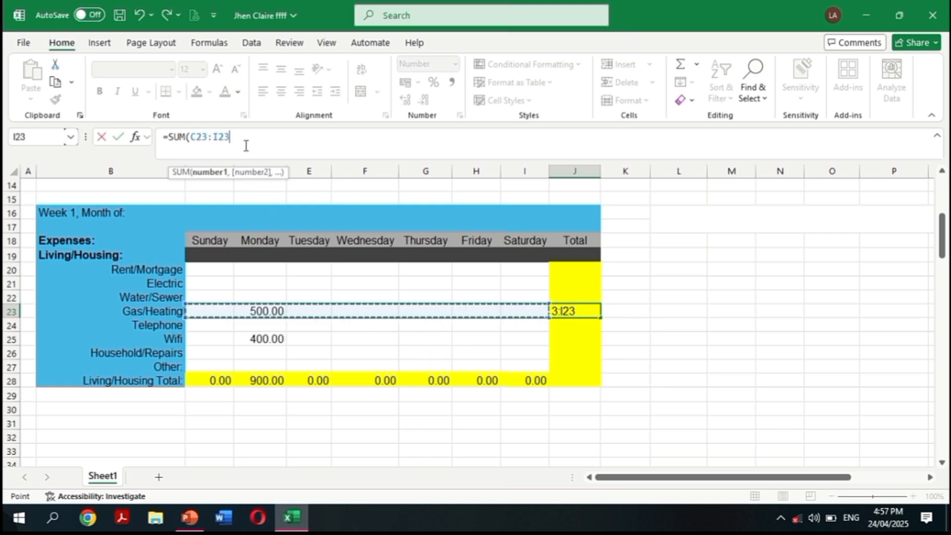
{"action": "type", "text": ")"}
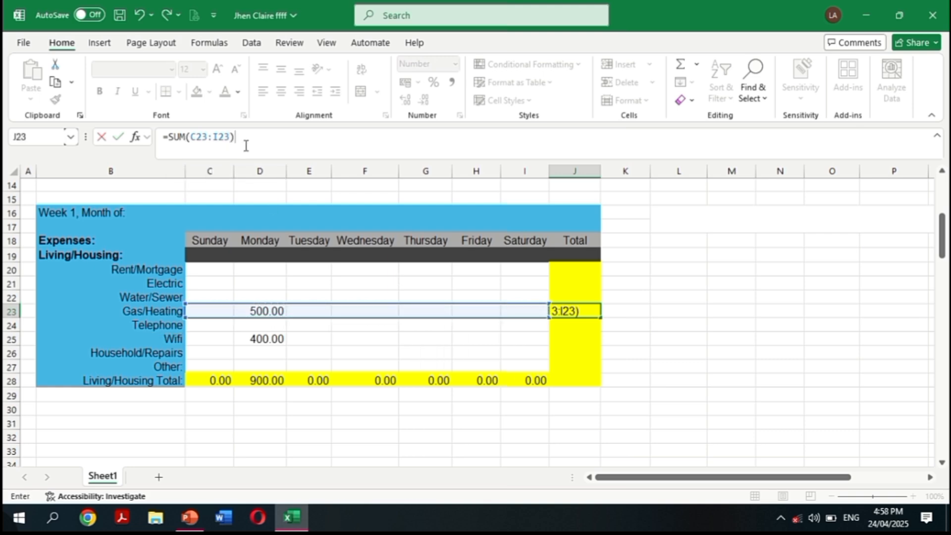
{"action": "key", "text": "Return"}
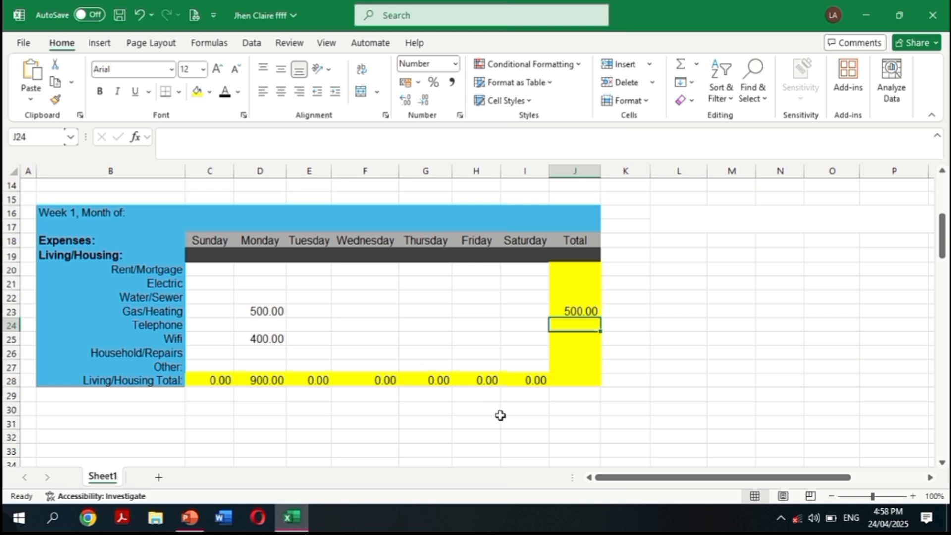
Total the week's Wifi expenses in J25 by summing C25:I25
{"action": "left_click", "coordinate": [574, 340]}
{"action": "left_click", "coordinate": [321, 147]}
{"action": "type", "text": "=SUM("}
{"action": "left_click_drag", "start_coordinate": [525, 340], "coordinate": [210, 340]}
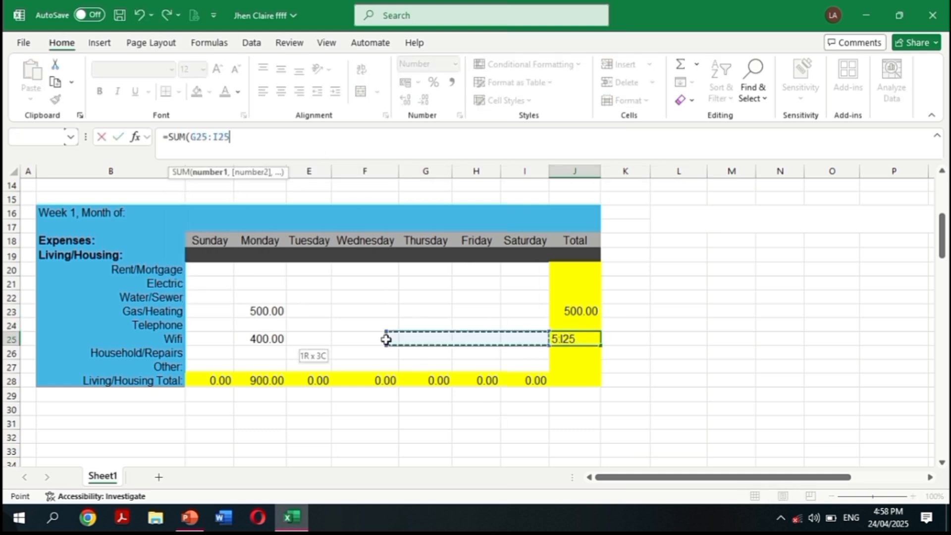
{"action": "key", "text": "Return"}
Total the week's Rent/Mortgage expenses in J20 with =SUM(C20:I20)
{"action": "left_click", "coordinate": [568, 270]}
{"action": "left_click", "coordinate": [339, 143]}
{"action": "type", "text": "=SUM("}
{"action": "left_click_drag", "start_coordinate": [525, 270], "coordinate": [210, 270]}
{"action": "type", "text": ")"}
{"action": "key", "text": "Return"}
Total the Electric and Water/Sewer rows in J21 and J22 by summing C21:I21 and C22:I22
{"action": "left_click", "coordinate": [300, 141]}
{"action": "type", "text": "=SUM("}
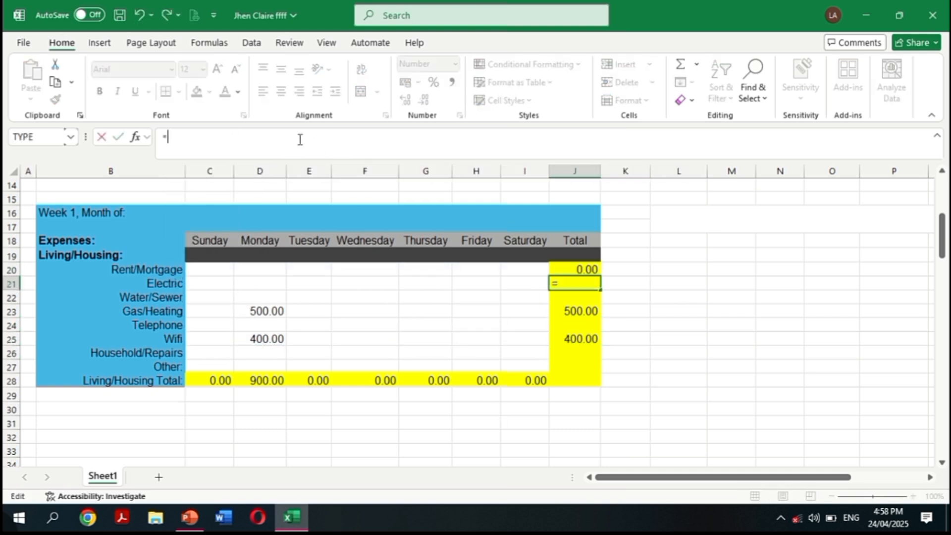
{"action": "left_click_drag", "start_coordinate": [525, 284], "coordinate": [210, 285]}
{"action": "key", "text": "Return"}
{"action": "left_click", "coordinate": [327, 148]}
{"action": "type", "text": "=SUM("}
{"action": "left_click_drag", "start_coordinate": [525, 298], "coordinate": [211, 298]}
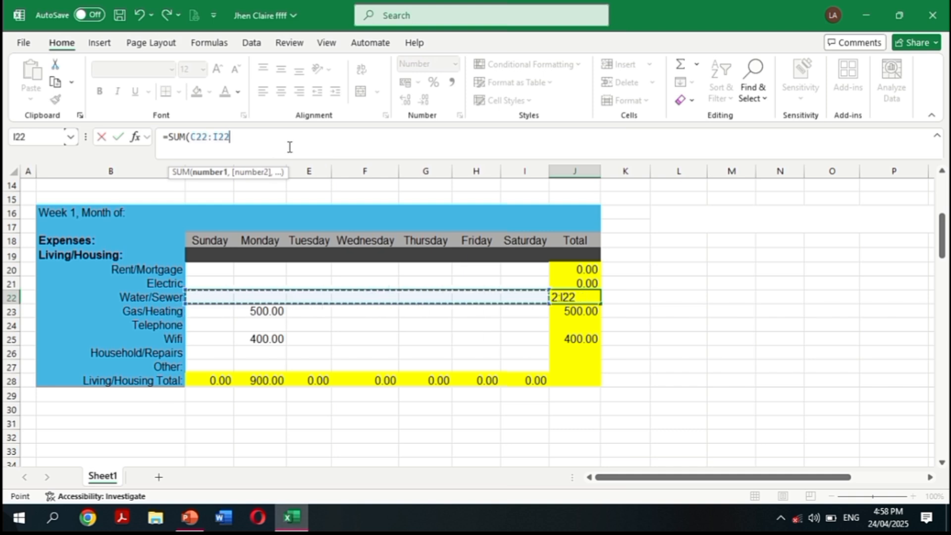
{"action": "key", "text": "Return"}
Total the week's Telephone expenses in J24 by summing C24:I24
{"action": "left_click", "coordinate": [575, 325]}
{"action": "left_click", "coordinate": [200, 130]}
{"action": "type", "text": "=SUM("}
{"action": "left_click_drag", "start_coordinate": [525, 325], "coordinate": [210, 325]}
{"action": "key", "text": "Return"}
{"action": "key", "text": "Return"}
Total the Household/Repairs and Other rows in J26 and J27 by summing C26:I26 and C27:I27
{"action": "left_click", "coordinate": [335, 147]}
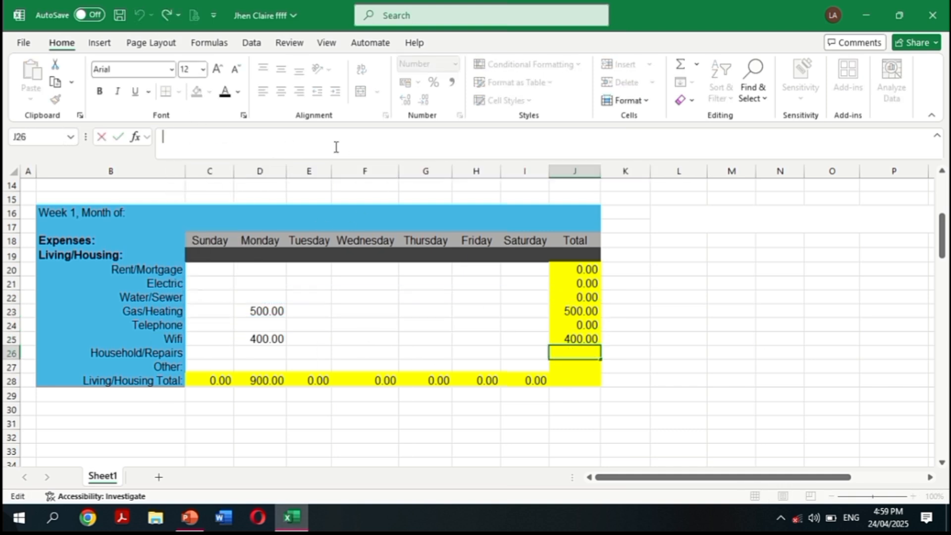
{"action": "type", "text": "=SUM("}
{"action": "left_click_drag", "start_coordinate": [525, 353], "coordinate": [211, 353]}
{"action": "key", "text": "Return"}
{"action": "left_click", "coordinate": [255, 148]}
{"action": "type", "text": "=SUM("}
{"action": "left_click_drag", "start_coordinate": [525, 367], "coordinate": [210, 367]}
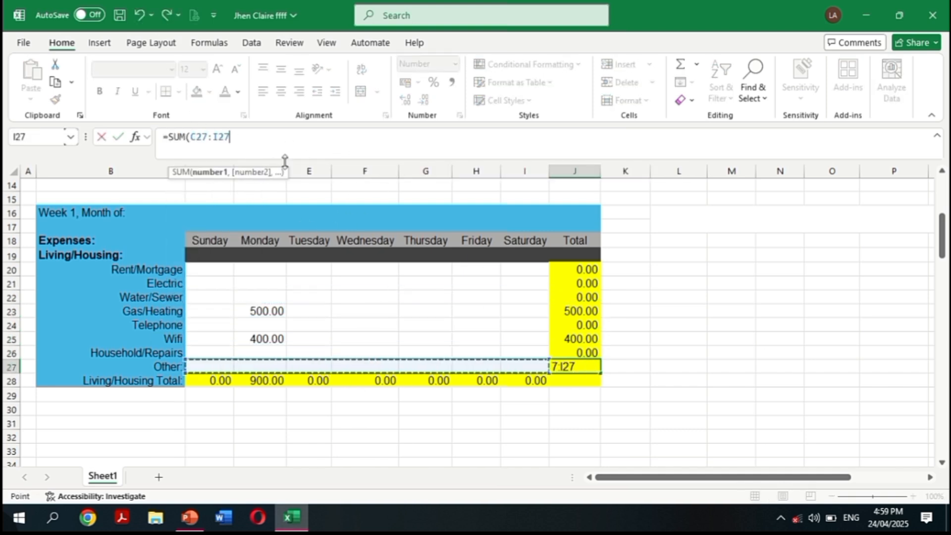
{"action": "key", "text": "Return"}
Add the overall Living/Housing total in J28 with =SUM(C28:I28)
{"action": "left_click", "coordinate": [317, 151]}
{"action": "type", "text": "=SUM("}
{"action": "left_click_drag", "start_coordinate": [525, 381], "coordinate": [210, 381]}
{"action": "key", "text": "Return"}
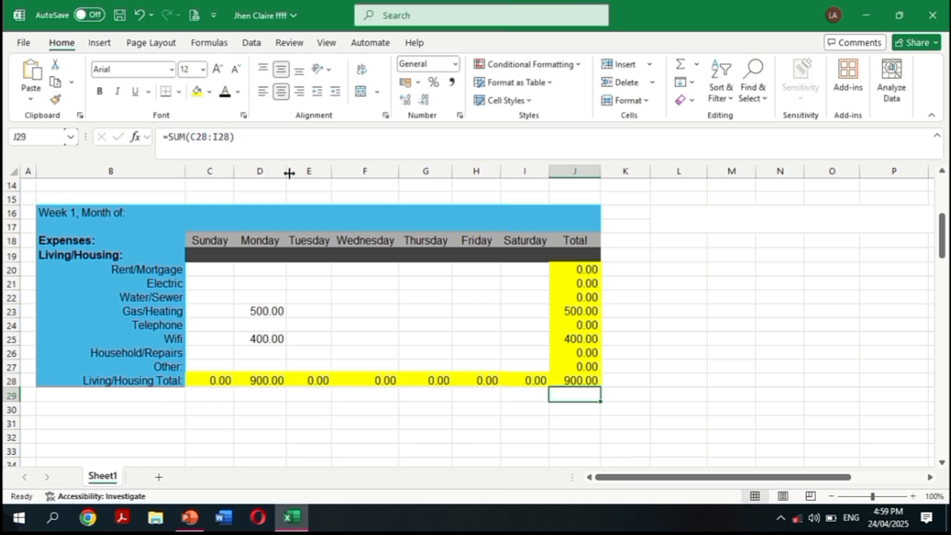
{"action": "left_click", "coordinate": [351, 319]}
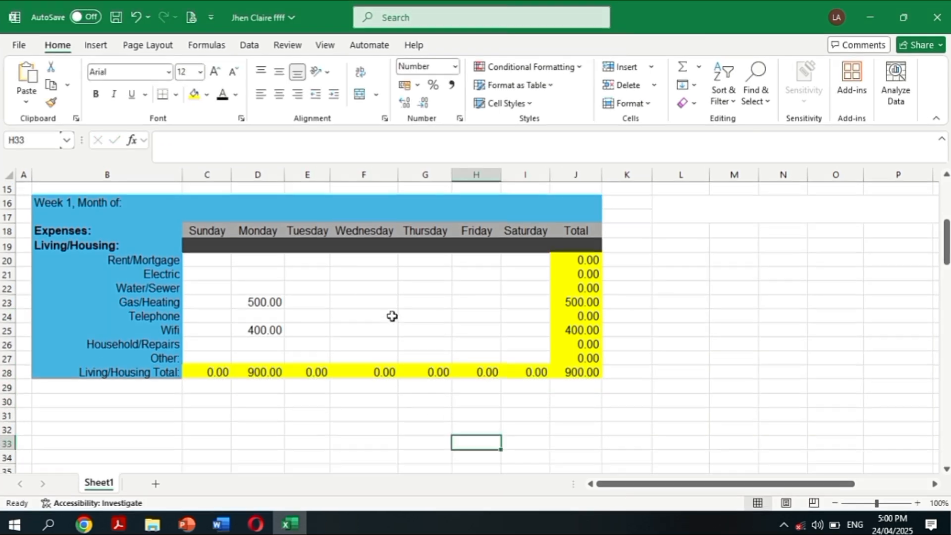
Duplicate the Living/Housing block B19:J28 directly beneath itself, starting at B29
{"action": "scroll", "coordinate": [392, 316], "scroll_direction": "down", "scroll_amount": 1}
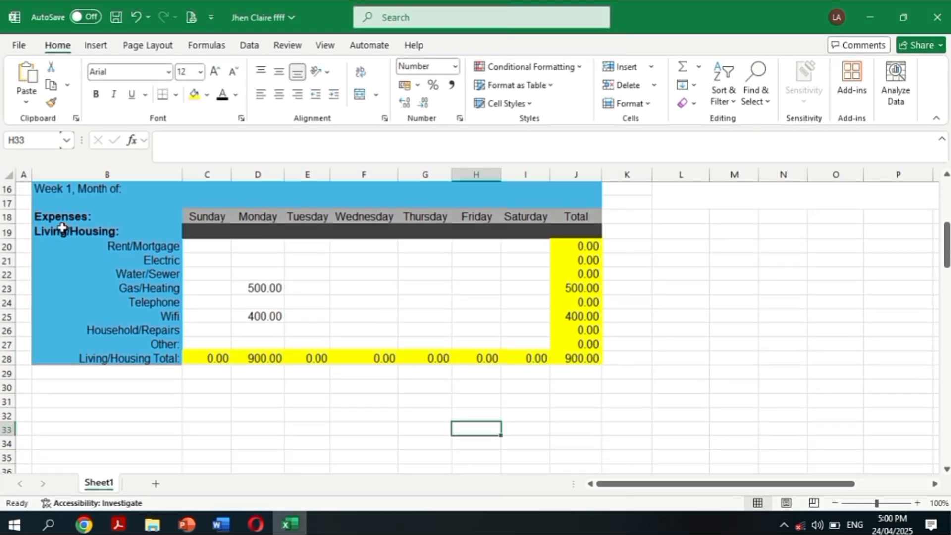
{"action": "left_click", "coordinate": [92, 234]}
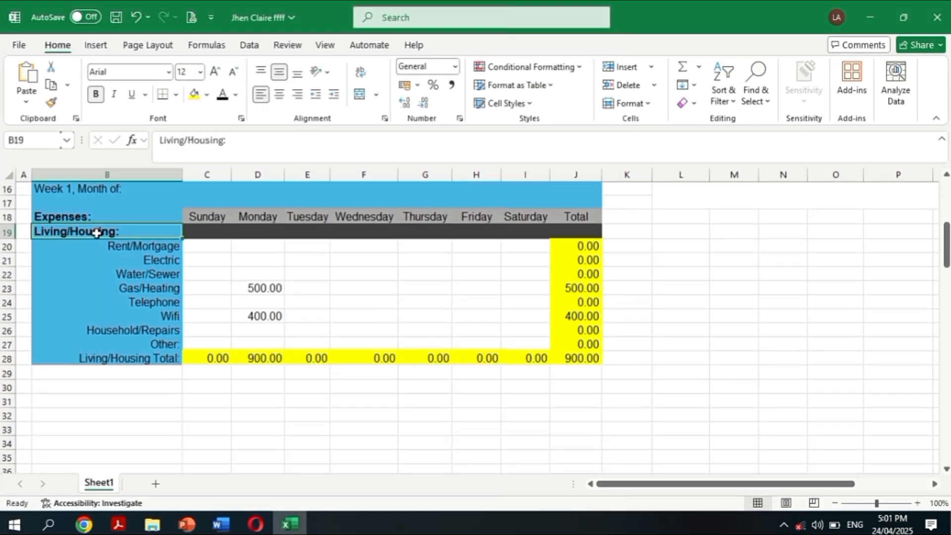
{"action": "left_click_drag", "start_coordinate": [97, 233], "coordinate": [573, 356]}
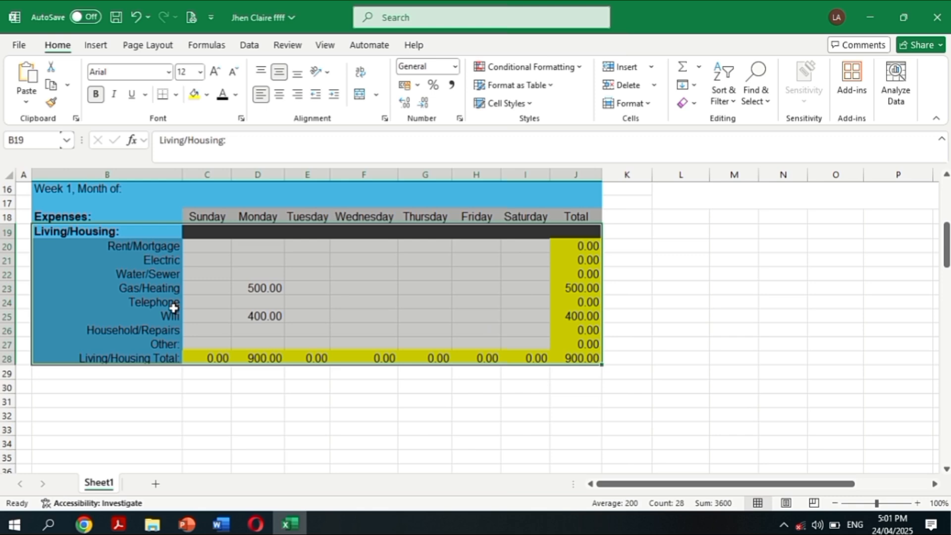
{"action": "key", "text": "ctrl+c"}
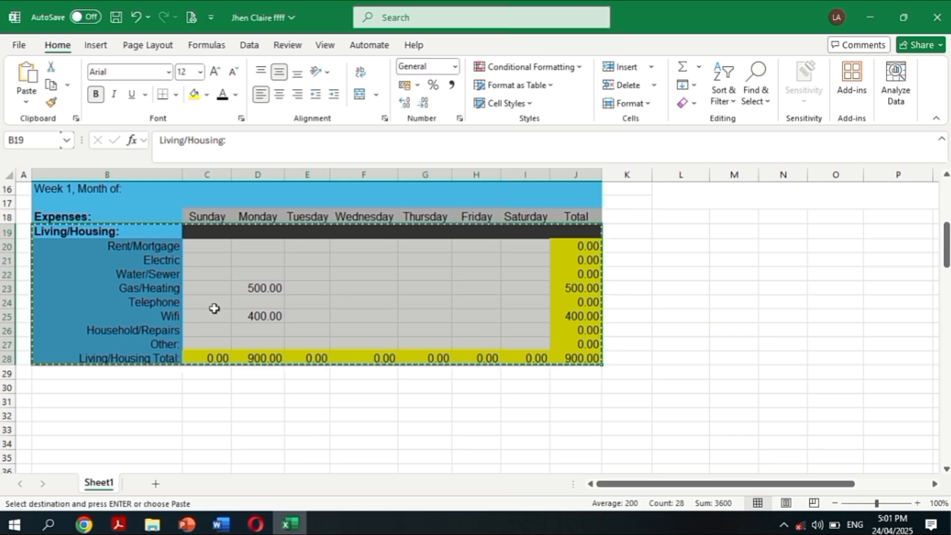
{"action": "key", "text": "ctrl+q"}
{"action": "left_click", "coordinate": [89, 372]}
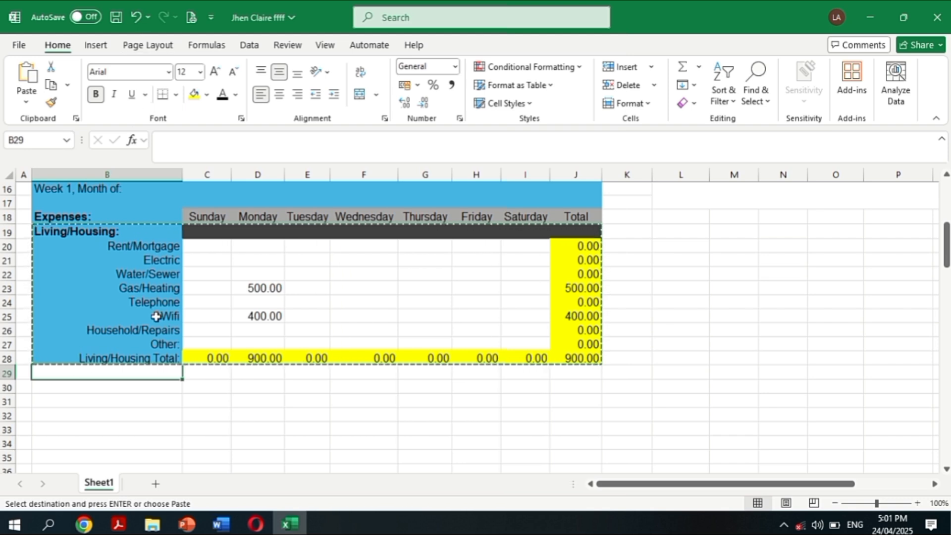
{"action": "key", "text": "ctrl+v"}
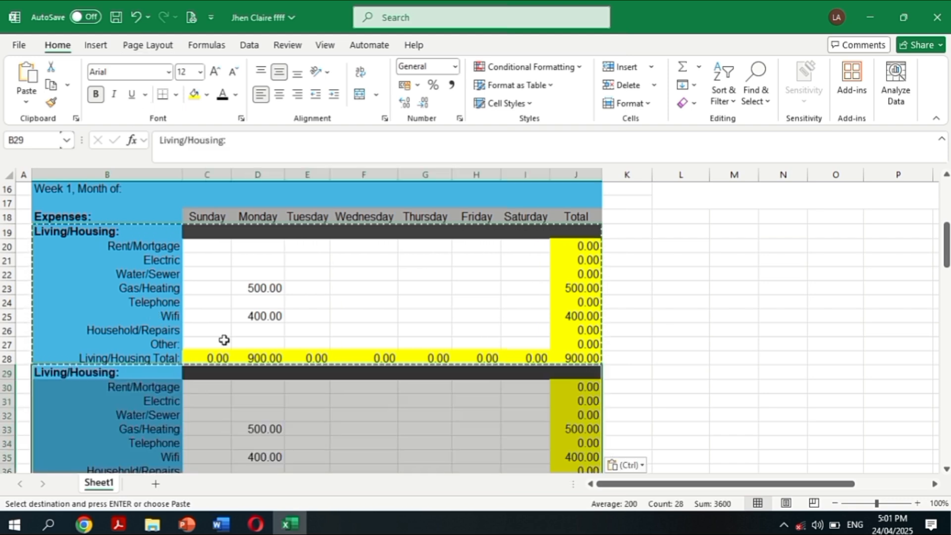
{"action": "scroll", "coordinate": [656, 325], "scroll_direction": "down", "scroll_amount": 2}
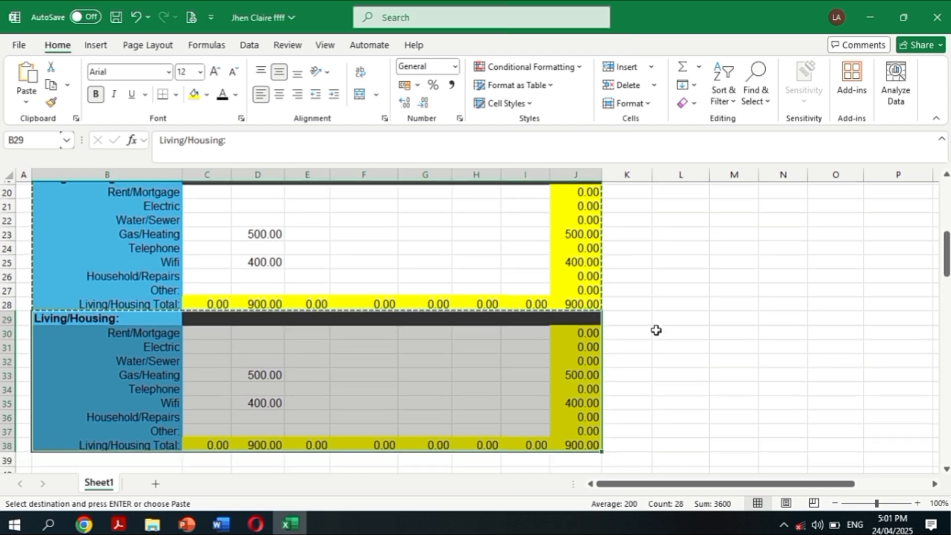
{"action": "left_click", "coordinate": [324, 355]}
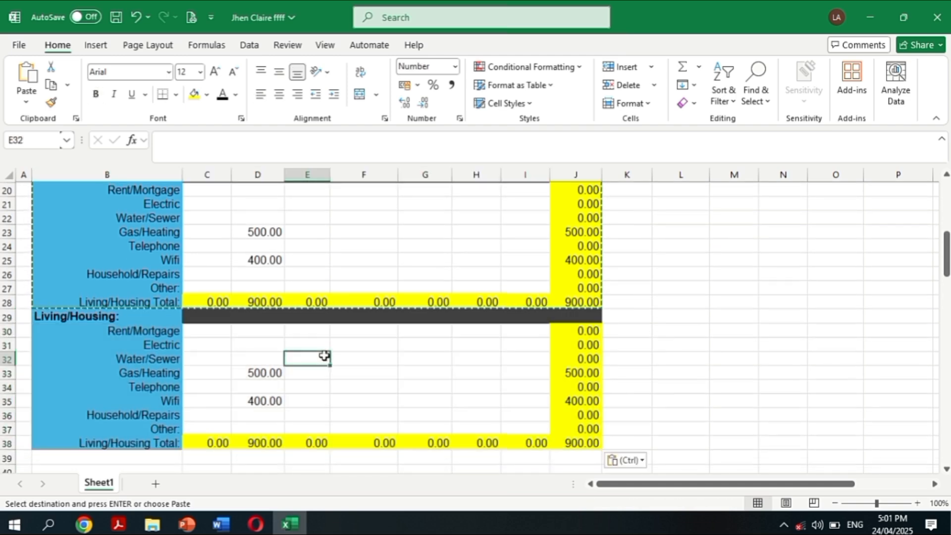
Retitle the copied block in B29 as Regular Payments and label its first two rows Student Loan and Credit Cards
{"action": "left_click", "coordinate": [110, 317]}
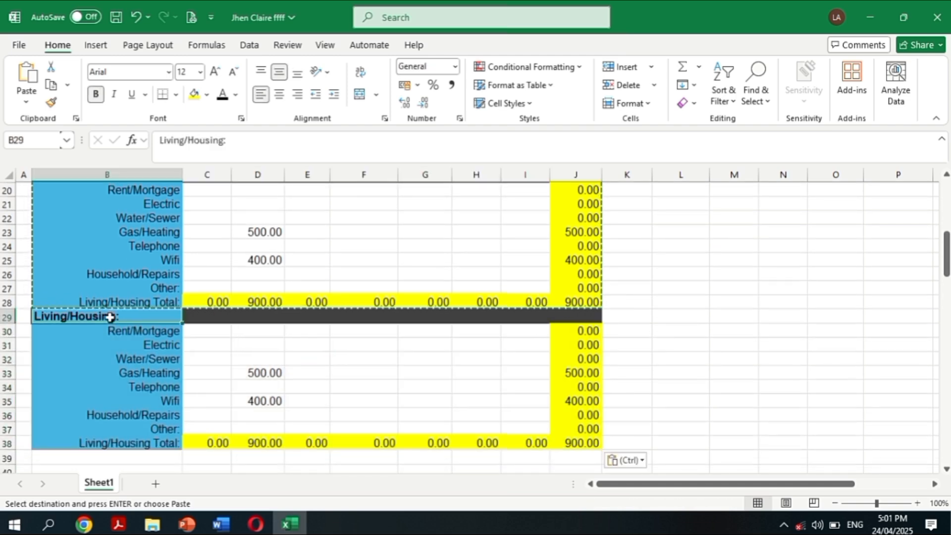
{"action": "type", "text": "Regular Paymes"}
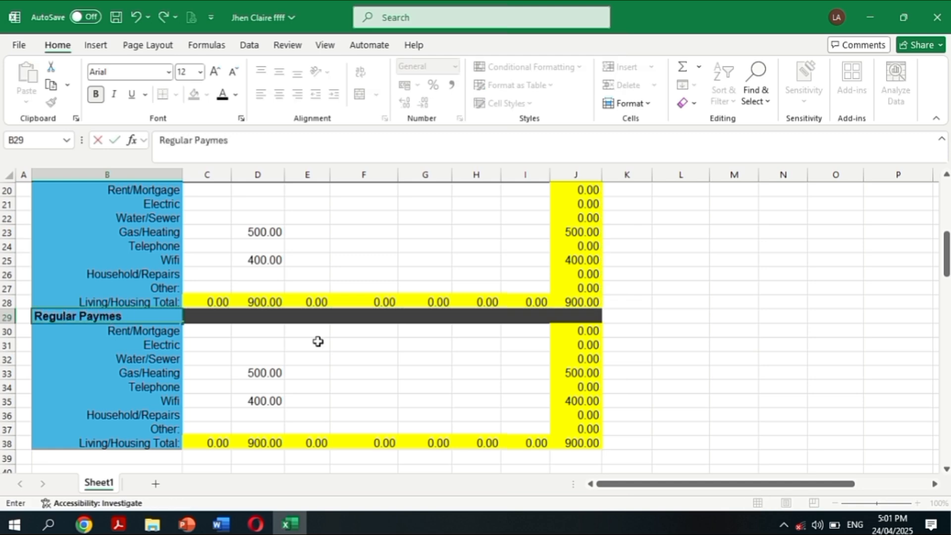
{"action": "key", "text": "BackSpace"}
{"action": "type", "text": "nts"}
{"action": "key", "text": "Return"}
{"action": "type", "text": "Student Loan"}
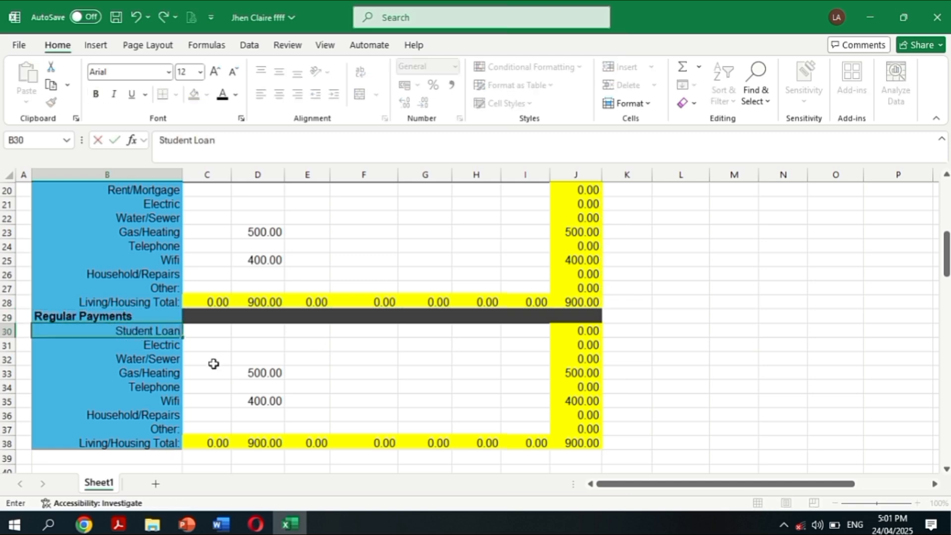
{"action": "key", "text": "Return"}
{"action": "type", "text": "Credit Cards"}
{"action": "key", "text": "Return"}
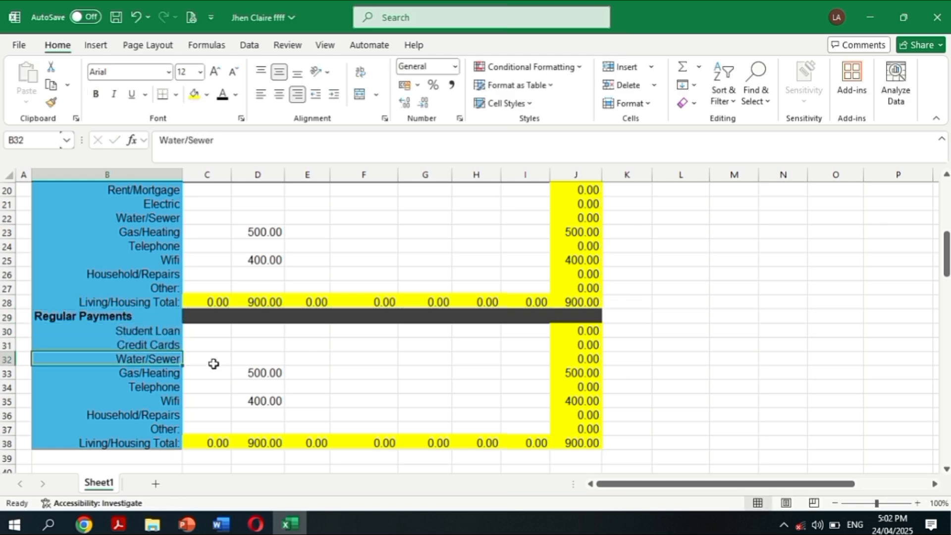
Label rows 32 to 34 in column B as Other Loan Payments, Health Insurance and Car/Home Insurance
{"action": "type", "text": "Other Loan Payments"}
{"action": "key", "text": "Return"}
{"action": "type", "text": "Health Insurance"}
{"action": "key", "text": "Return"}
{"action": "type", "text": "Car"}
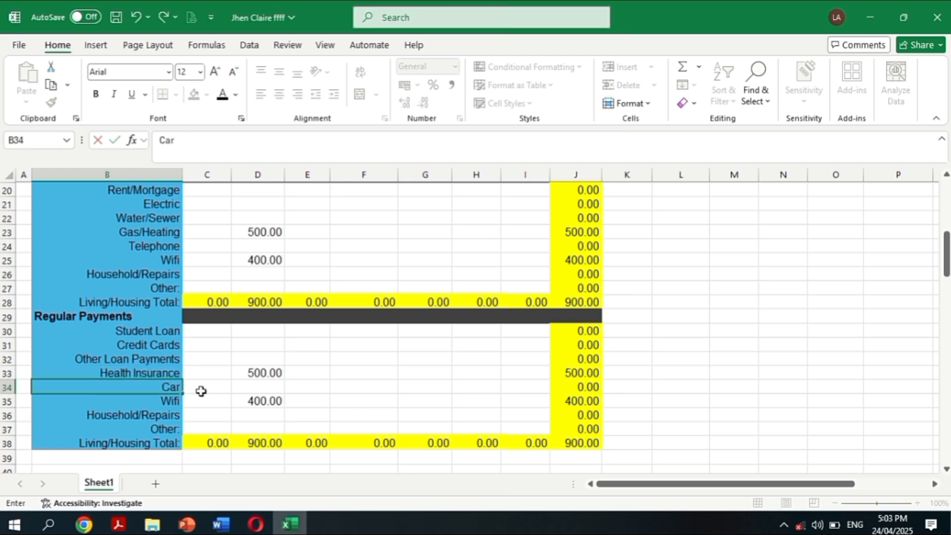
{"action": "type", "text": "/Home Insurance"}
{"action": "key", "text": "Return"}
Label B35 Life Insurance and B36 Child Care, keep Other:, and rename B38 as Regular Payments Total:
{"action": "type", "text": "Life Insurance"}
{"action": "key", "text": "Return"}
{"action": "type", "text": "Child Care"}
{"action": "key", "text": "Return"}
{"action": "key", "text": "Return"}
{"action": "type", "text": "Regular Payments Total:"}
{"action": "left_click", "coordinate": [254, 369]}
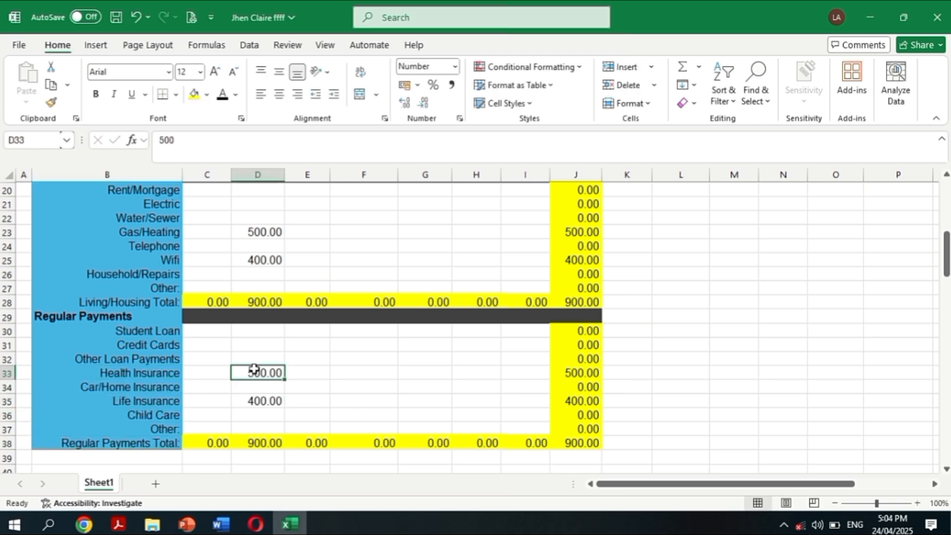
{"action": "left_click", "coordinate": [361, 333]}
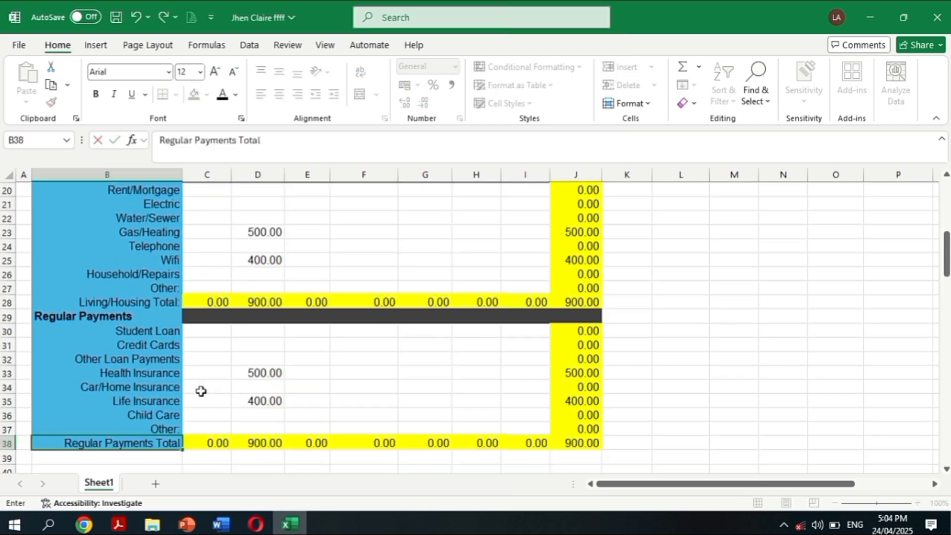
{"action": "left_click", "coordinate": [254, 369]}
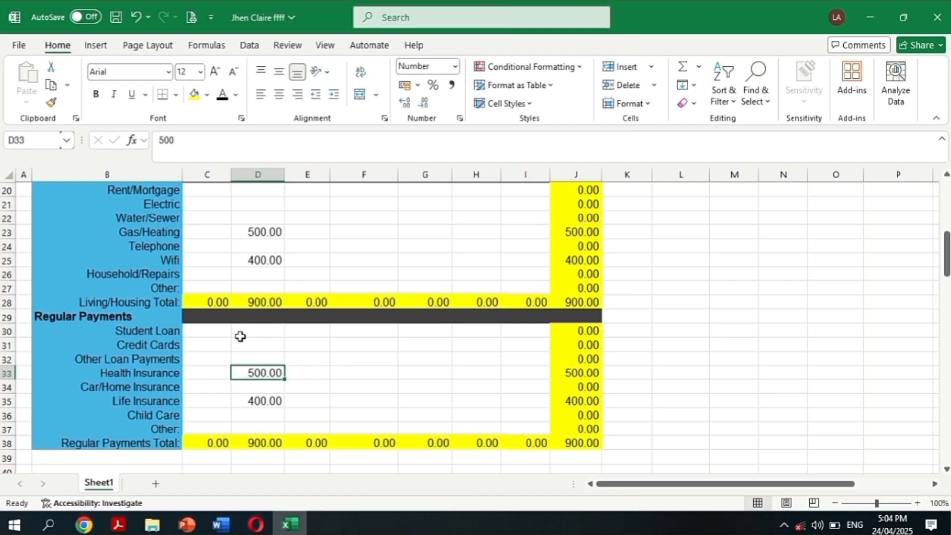
Enter 50 as Wednesday's Student Loan payment in F30
{"action": "left_click", "coordinate": [353, 336]}
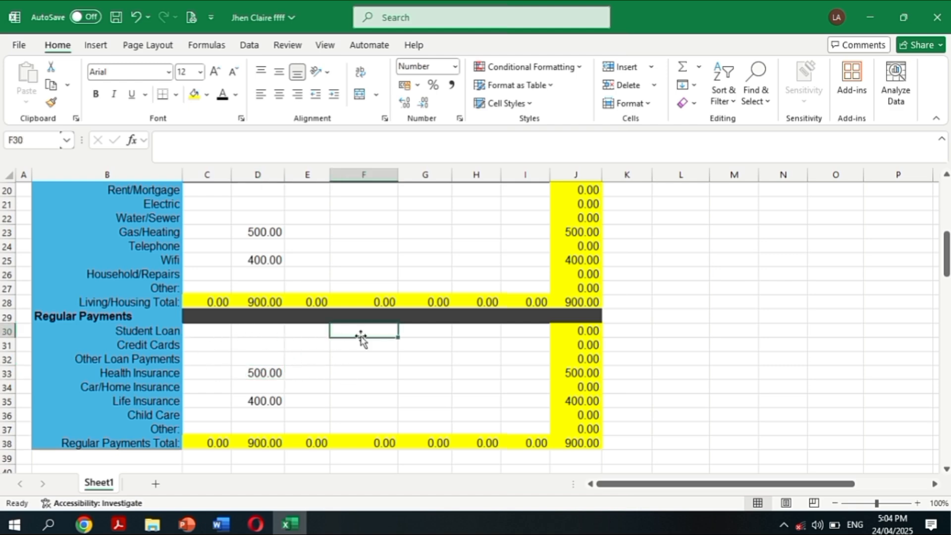
{"action": "scroll", "coordinate": [369, 347], "scroll_direction": "up", "scroll_amount": 2}
{"action": "scroll", "coordinate": [351, 410], "scroll_direction": "down", "scroll_amount": 1}
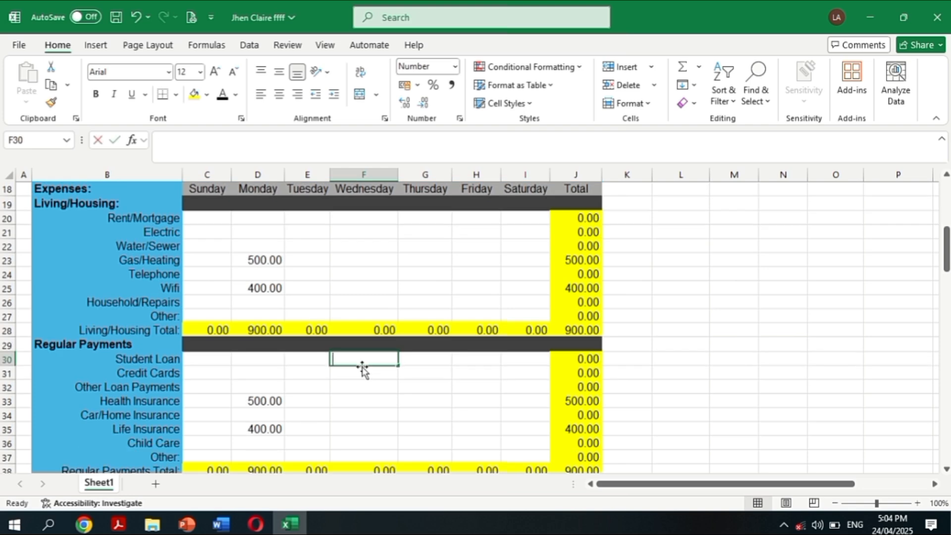
{"action": "type", "text": "50"}
{"action": "key", "text": "Return"}
Clear the leftover Monday amounts for Health Insurance in D33 and Life Insurance in D35
{"action": "double_click", "coordinate": [269, 400]}
{"action": "key", "text": "BackSpace"}
{"action": "key", "text": "BackSpace"}
{"action": "key", "text": "BackSpace"}
{"action": "left_click", "coordinate": [274, 429]}
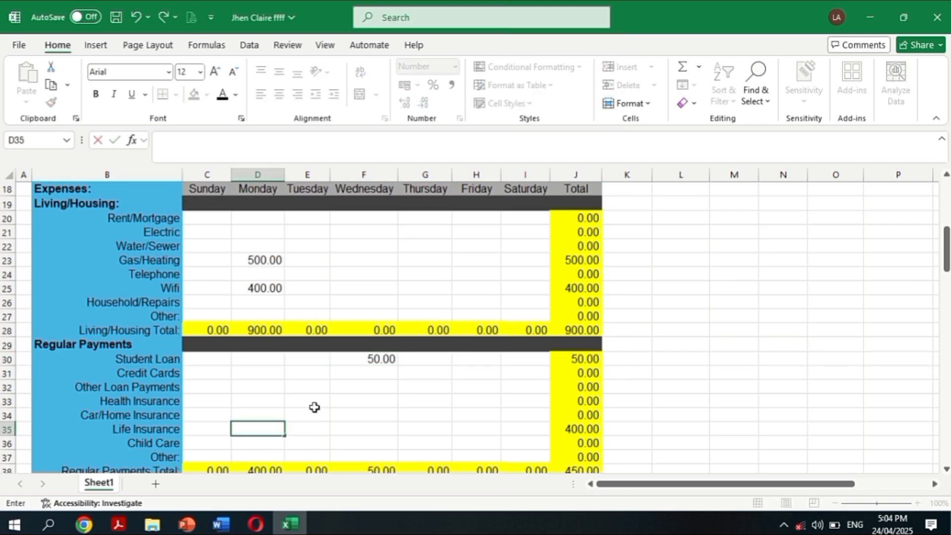
{"action": "left_click", "coordinate": [314, 406]}
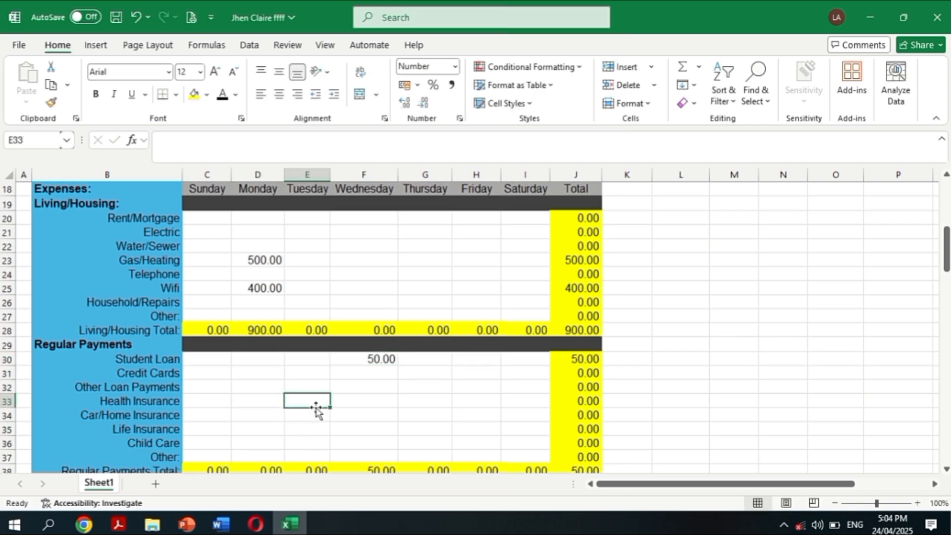
Duplicate the Regular Payments block B29:J38 directly beneath itself, starting at B39
{"action": "scroll", "coordinate": [316, 411], "scroll_direction": "down", "scroll_amount": 1}
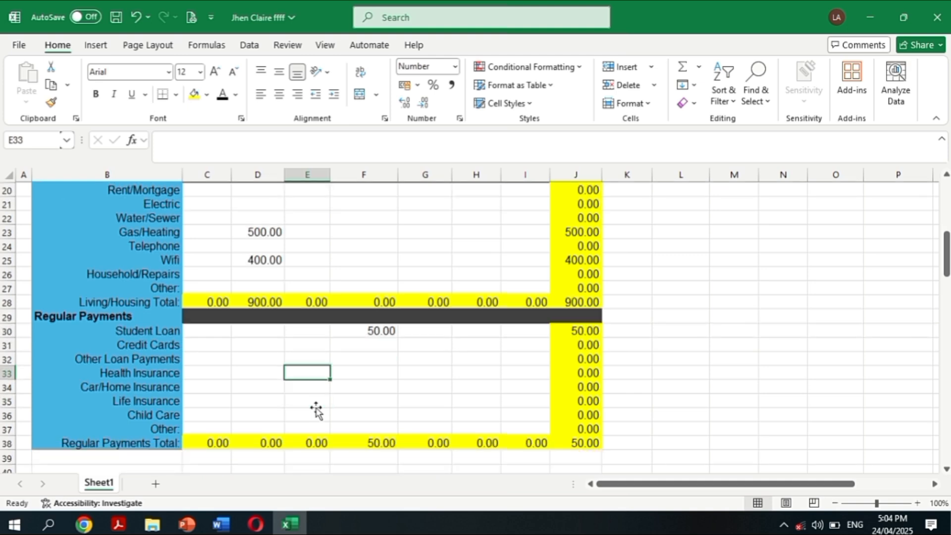
{"action": "scroll", "coordinate": [317, 411], "scroll_direction": "down", "scroll_amount": 1}
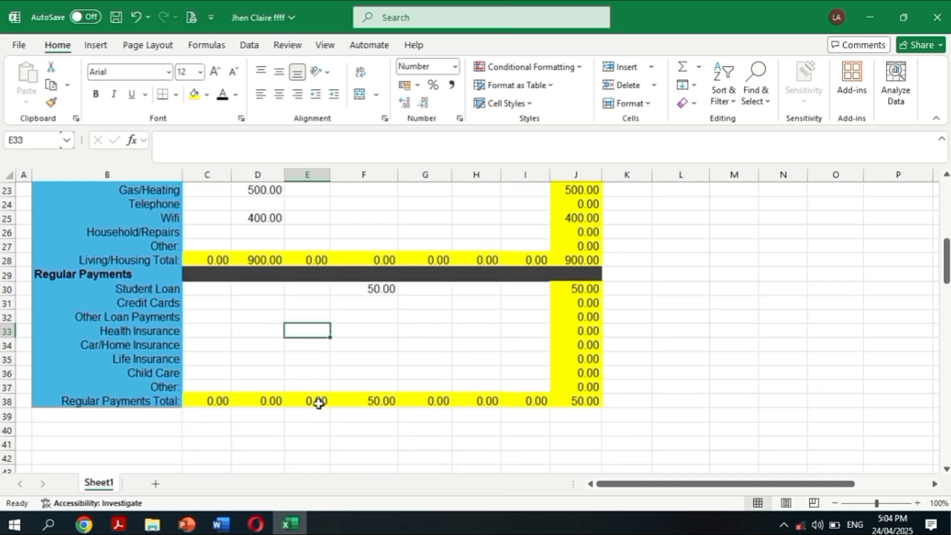
{"action": "scroll", "coordinate": [323, 388], "scroll_direction": "down", "scroll_amount": 1}
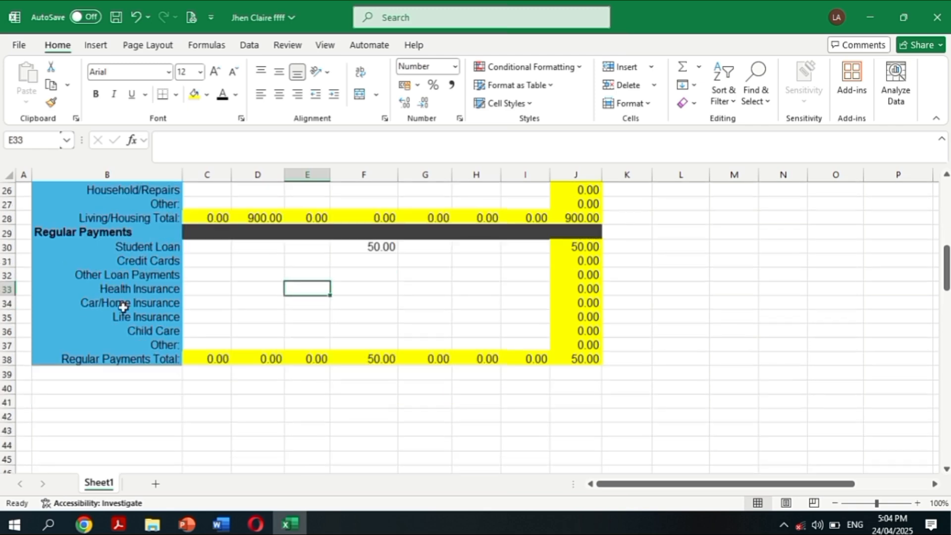
{"action": "left_click_drag", "start_coordinate": [75, 232], "coordinate": [595, 361]}
{"action": "key", "text": "ctrl+c"}
{"action": "left_click", "coordinate": [97, 373]}
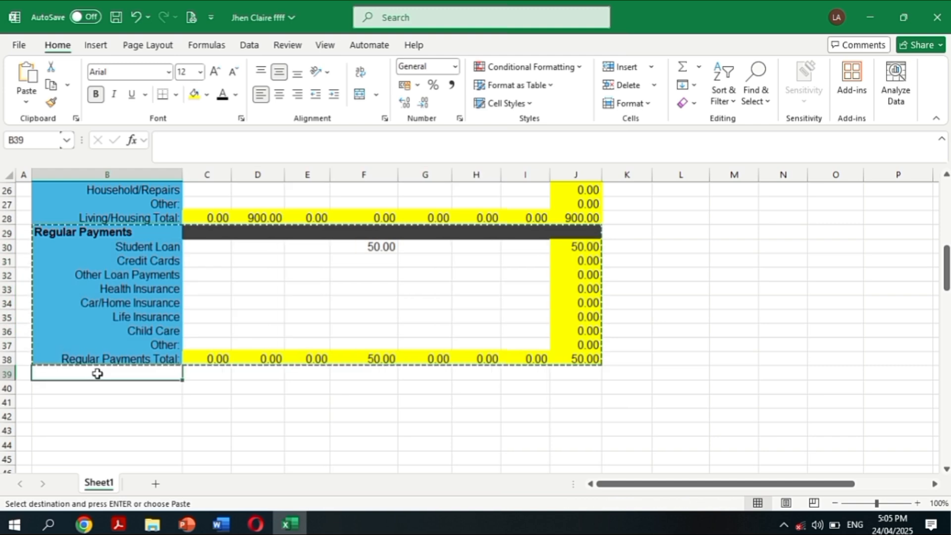
{"action": "key", "text": "ctrl+v"}
{"action": "scroll", "coordinate": [147, 333], "scroll_direction": "down", "scroll_amount": 1}
Retitle the new block in B39 as Food Expenses: and label its first row Groceries
{"action": "left_click", "coordinate": [148, 332]}
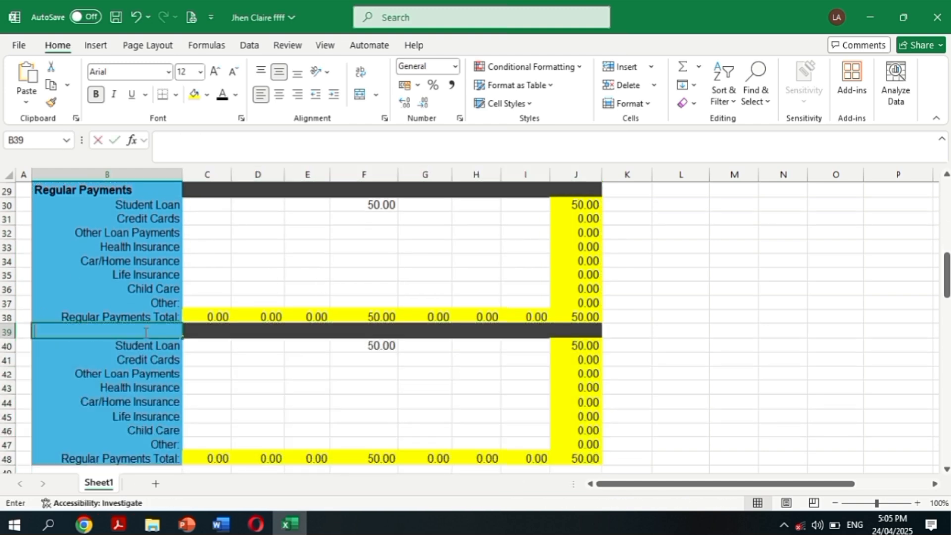
{"action": "type", "text": "Food Expens"}
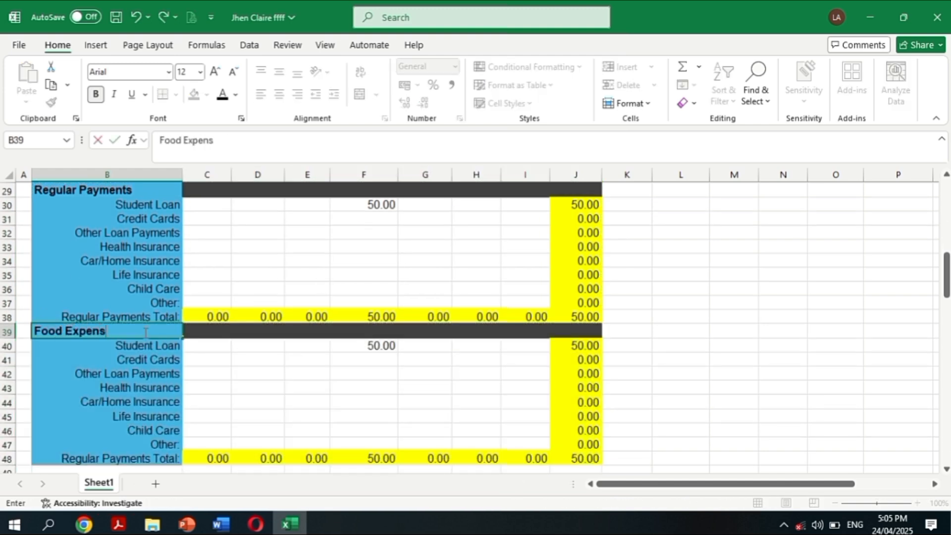
{"action": "type", "text": "es:"}
{"action": "key", "text": "Return"}
{"action": "type", "text": "Goceries"}
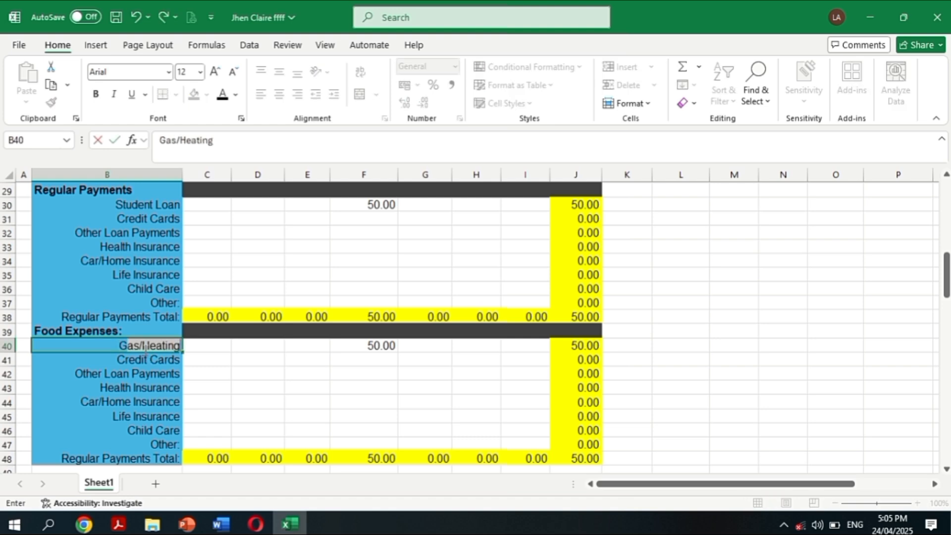
{"action": "key", "text": "Return"}
{"action": "key", "text": "Up"}
{"action": "type", "text": "Groceries"}
{"action": "key", "text": "Return"}
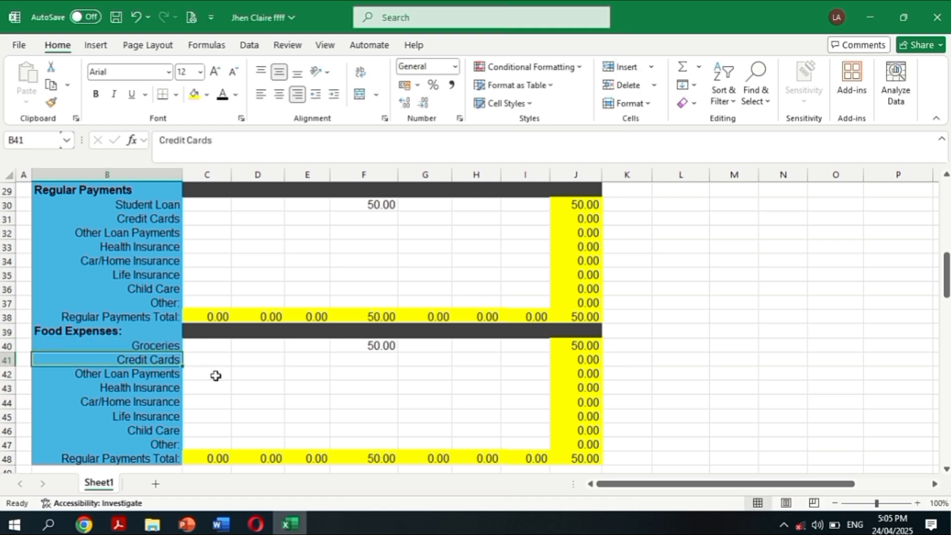
Label the next two Food Expenses rows, B41 and B42, as Street Foods and Others:
{"action": "type", "text": "Street Foods"}
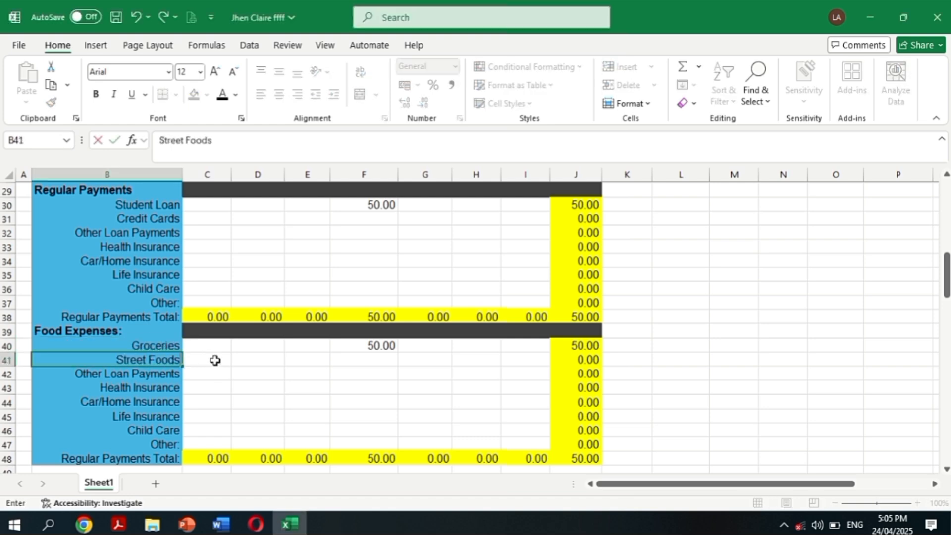
{"action": "key", "text": "Return"}
{"action": "type", "text": "Others"}
{"action": "key", "text": "Return"}
Clear the leftover labels and total formulas from rows 43 to 47 of the Food Expenses block
{"action": "left_click_drag", "start_coordinate": [127, 372], "coordinate": [585, 432]}
{"action": "key", "text": "Delete"}
{"action": "left_click", "coordinate": [427, 414]}
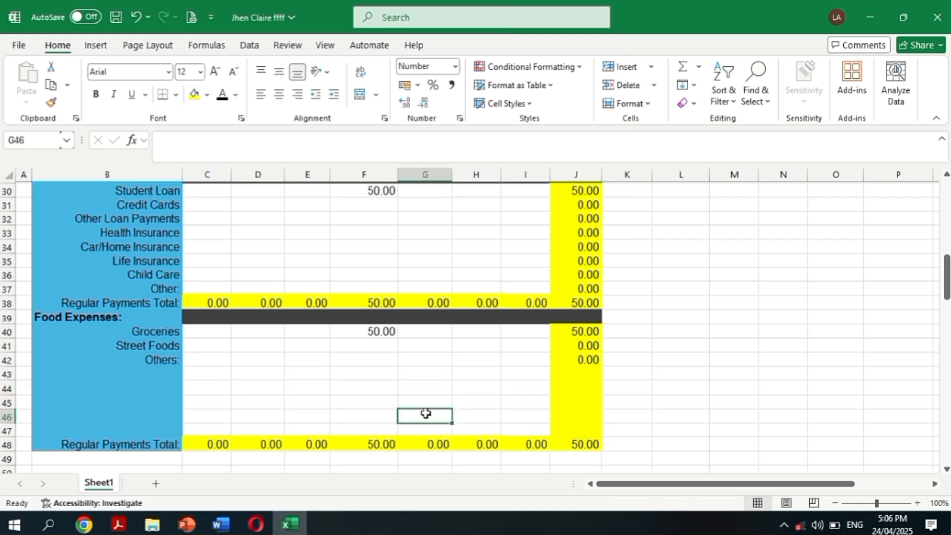
Move the total row B48:J48 up to row 43, directly below Others:, and dismiss the circular reference warning
{"action": "left_click_drag", "start_coordinate": [142, 444], "coordinate": [577, 444]}
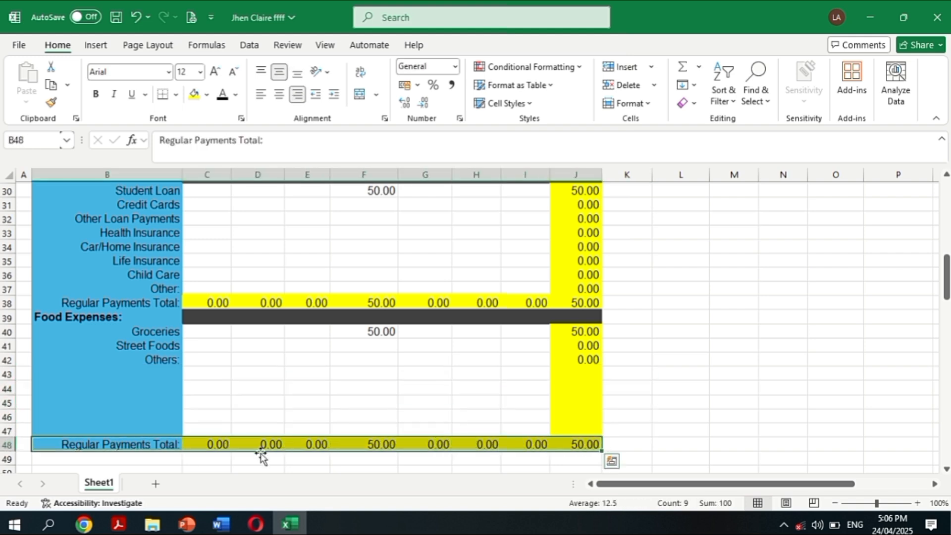
{"action": "left_click_drag", "start_coordinate": [257, 439], "coordinate": [267, 375]}
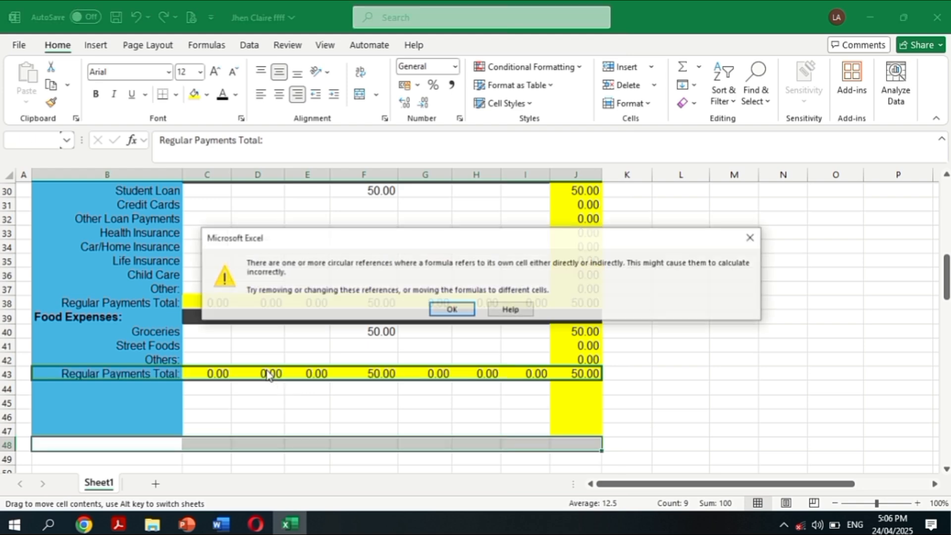
{"action": "left_click", "coordinate": [452, 310]}
Remove the blue and yellow fill from the empty rows 44 to 47 below the Food Expenses total row
{"action": "left_click_drag", "start_coordinate": [132, 394], "coordinate": [578, 430]}
{"action": "left_click", "coordinate": [206, 95]}
{"action": "left_click", "coordinate": [178, 413]}
Change the Food Expenses total formula in C43 so that it sums only C40:C42
{"action": "double_click", "coordinate": [225, 377]}
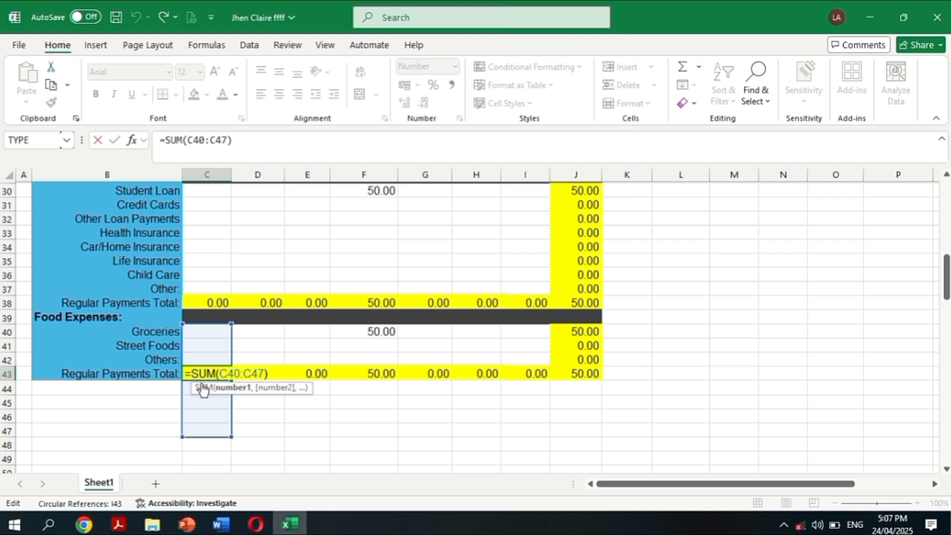
{"action": "left_click", "coordinate": [256, 158]}
{"action": "key", "text": "BackSpace"}
{"action": "key", "text": "BackSpace"}
{"action": "key", "text": "BackSpace"}
{"action": "key", "text": "BackSpace"}
{"action": "key", "text": "BackSpace"}
{"action": "key", "text": "BackSpace"}
{"action": "key", "text": "BackSpace"}
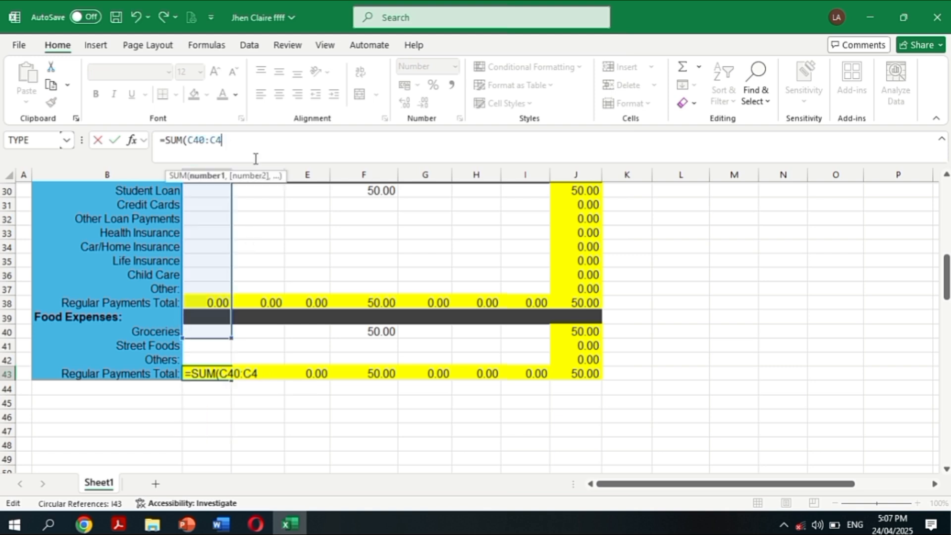
{"action": "key", "text": "BackSpace"}
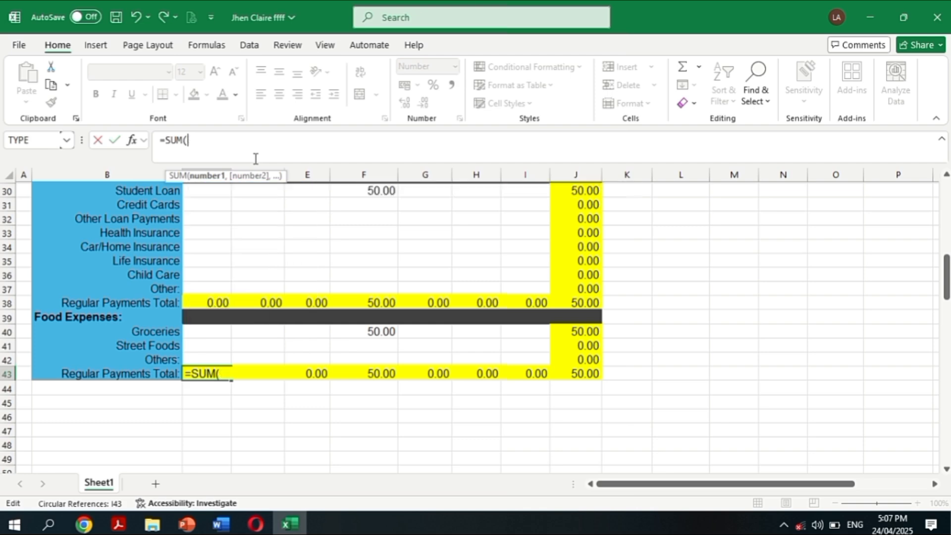
{"action": "left_click_drag", "start_coordinate": [210, 360], "coordinate": [210, 333]}
{"action": "key", "text": "Return"}
Correct the total formula in D43 to sum only the three food rows, D40:D42
{"action": "left_click", "coordinate": [258, 374]}
{"action": "left_click", "coordinate": [247, 149]}
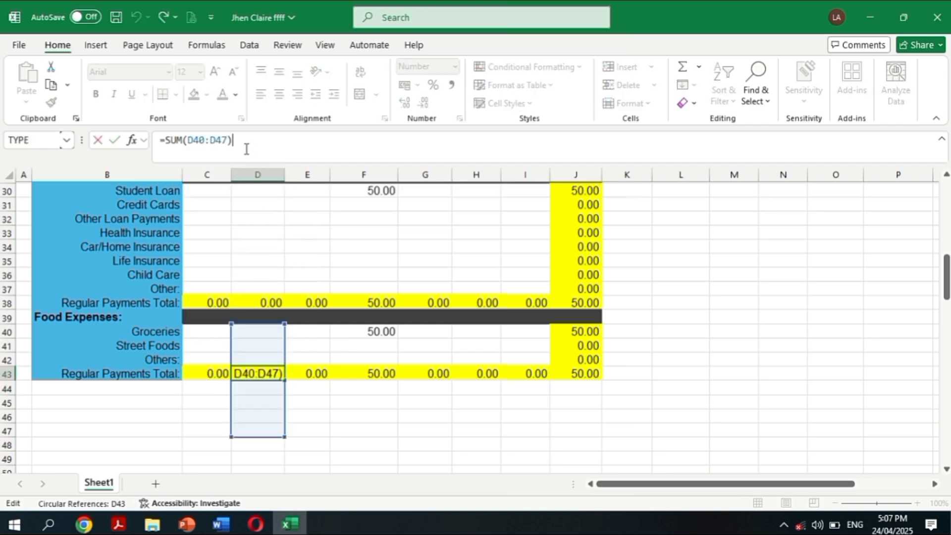
{"action": "key", "text": "BackSpace"}
{"action": "key", "text": "BackSpace"}
{"action": "key", "text": "BackSpace"}
{"action": "key", "text": "BackSpace"}
{"action": "key", "text": "BackSpace"}
{"action": "key", "text": "BackSpace"}
{"action": "key", "text": "BackSpace"}
{"action": "key", "text": "BackSpace"}
{"action": "left_click_drag", "start_coordinate": [249, 360], "coordinate": [249, 332]}
{"action": "key", "text": "Return"}
Correct the total formula in E43 to sum only the range E40:E42
{"action": "key", "text": "Up"}
{"action": "key", "text": "Right"}
{"action": "left_click", "coordinate": [244, 147]}
{"action": "key", "text": "BackSpace"}
{"action": "key", "text": "BackSpace"}
{"action": "key", "text": "BackSpace"}
{"action": "key", "text": "BackSpace"}
{"action": "key", "text": "BackSpace"}
{"action": "key", "text": "BackSpace"}
{"action": "key", "text": "BackSpace"}
{"action": "key", "text": "BackSpace"}
{"action": "left_click_drag", "start_coordinate": [303, 360], "coordinate": [304, 332]}
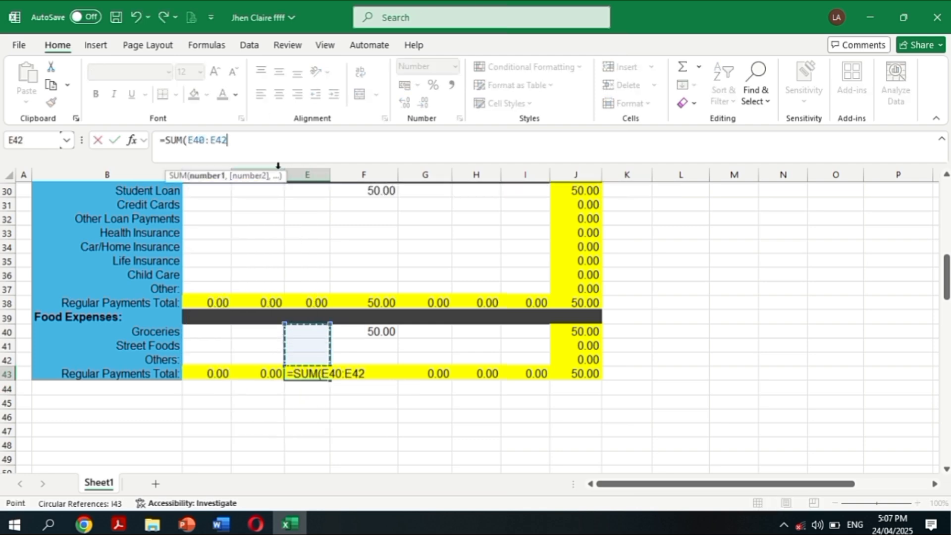
{"action": "key", "text": "Return"}
Correct the total formula in F43 to sum only the range F40:F42
{"action": "key", "text": "Up"}
{"action": "key", "text": "Right"}
{"action": "left_click", "coordinate": [270, 144]}
{"action": "key", "text": "BackSpace"}
{"action": "key", "text": "BackSpace"}
{"action": "key", "text": "BackSpace"}
{"action": "key", "text": "BackSpace"}
{"action": "key", "text": "BackSpace"}
{"action": "key", "text": "BackSpace"}
{"action": "key", "text": "BackSpace"}
{"action": "key", "text": "BackSpace"}
{"action": "left_click_drag", "start_coordinate": [362, 360], "coordinate": [362, 333]}
{"action": "key", "text": "Return"}
Correct the total formula in G43 to sum only the range G40:G42
{"action": "key", "text": "Up"}
{"action": "key", "text": "Right"}
{"action": "left_click", "coordinate": [271, 145]}
{"action": "key", "text": "BackSpace"}
{"action": "key", "text": "BackSpace"}
{"action": "key", "text": "BackSpace"}
{"action": "key", "text": "BackSpace"}
{"action": "key", "text": "BackSpace"}
{"action": "key", "text": "BackSpace"}
{"action": "key", "text": "BackSpace"}
{"action": "key", "text": "BackSpace"}
{"action": "left_click_drag", "start_coordinate": [421, 359], "coordinate": [421, 332]}
{"action": "key", "text": "Return"}
Correct the total formulas in H43 and I43 to sum only rows 40 to 42 of their own columns
{"action": "key", "text": "Up"}
{"action": "key", "text": "Right"}
{"action": "left_click", "coordinate": [297, 148]}
{"action": "key", "text": "BackSpace"}
{"action": "key", "text": "BackSpace"}
{"action": "key", "text": "BackSpace"}
{"action": "key", "text": "BackSpace"}
{"action": "key", "text": "BackSpace"}
{"action": "key", "text": "BackSpace"}
{"action": "key", "text": "BackSpace"}
{"action": "key", "text": "BackSpace"}
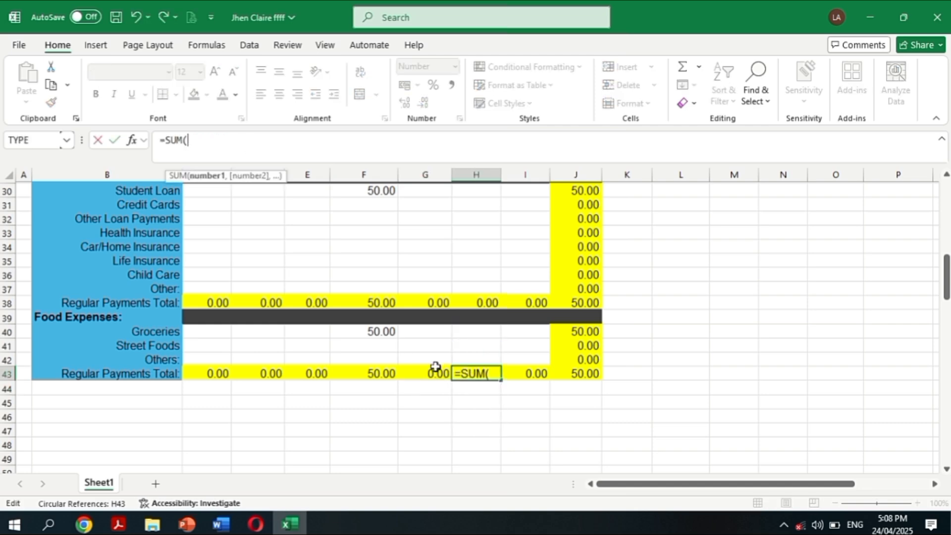
{"action": "key", "text": "BackSpace"}
{"action": "key", "text": "BackSpace"}
{"action": "key", "text": "BackSpace"}
{"action": "key", "text": "BackSpace"}
{"action": "key", "text": "BackSpace"}
{"action": "key", "text": "BackSpace"}
{"action": "key", "text": "BackSpace"}
{"action": "key", "text": "BackSpace"}
{"action": "left_click_drag", "start_coordinate": [526, 360], "coordinate": [525, 332]}
{"action": "key", "text": "Return"}
Clear the leftover copied amount from the Groceries row in F40
{"action": "left_click", "coordinate": [364, 332]}
{"action": "key", "text": "Delete"}
{"action": "left_click", "coordinate": [307, 345]}
Enter 300 as the Groceries amount in C40
{"action": "left_click", "coordinate": [214, 332]}
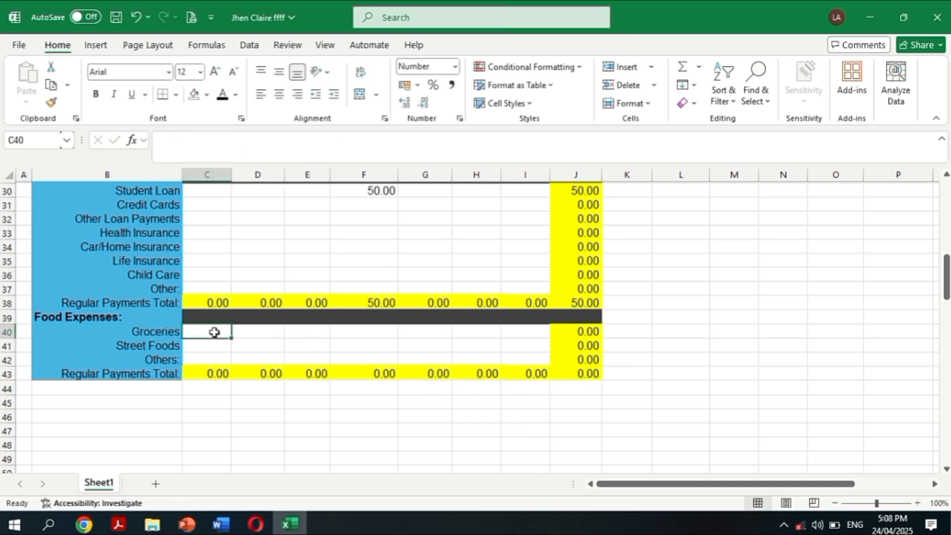
{"action": "type", "text": "300"}
{"action": "scroll", "coordinate": [218, 329], "scroll_direction": "up", "scroll_amount": 4}
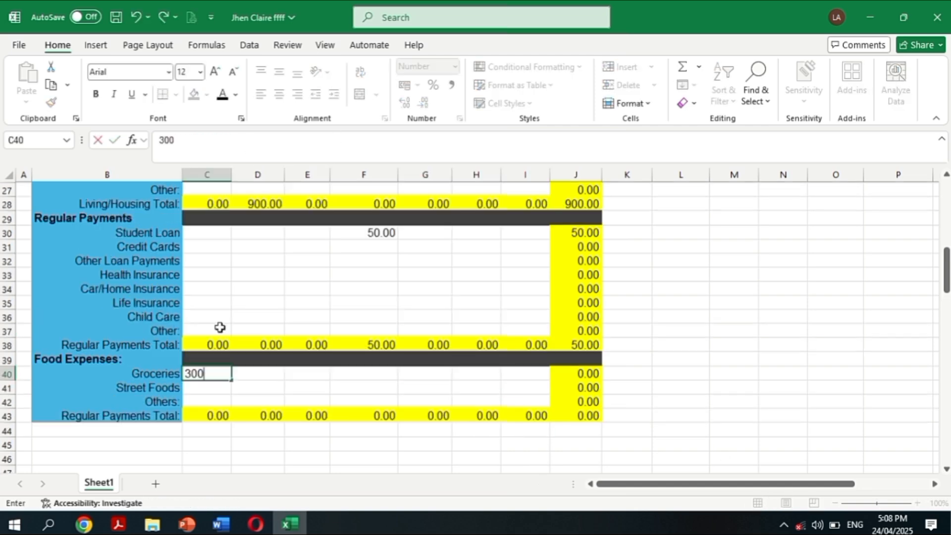
{"action": "scroll", "coordinate": [225, 248], "scroll_direction": "down", "scroll_amount": 3}
{"action": "key", "text": "Return"}
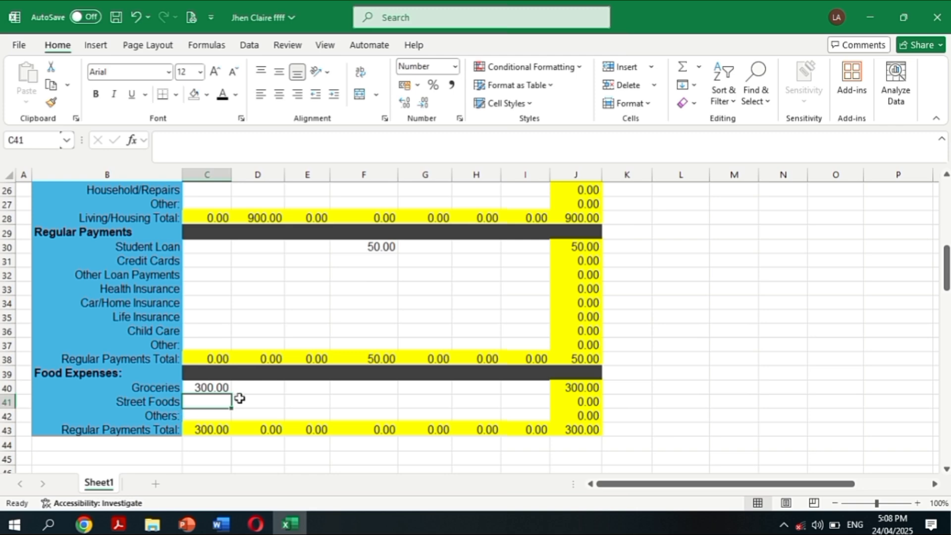
Enter the Street Foods amounts: 50 in F41 and 20 in I41
{"action": "left_click", "coordinate": [343, 403]}
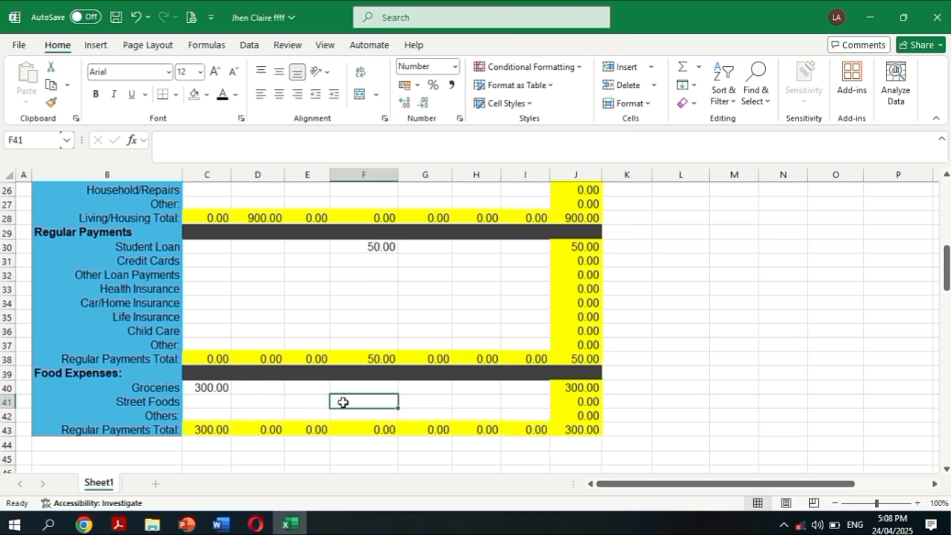
{"action": "type", "text": "50"}
{"action": "key", "text": "Return"}
{"action": "left_click", "coordinate": [443, 417]}
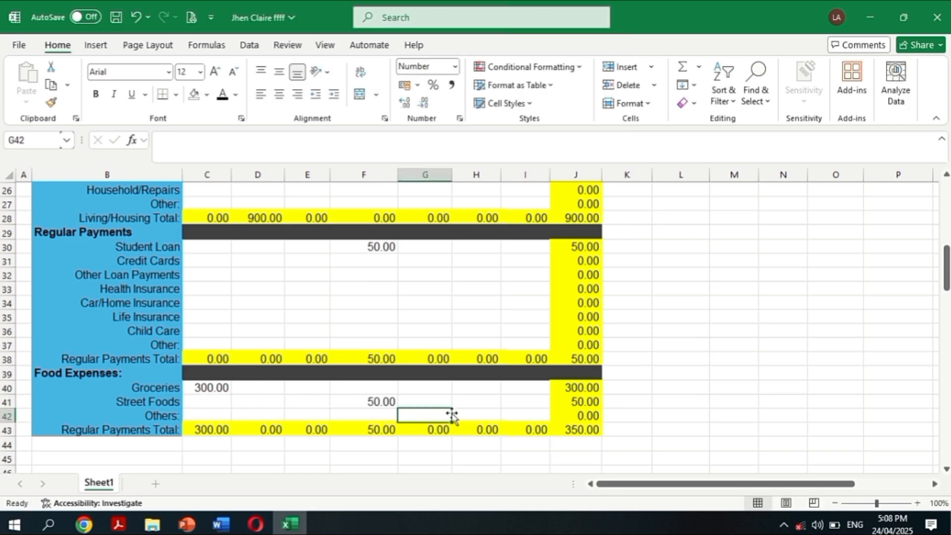
{"action": "left_click", "coordinate": [540, 395]}
{"action": "type", "text": "20"}
{"action": "key", "text": "Return"}
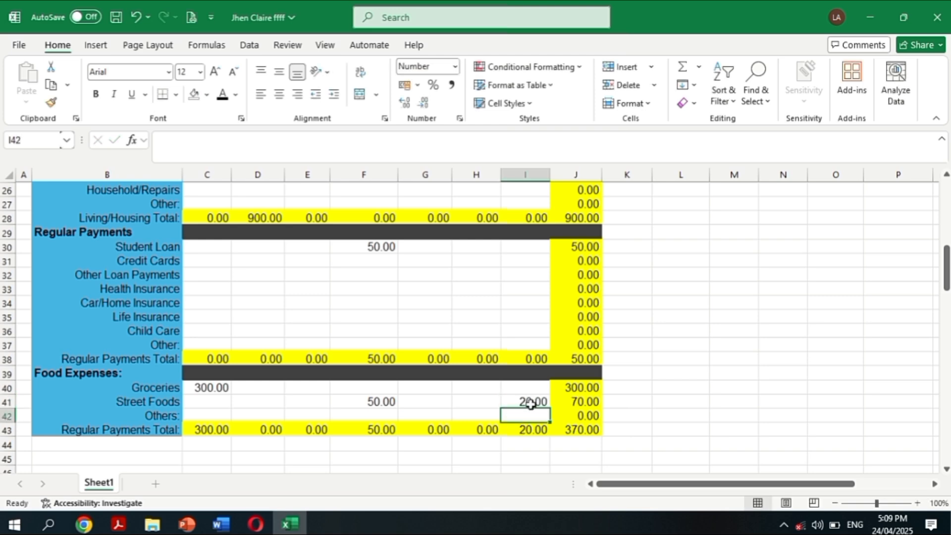
Relabel the Food Expenses total row in B43 as Food Expenses Total:
{"action": "scroll", "coordinate": [422, 402], "scroll_direction": "down", "scroll_amount": 1}
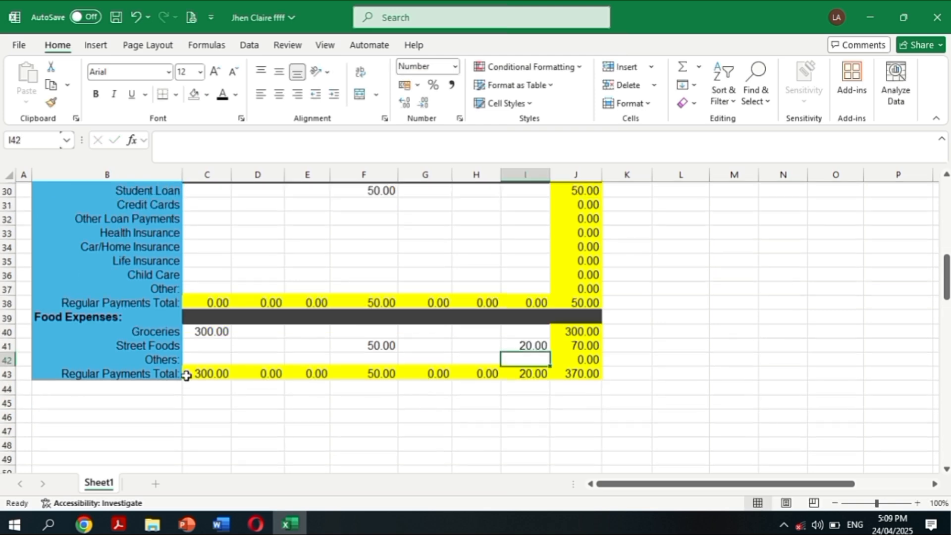
{"action": "scroll", "coordinate": [186, 376], "scroll_direction": "up", "scroll_amount": 2}
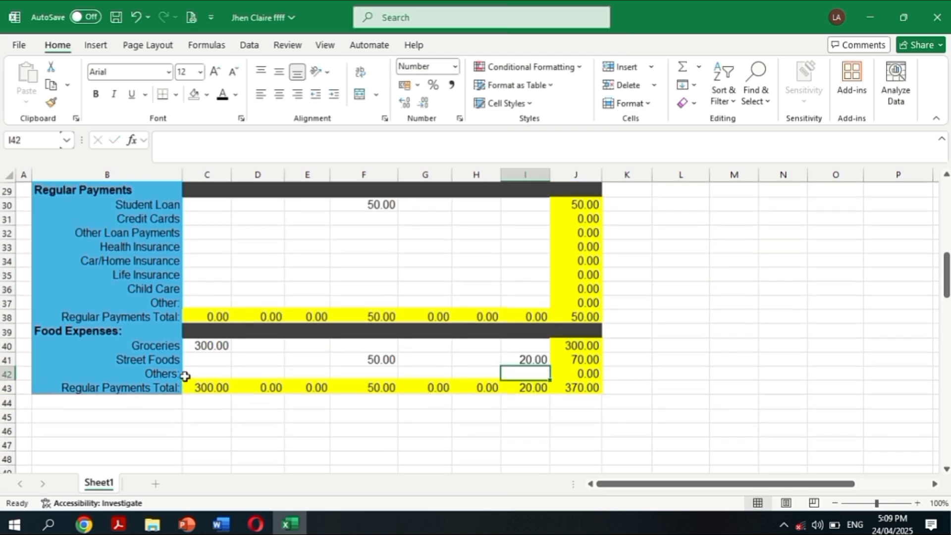
{"action": "left_click", "coordinate": [85, 246]}
{"action": "scroll", "coordinate": [136, 329], "scroll_direction": "down", "scroll_amount": 1}
{"action": "left_click", "coordinate": [106, 386]}
{"action": "type", "text": "Food Expenses Total:"}
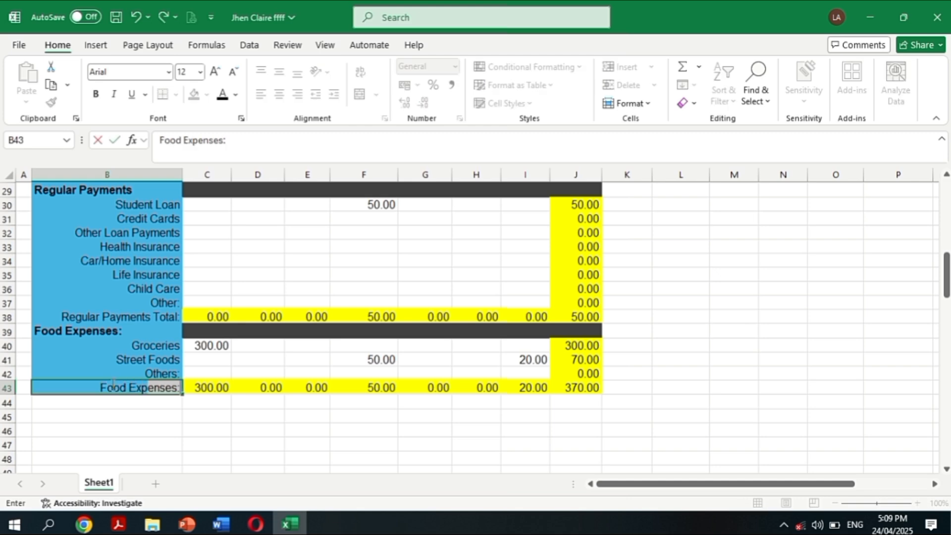
Copy the Regular Payments block B29:J38 and paste it at B44, directly below the Food Expenses total row
{"action": "left_click", "coordinate": [107, 191]}
{"action": "left_click_drag", "start_coordinate": [107, 191], "coordinate": [418, 283]}
{"action": "key", "text": "ctrl+c"}
{"action": "left_click", "coordinate": [129, 401]}
{"action": "key", "text": "ctrl+v"}
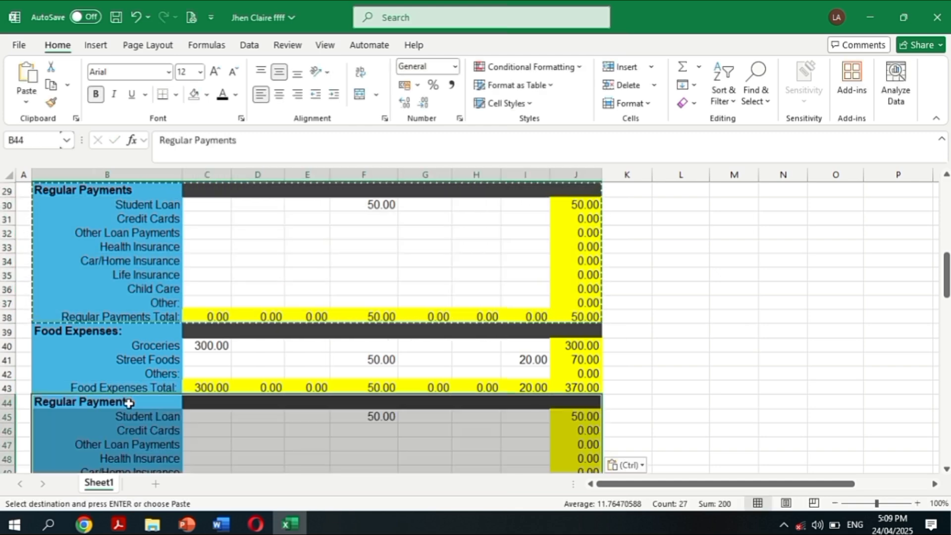
{"action": "scroll", "coordinate": [208, 393], "scroll_direction": "down", "scroll_amount": 2}
Label B44:B51 as Personal Expenses:, Personal Care, Hair/Nail Care, Clothing/Shoes, Doctors,Dentist, etc., Prescriptions, Laundry/Dry Clean and Recreation/Travel
{"action": "type", "text": "Personal Expenses: Personal Care Hair/Nail Care Clothing/Shoes Doctors,Dentist, etc. Prescriptions Laundry/Dry Clean Recreation/Travel"}
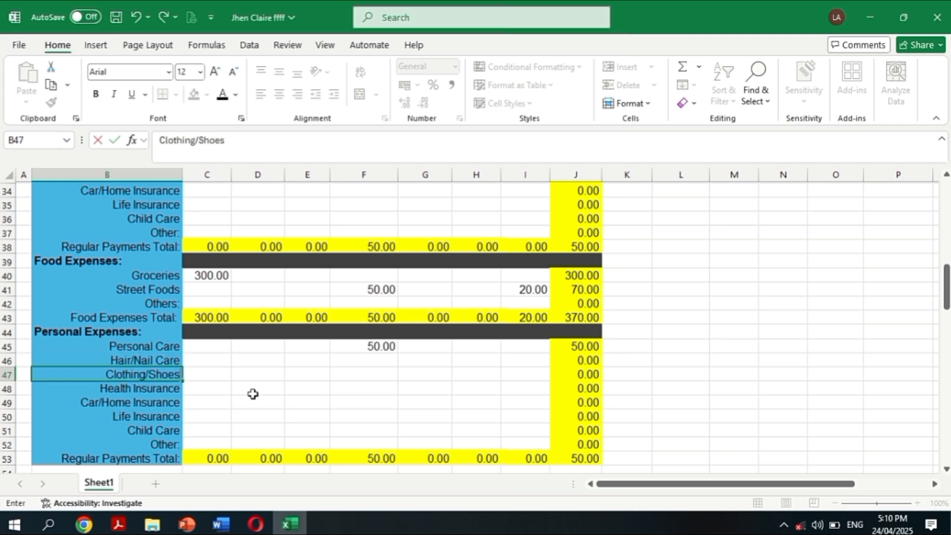
{"action": "scroll", "coordinate": [245, 397], "scroll_direction": "down", "scroll_amount": 1}
Label the total row in B53 as Personal Expenses: and enter 150 for Personal Care in I45
{"action": "type", "text": "Personal Expenses:"}
{"action": "left_click", "coordinate": [308, 374]}
{"action": "type", "text": "150"}
Copy the Personal Expenses block B44:J53 and paste it at B54, directly below its total row
{"action": "left_click_drag", "start_coordinate": [107, 276], "coordinate": [574, 402]}
{"action": "key", "text": "ctrl+c"}
{"action": "left_click", "coordinate": [129, 416]}
{"action": "key", "text": "ctrl+v"}
{"action": "scroll", "coordinate": [178, 367], "scroll_direction": "down", "scroll_amount": 1}
Head the new block in B54 as Transportation: and label its first row Gas/Auto Expenses
{"action": "left_click", "coordinate": [165, 332]}
{"action": "type", "text": "Transportation:"}
{"action": "key", "text": "Return"}
{"action": "type", "text": "Gas/Auto Expenses"}
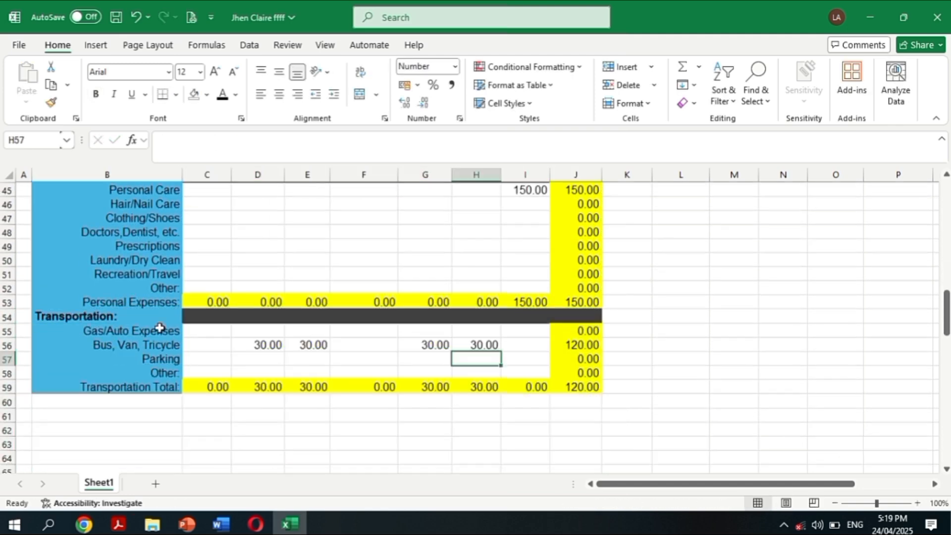
Copy the Transportation block B54:J59 and paste it at B60, directly below the Transportation total row
{"action": "left_click_drag", "start_coordinate": [154, 318], "coordinate": [574, 387]}
{"action": "key", "text": "ctrl+c"}
{"action": "left_click", "coordinate": [127, 403]}
{"action": "key", "text": "ctrl+v"}
{"action": "scroll", "coordinate": [167, 354], "scroll_direction": "down", "scroll_amount": 1}
Head the new block in B60 as Miscellaneous: and label its rows Church, Gifts/Charety and Savings
{"action": "type", "text": "Miscellaneous"}
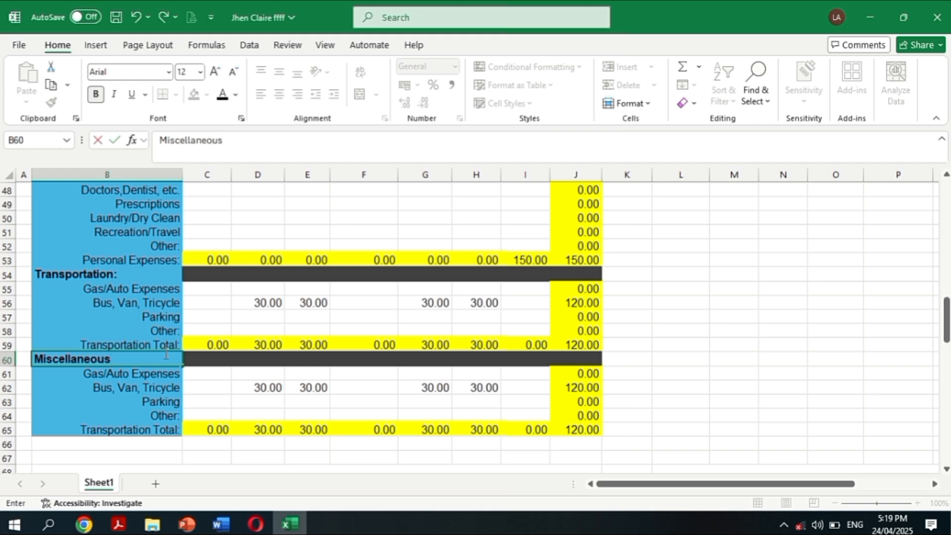
{"action": "type", "text": ":"}
{"action": "key", "text": "Return"}
{"action": "type", "text": "Church"}
{"action": "key", "text": "Return"}
{"action": "type", "text": "Gifts/Charity"}
{"action": "key", "text": "Return"}
{"action": "type", "text": "Savings"}
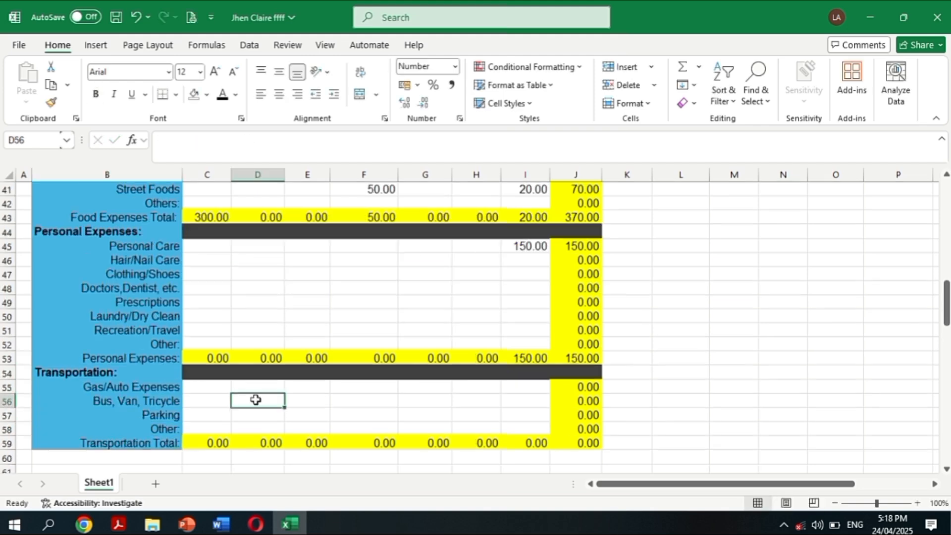
Enter 30 for Bus, Van, Tricycle in both D56 and E56
{"action": "type", "text": "30"}
{"action": "key", "text": "Return"}
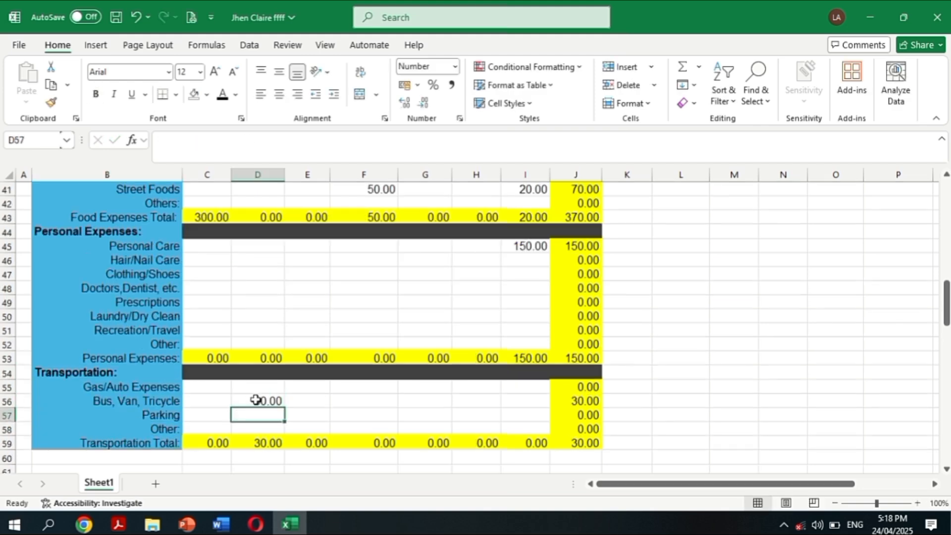
{"action": "left_click", "coordinate": [307, 400]}
{"action": "type", "text": "30"}
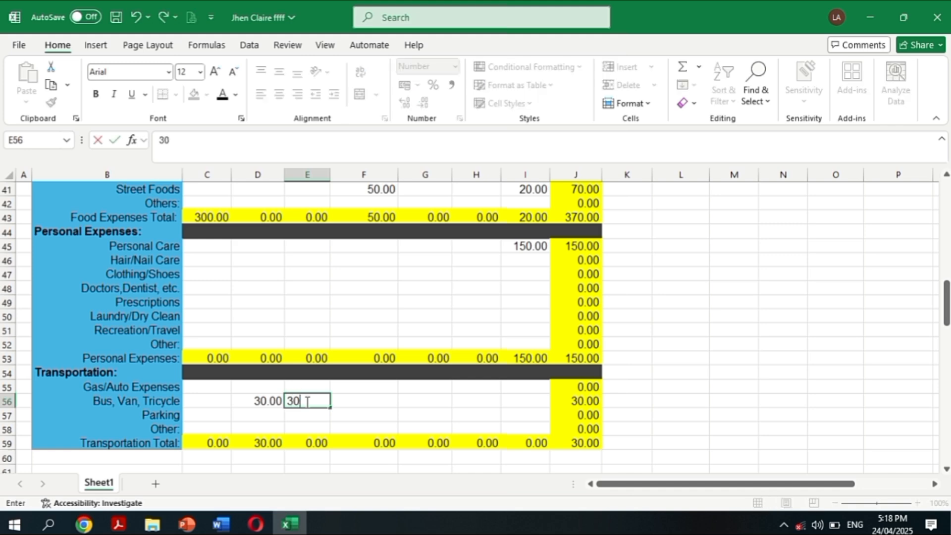
{"action": "key", "text": "Tab"}
{"action": "key", "text": "Tab"}
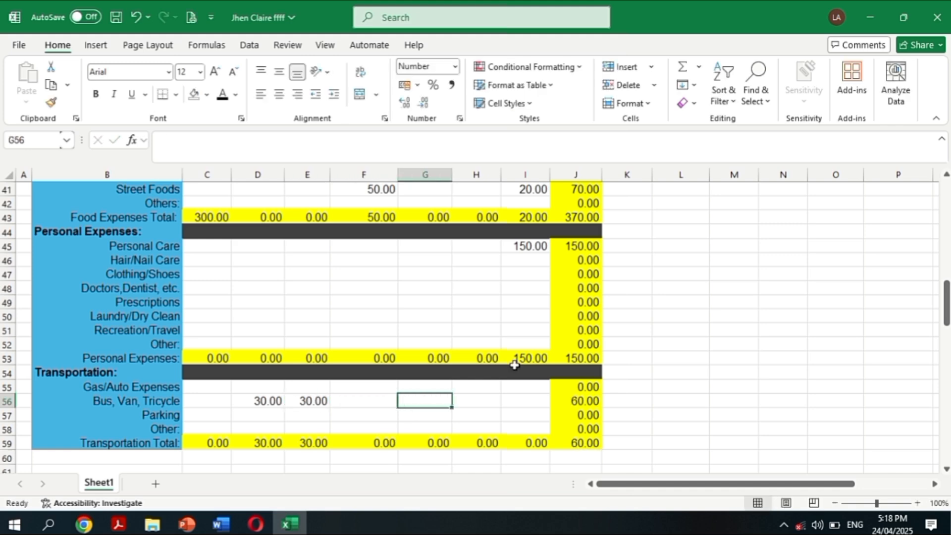
Enter 30 for Bus, Van, Tricycle in both G56 and H56
{"action": "type", "text": "3"}
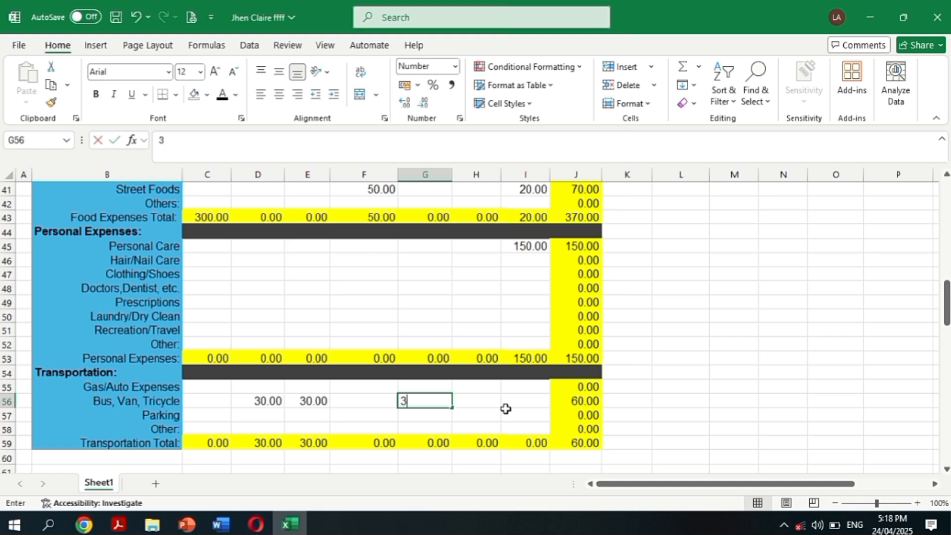
{"action": "type", "text": "0"}
{"action": "key", "text": "Return"}
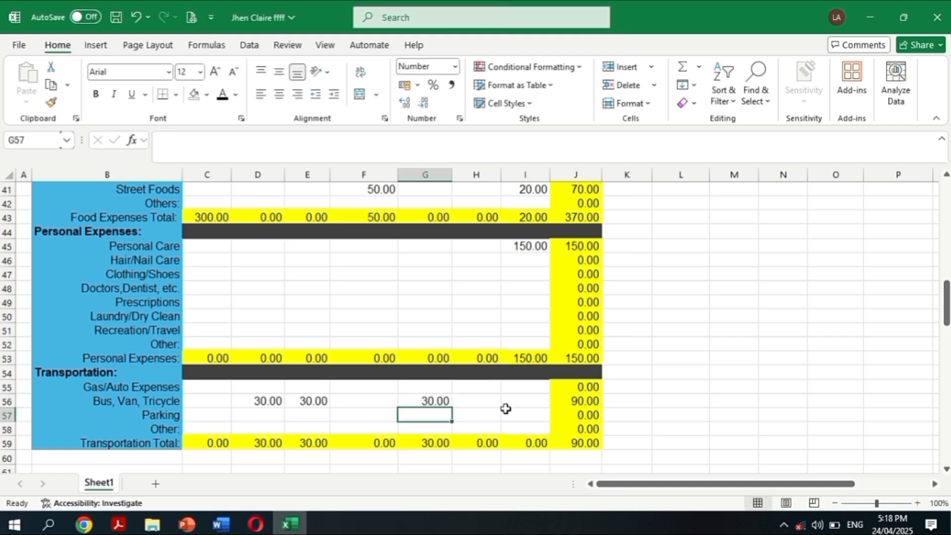
{"action": "left_click", "coordinate": [482, 402]}
{"action": "type", "text": "30"}
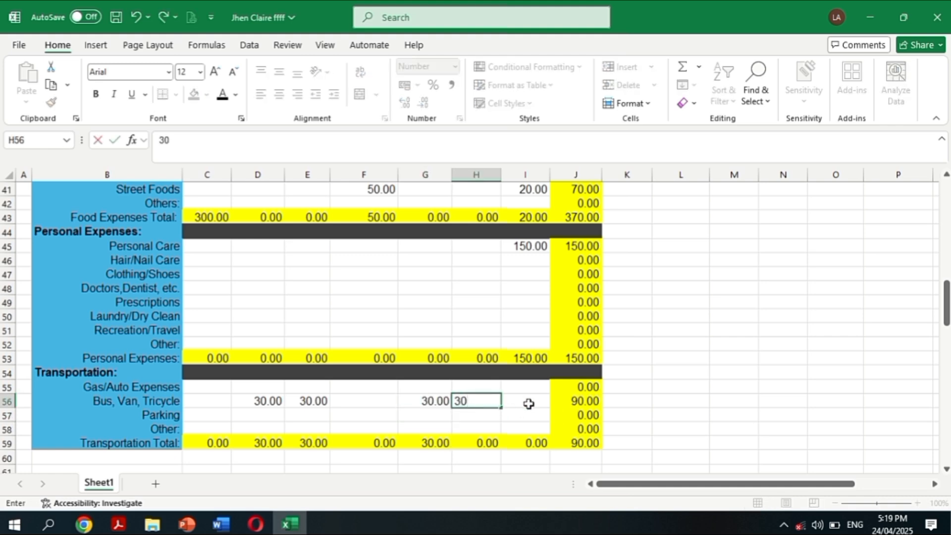
{"action": "key", "text": "Return"}
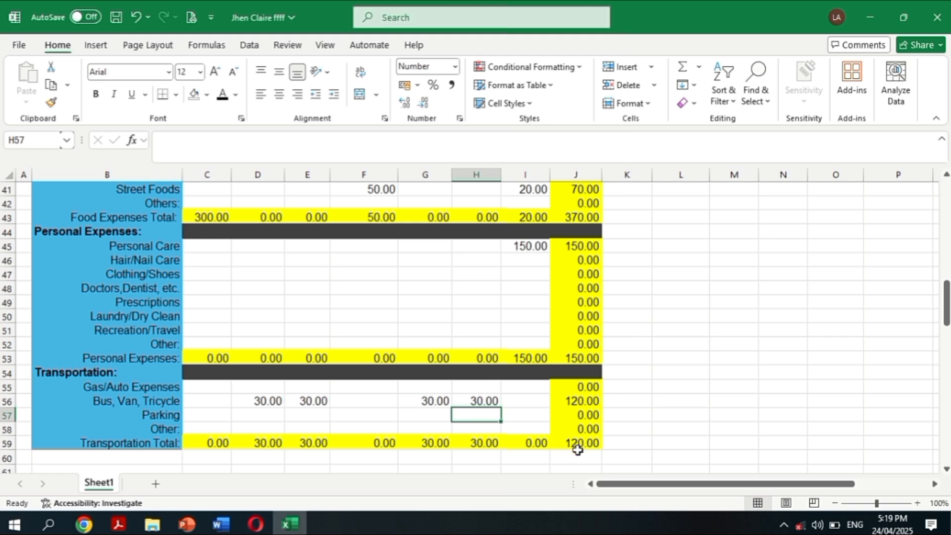
Clear the copied 30.00 amounts from the Gifts/Charety row and enter 20 for Church in C61
{"action": "scroll", "coordinate": [545, 441], "scroll_direction": "down", "scroll_amount": 2}
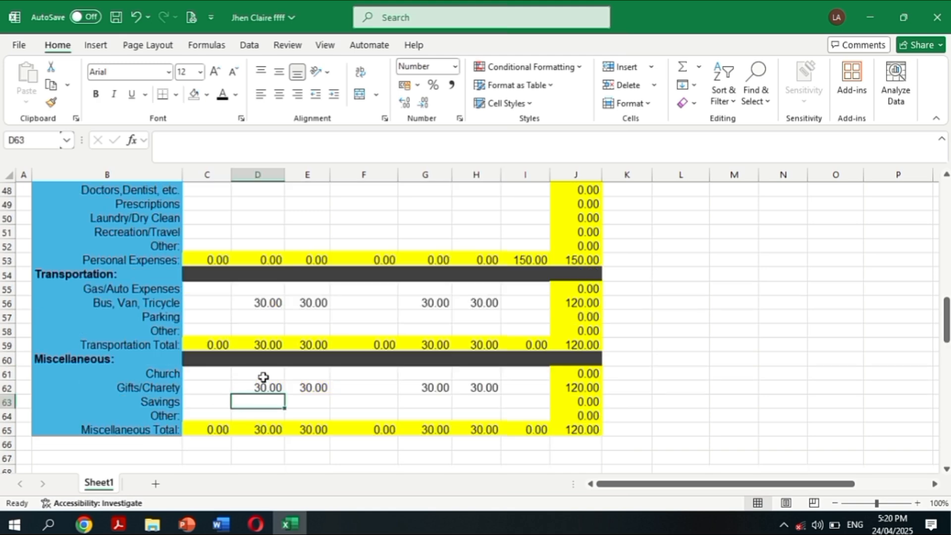
{"action": "left_click", "coordinate": [275, 388]}
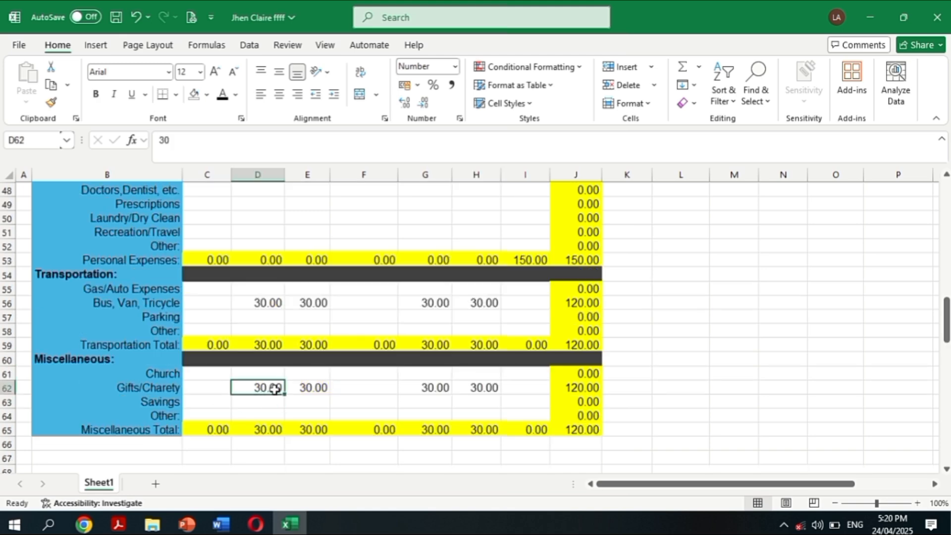
{"action": "key", "text": "BackSpace"}
{"action": "left_click", "coordinate": [311, 387]}
{"action": "key", "text": "BackSpace"}
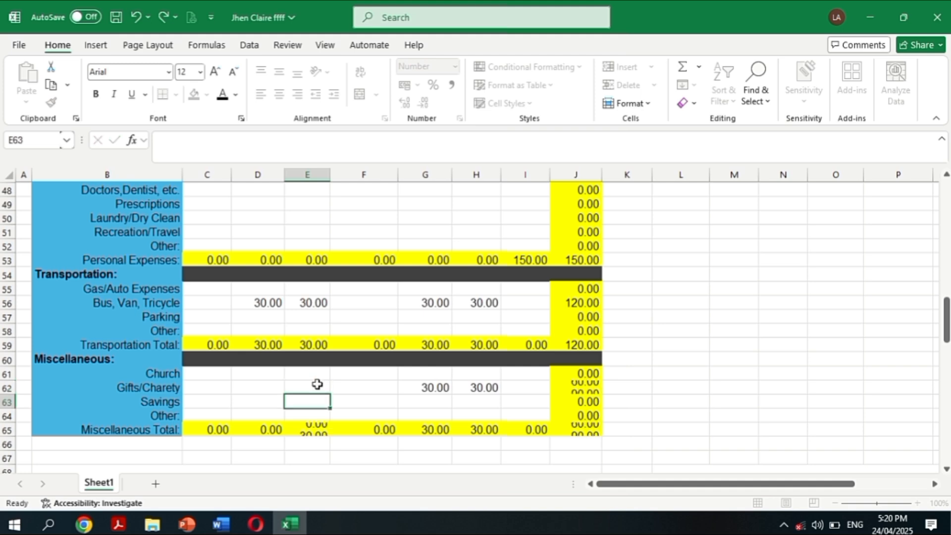
{"action": "left_click", "coordinate": [432, 389]}
{"action": "key", "text": "BackSpace"}
{"action": "left_click", "coordinate": [492, 388]}
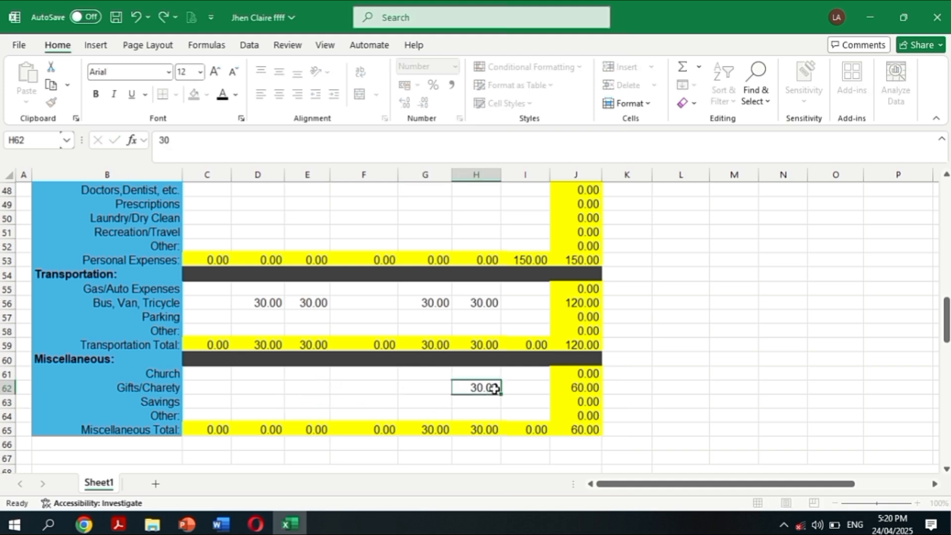
{"action": "key", "text": "BackSpace"}
{"action": "left_click", "coordinate": [214, 374]}
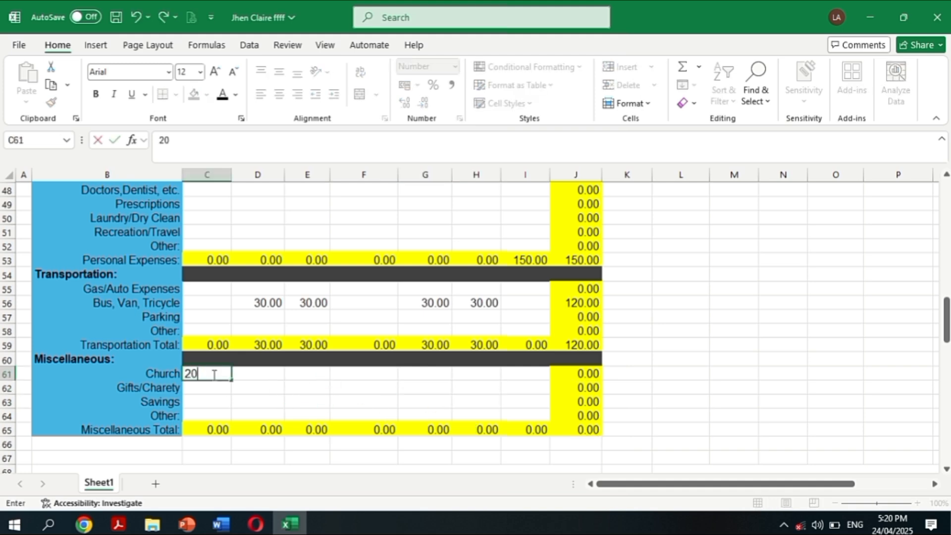
{"action": "key", "text": "Return"}
Enter the label Total Expenses in B66, directly below the Miscellaneous Total row
{"action": "left_click", "coordinate": [138, 447]}
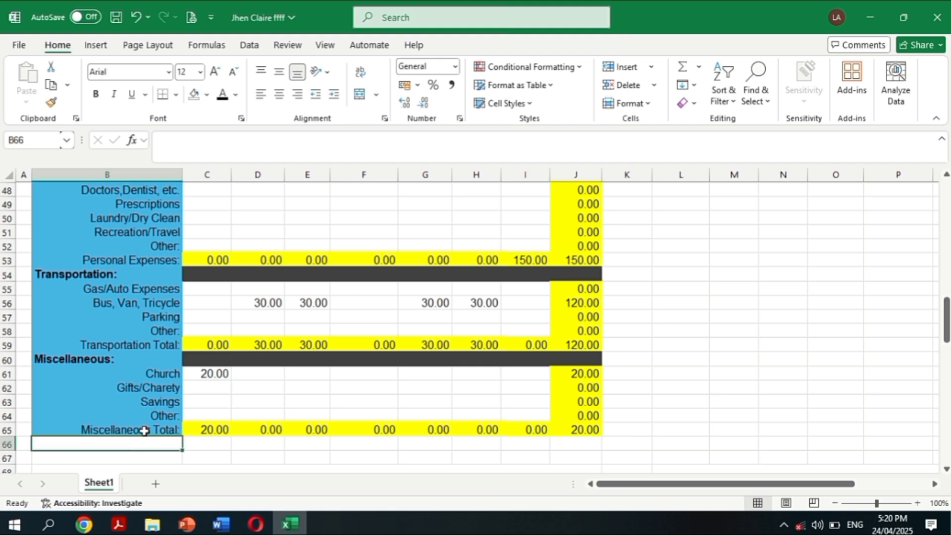
{"action": "scroll", "coordinate": [145, 431], "scroll_direction": "down", "scroll_amount": 1}
{"action": "type", "text": "Total Expenses"}
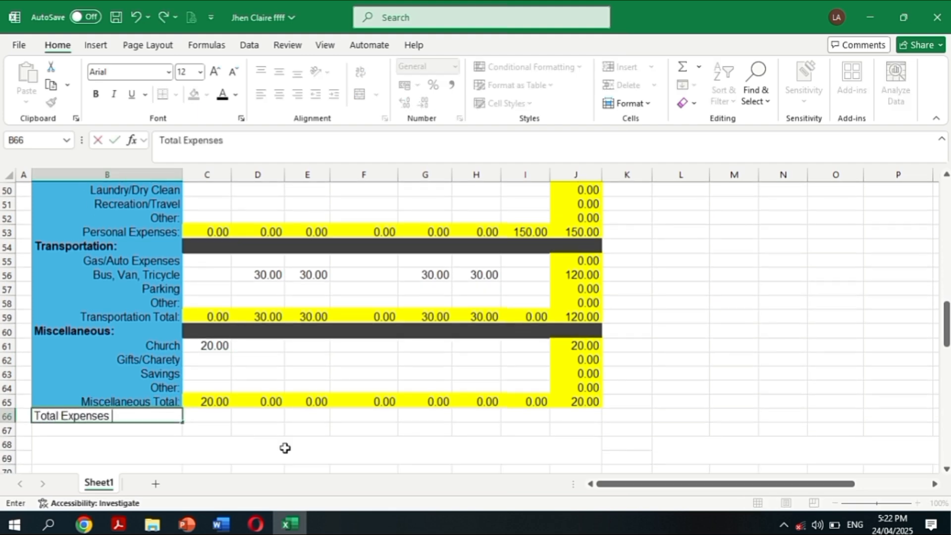
{"action": "key", "text": "Return"}
Fill the Total Expenses label cell B66 blue and the rest of its row, C66:J66, yellow
{"action": "left_click", "coordinate": [211, 419]}
{"action": "left_click", "coordinate": [127, 415]}
{"action": "left_click", "coordinate": [207, 94]}
{"action": "left_click", "coordinate": [333, 224]}
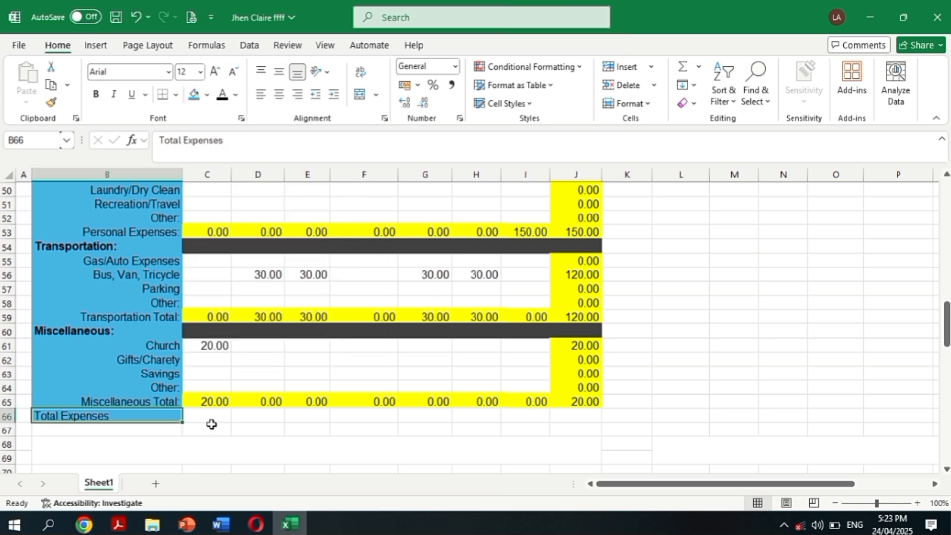
{"action": "left_click_drag", "start_coordinate": [212, 424], "coordinate": [436, 422]}
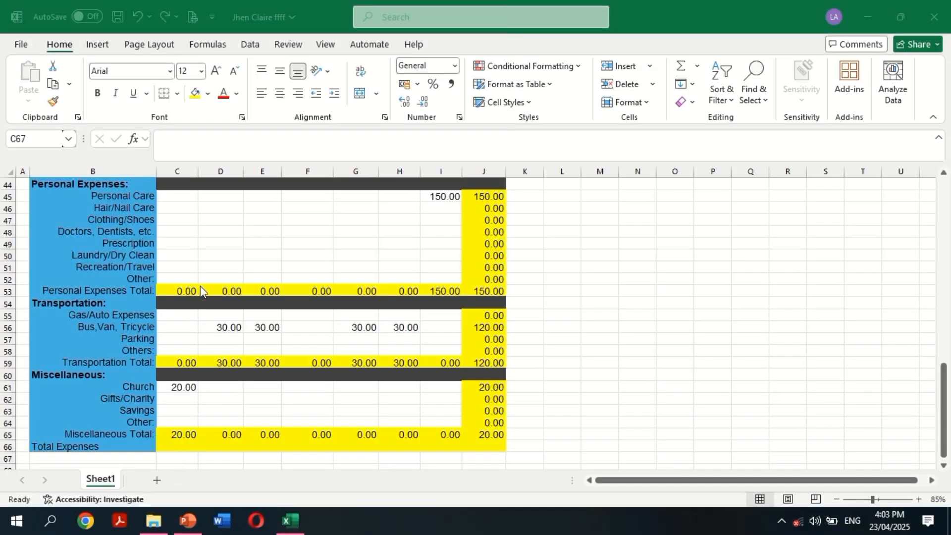
Total Sunday's expenses in C66 with =SUM(C65+(C59+(C53+(C43+(C38+(C28))))))
{"action": "scroll", "coordinate": [190, 414], "scroll_direction": "up", "scroll_amount": 12}
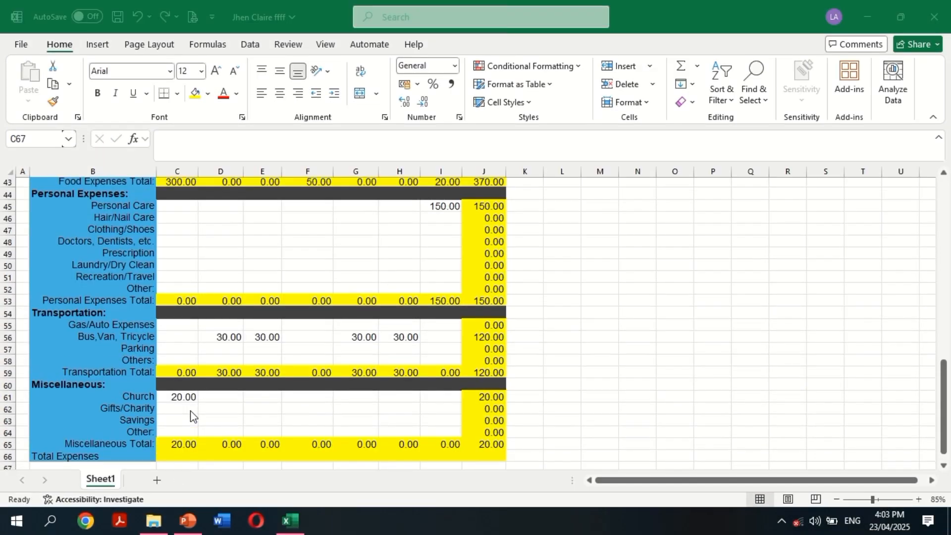
{"action": "scroll", "coordinate": [143, 432], "scroll_direction": "down", "scroll_amount": 14}
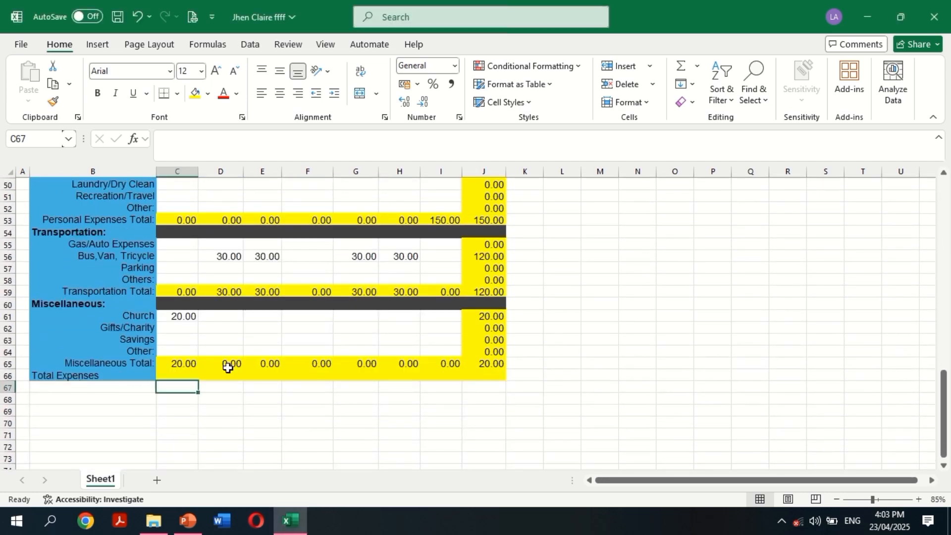
{"action": "left_click", "coordinate": [180, 374]}
{"action": "left_click", "coordinate": [222, 152]}
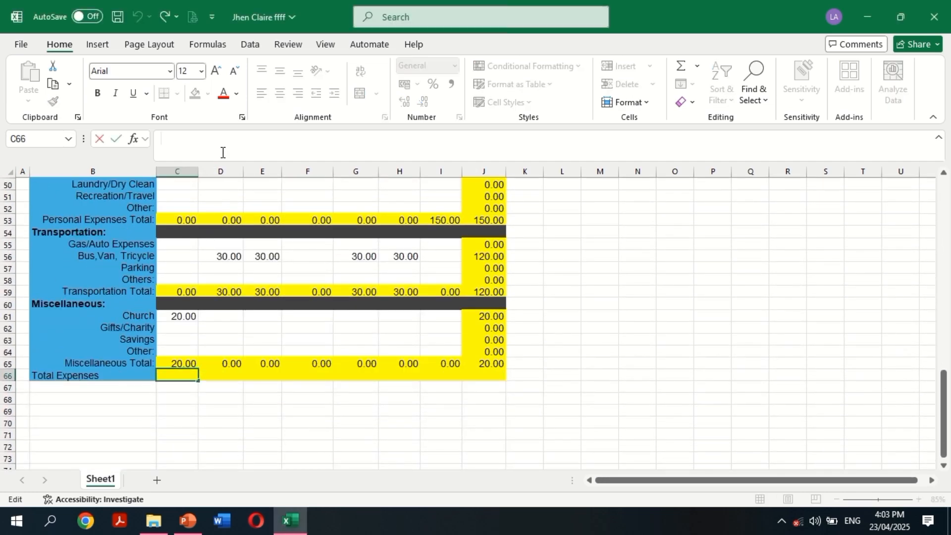
{"action": "type", "text": "=SUM("}
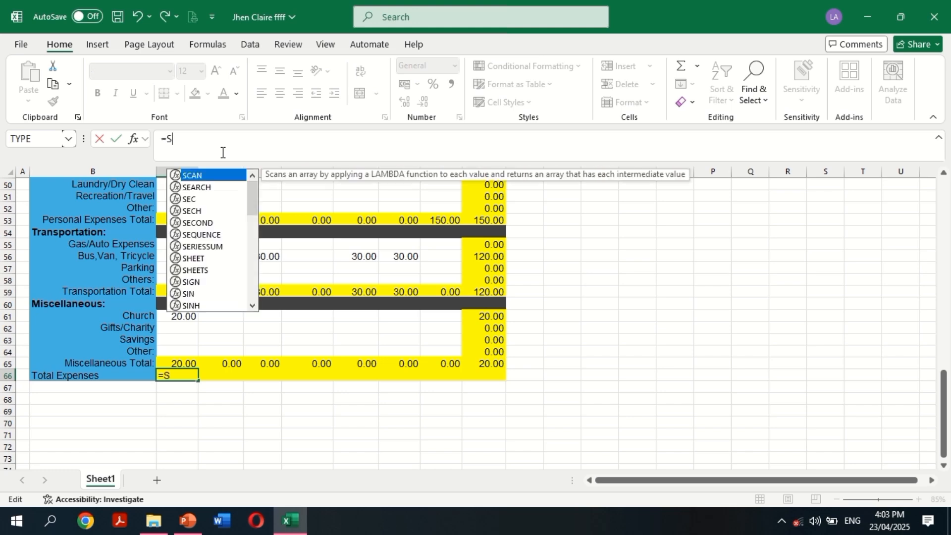
{"action": "left_click", "coordinate": [178, 364]}
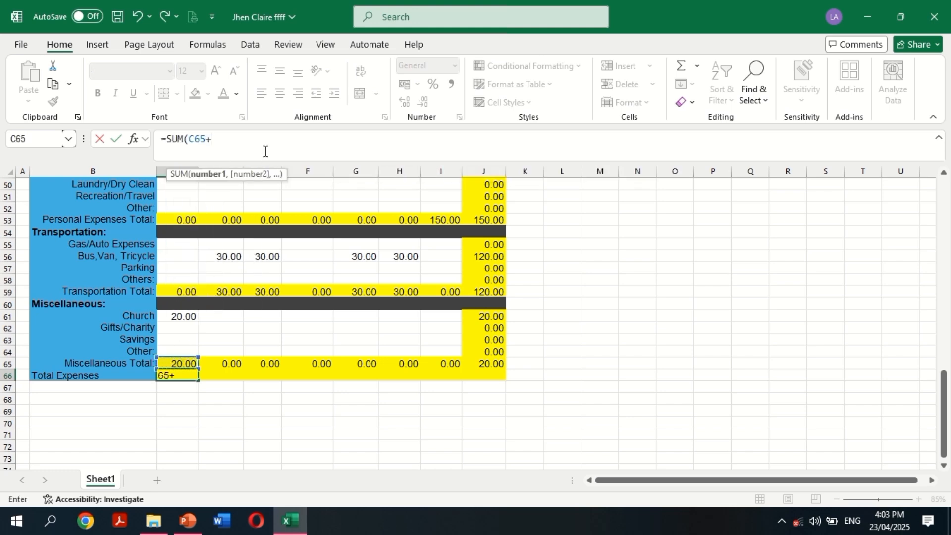
{"action": "left_click", "coordinate": [183, 293]}
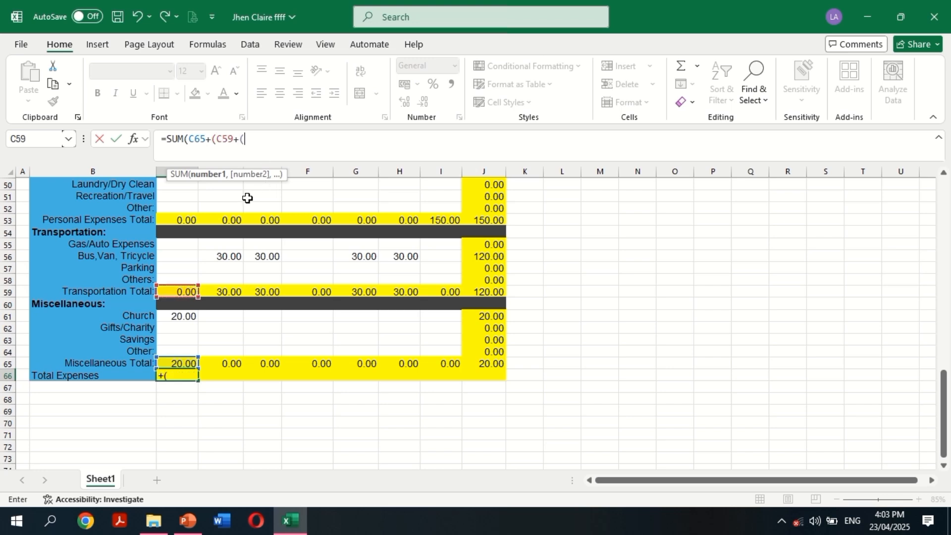
{"action": "scroll", "coordinate": [248, 197], "scroll_direction": "up", "scroll_amount": 2}
{"action": "left_click", "coordinate": [178, 291]}
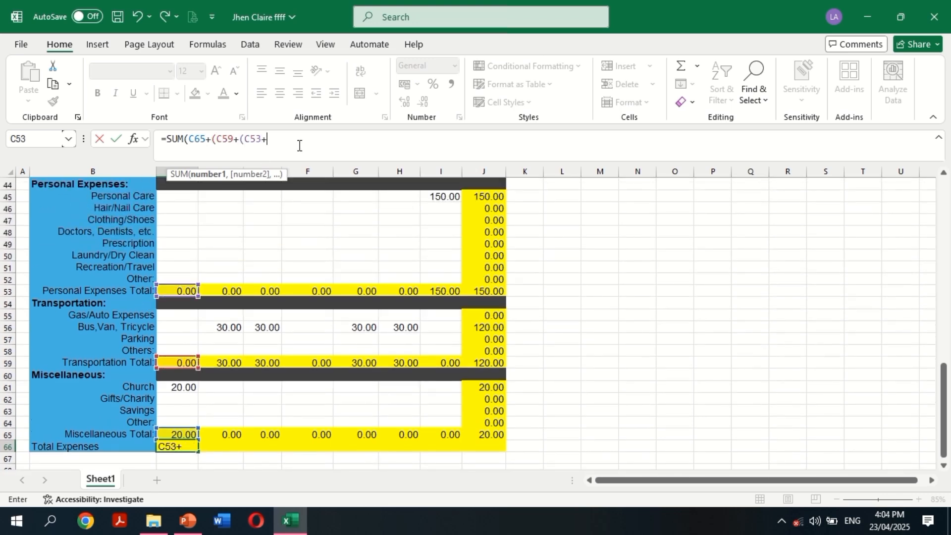
{"action": "scroll", "coordinate": [291, 253], "scroll_direction": "up", "scroll_amount": 3}
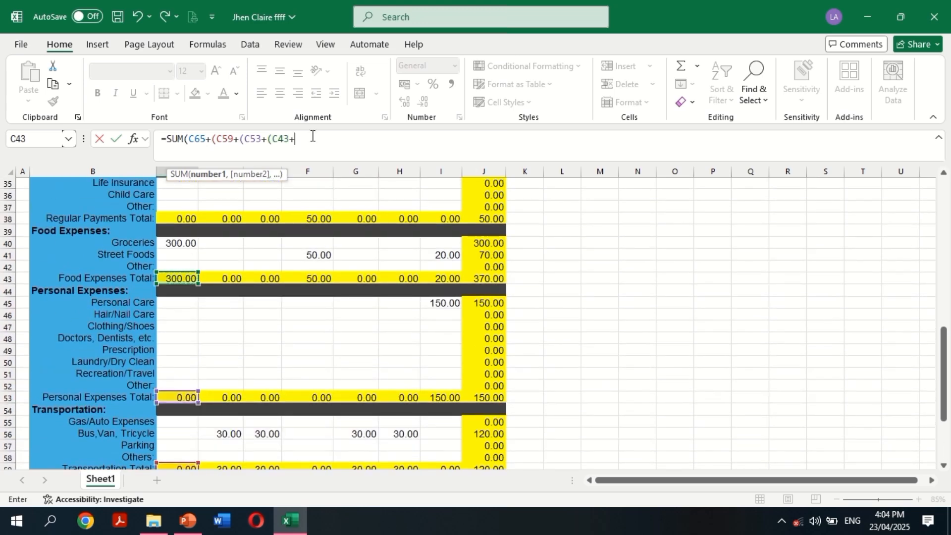
{"action": "scroll", "coordinate": [249, 270], "scroll_direction": "up", "scroll_amount": 2}
{"action": "left_click", "coordinate": [186, 291]}
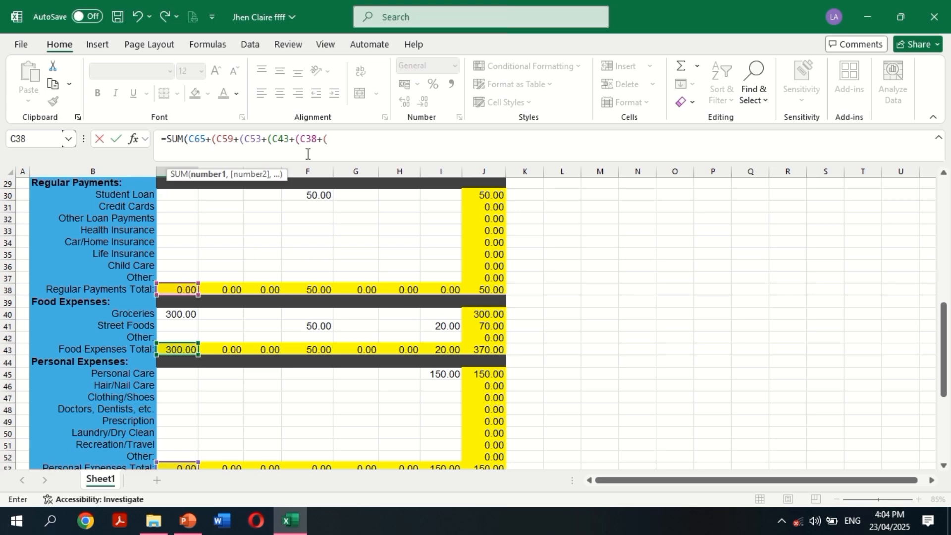
{"action": "scroll", "coordinate": [253, 255], "scroll_direction": "up", "scroll_amount": 4}
{"action": "left_click", "coordinate": [192, 311]}
{"action": "scroll", "coordinate": [284, 276], "scroll_direction": "up", "scroll_amount": 1}
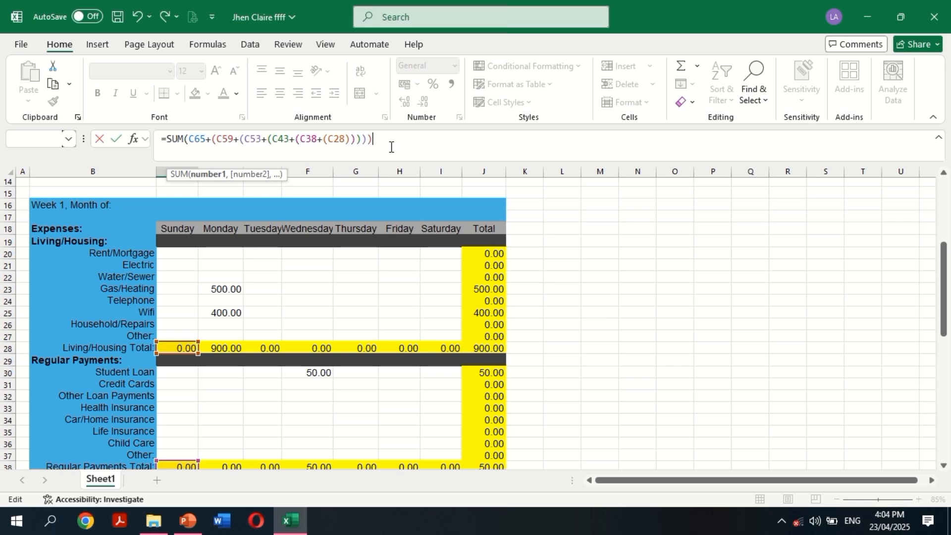
{"action": "type", "text": "))))))"}
{"action": "key", "text": "Return"}
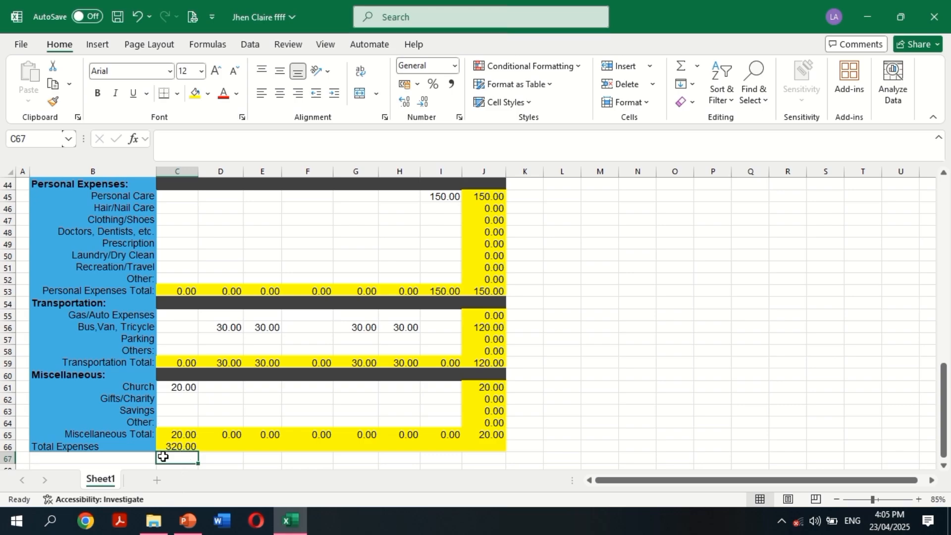
Total Monday's expenses in D66 with a SUM formula adding D65, D59, D53, D43, D38 and D28
{"action": "scroll", "coordinate": [50, 298], "scroll_direction": "up", "scroll_amount": 9}
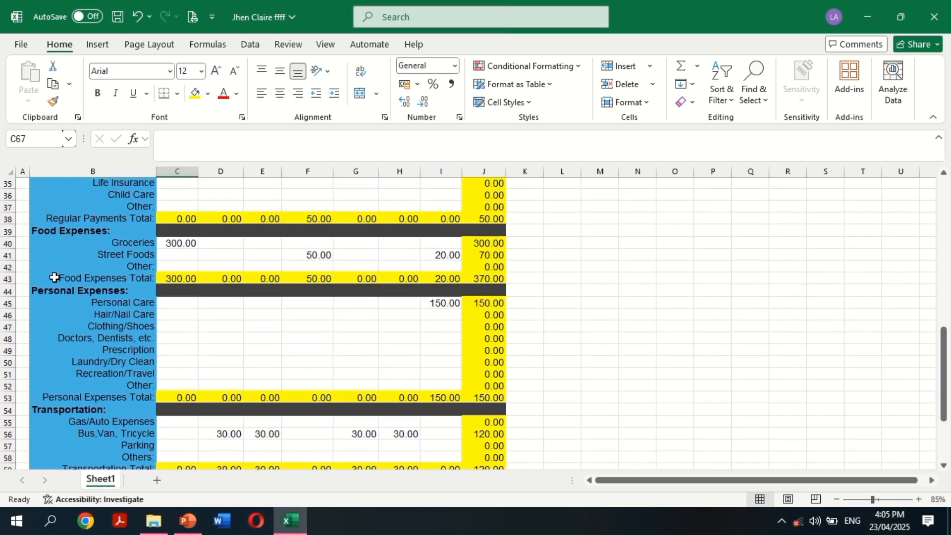
{"action": "scroll", "coordinate": [155, 340], "scroll_direction": "down", "scroll_amount": 10}
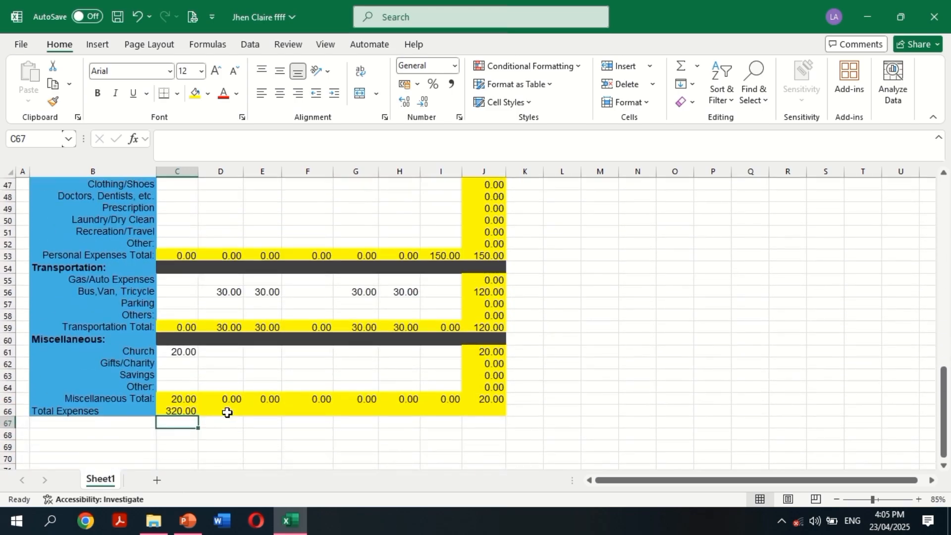
{"action": "left_click", "coordinate": [227, 410]}
{"action": "scroll", "coordinate": [246, 282], "scroll_direction": "up", "scroll_amount": 9}
{"action": "scroll", "coordinate": [237, 355], "scroll_direction": "down", "scroll_amount": 8}
{"action": "scroll", "coordinate": [237, 355], "scroll_direction": "down", "scroll_amount": 2}
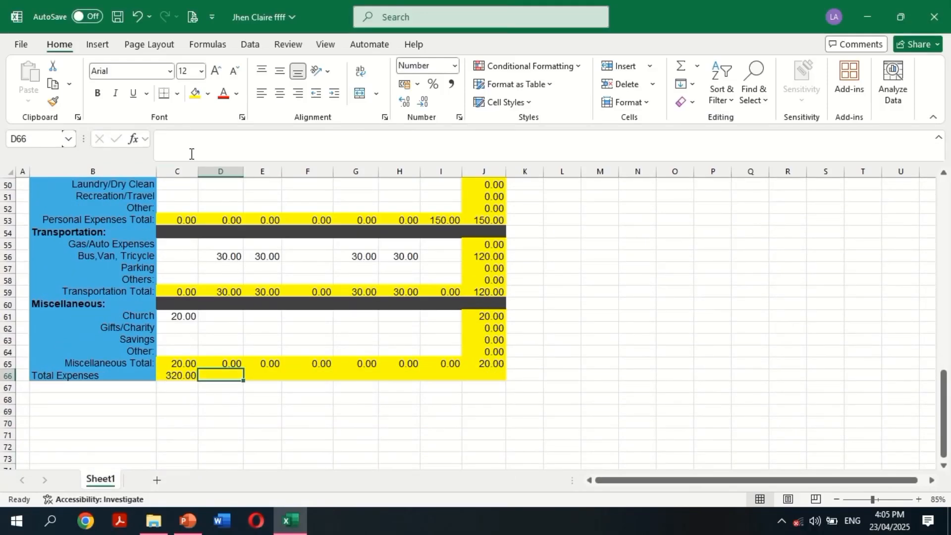
{"action": "left_click", "coordinate": [192, 154]}
{"action": "type", "text": "=SUM("}
{"action": "scroll", "coordinate": [236, 392], "scroll_direction": "up", "scroll_amount": 1}
{"action": "left_click", "coordinate": [237, 399]}
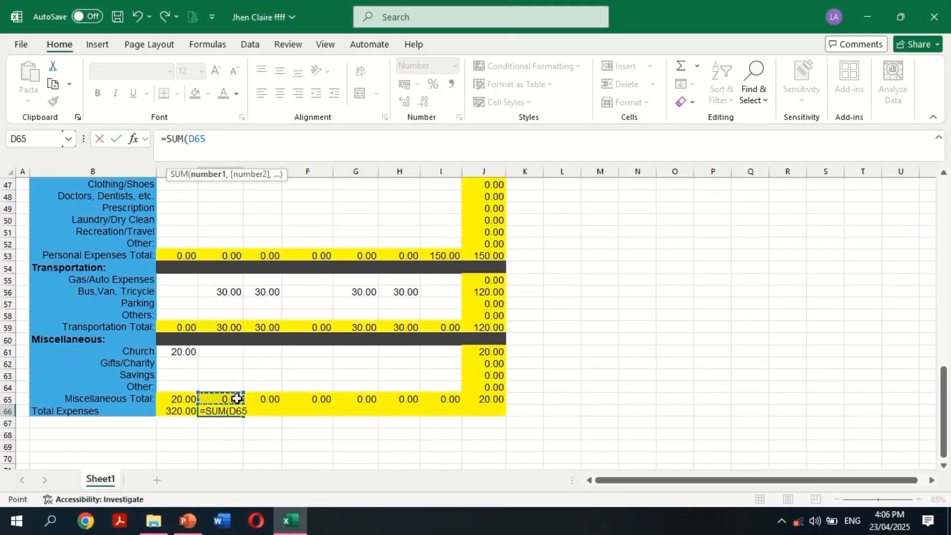
{"action": "type", "text": "+("}
{"action": "left_click", "coordinate": [221, 327]}
{"action": "left_click", "coordinate": [221, 255]}
{"action": "scroll", "coordinate": [236, 291], "scroll_direction": "up", "scroll_amount": 6}
{"action": "left_click", "coordinate": [236, 291]}
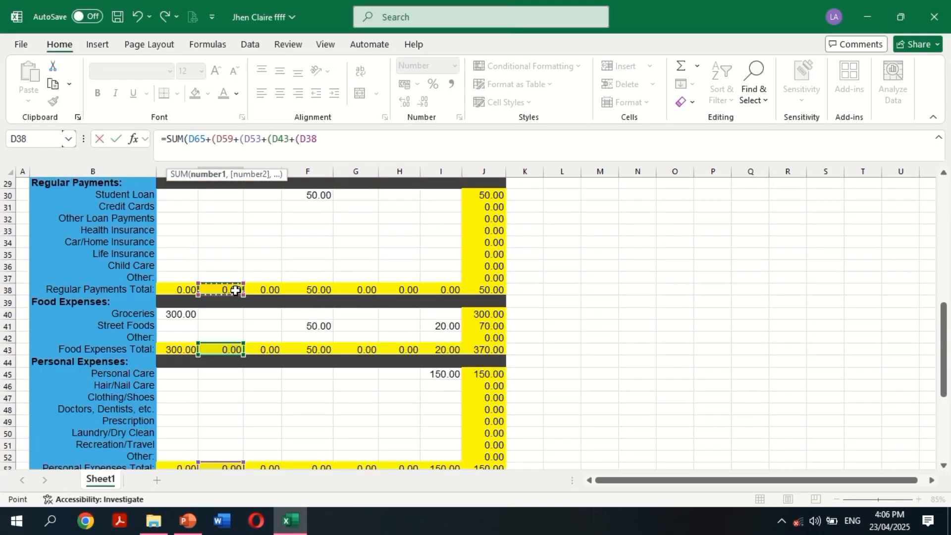
{"action": "left_click", "coordinate": [223, 313]}
{"action": "key", "text": "Return"}
Total Tuesday's expenses in E66 with a SUM formula adding column E's section totals, from E65 up to Living/Housing
{"action": "left_click", "coordinate": [263, 447]}
{"action": "type", "text": "=SUM("}
{"action": "left_click", "coordinate": [262, 434]}
{"action": "type", "text": "+("}
{"action": "left_click", "coordinate": [263, 362]}
{"action": "scroll", "coordinate": [262, 298], "scroll_direction": "up", "scroll_amount": 7}
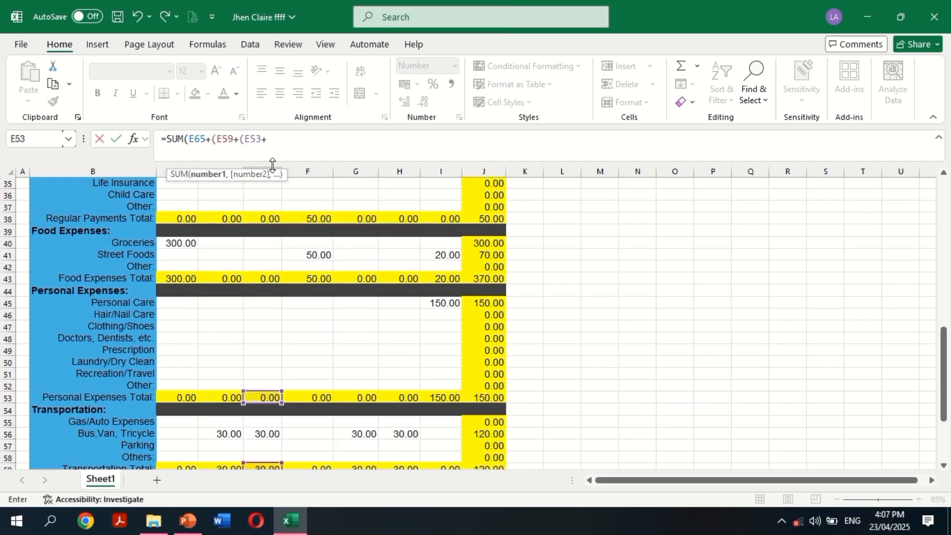
{"action": "left_click", "coordinate": [263, 242]}
{"action": "key", "text": "Return"}
Total Wednesday's expenses in F66 with a SUM formula adding column F's section totals, from F65 up to Living/Housing
{"action": "left_click", "coordinate": [307, 447]}
{"action": "type", "text": "=SUM("}
{"action": "left_click", "coordinate": [307, 434]}
{"action": "type", "text": "("}
{"action": "left_click", "coordinate": [307, 363]}
{"action": "scroll", "coordinate": [307, 291], "scroll_direction": "up", "scroll_amount": 4}
{"action": "left_click", "coordinate": [314, 314]}
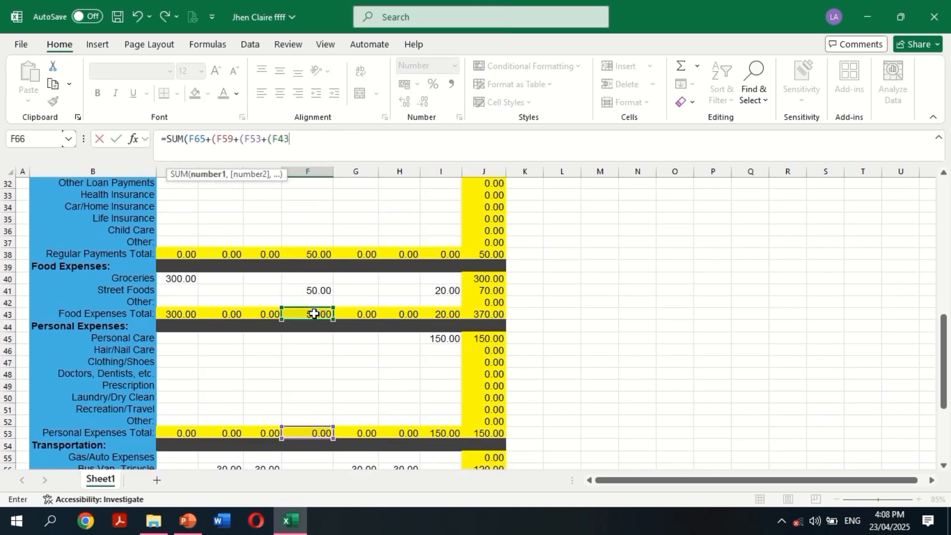
{"action": "left_click", "coordinate": [308, 346]}
{"action": "key", "text": "Return"}
Total Thursday's expenses in G66 with a SUM formula adding G65, G59, G53, G43, G38 and G28
{"action": "left_click", "coordinate": [356, 434]}
{"action": "left_click", "coordinate": [356, 291]}
{"action": "type", "text": "+("}
{"action": "scroll", "coordinate": [356, 291], "scroll_direction": "up", "scroll_amount": 8}
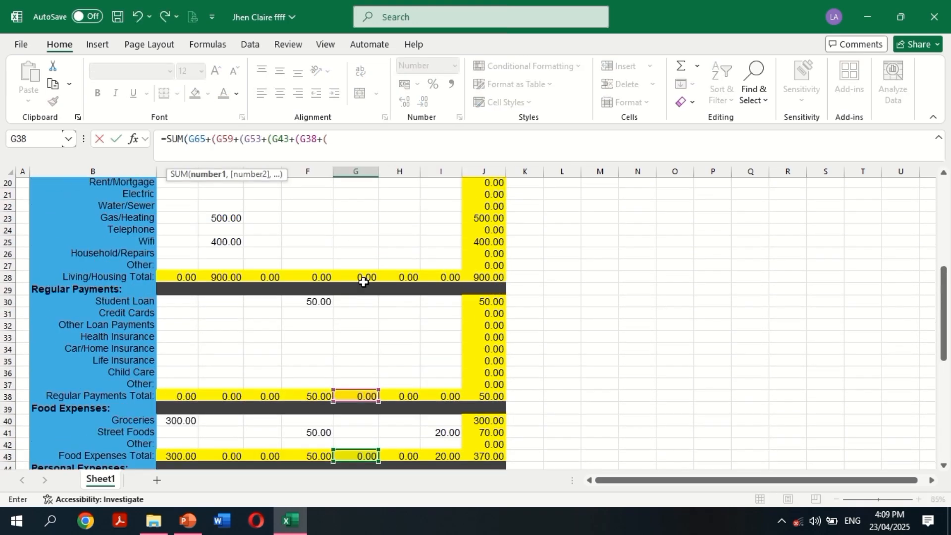
{"action": "left_click", "coordinate": [364, 281]}
{"action": "key", "text": "Return"}
Total Friday's expenses in H66 with a SUM formula adding column H's section totals, from H65 up to Living/Housing
{"action": "left_click", "coordinate": [399, 446]}
{"action": "type", "text": "=SUM("}
{"action": "left_click", "coordinate": [400, 435]}
{"action": "left_click", "coordinate": [403, 364]}
{"action": "left_click", "coordinate": [404, 290]}
{"action": "key", "text": "Return"}
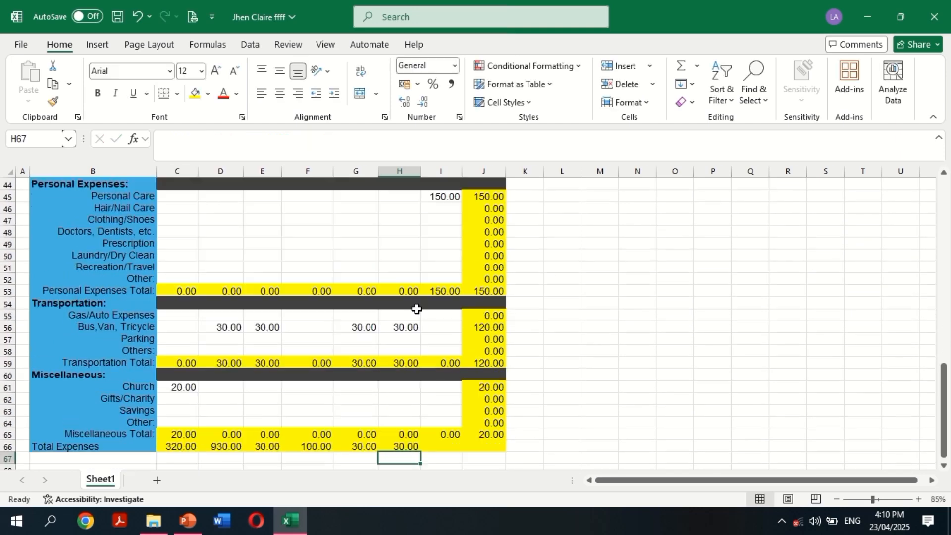
Total Saturday's expenses in I66 with a SUM formula adding column I's section totals, from I65 up to Living/Housing
{"action": "left_click", "coordinate": [442, 447]}
{"action": "type", "text": "=SUM("}
{"action": "left_click", "coordinate": [446, 434]}
{"action": "left_click", "coordinate": [442, 363]}
{"action": "left_click", "coordinate": [441, 314]}
{"action": "left_click", "coordinate": [448, 241]}
{"action": "key", "text": "Return"}
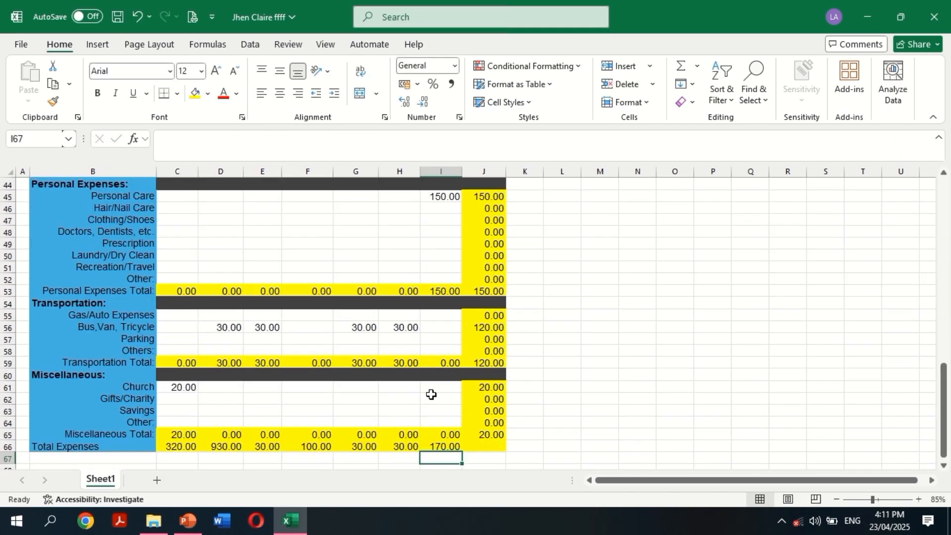
Total the week's expenses in J66 with the formula =SUM(C66:I66)
{"action": "left_click", "coordinate": [484, 449]}
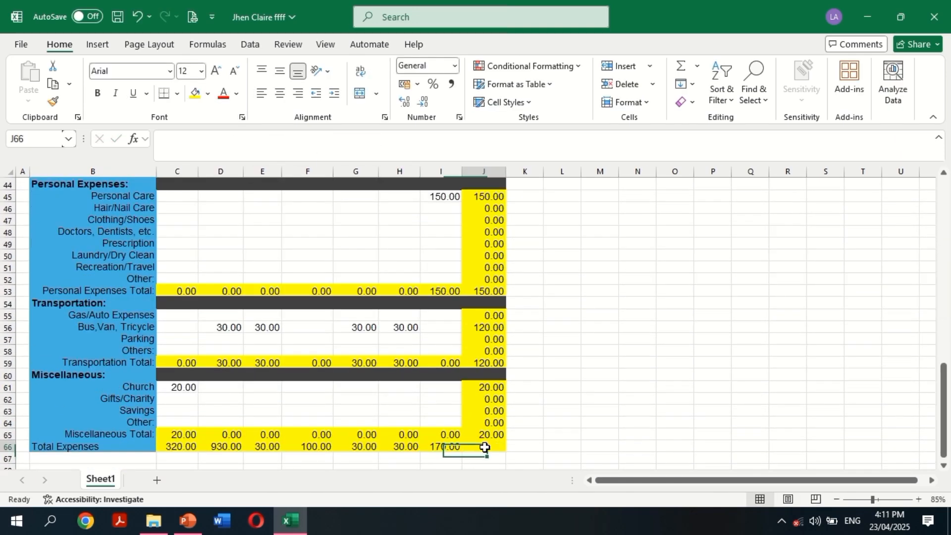
{"action": "left_click", "coordinate": [307, 155]}
{"action": "type", "text": "+"}
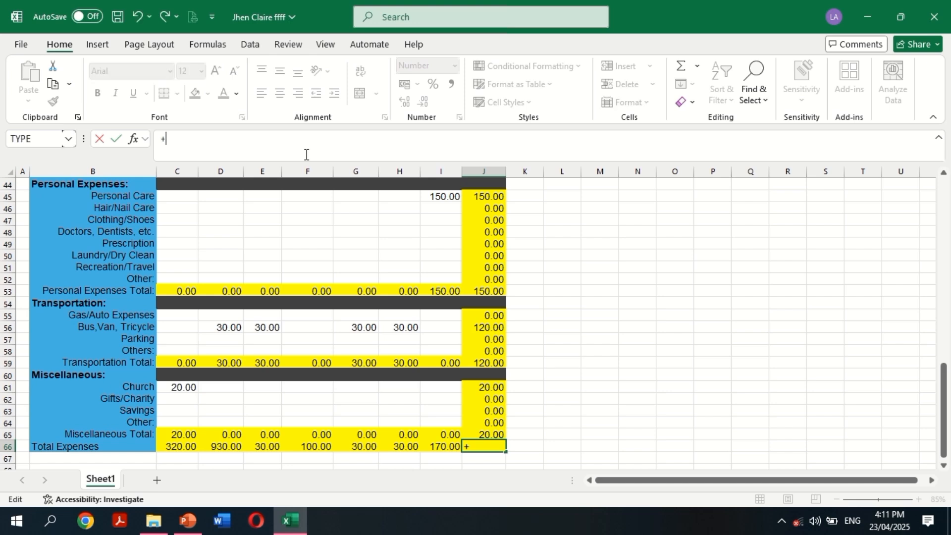
{"action": "type", "text": "SUM"}
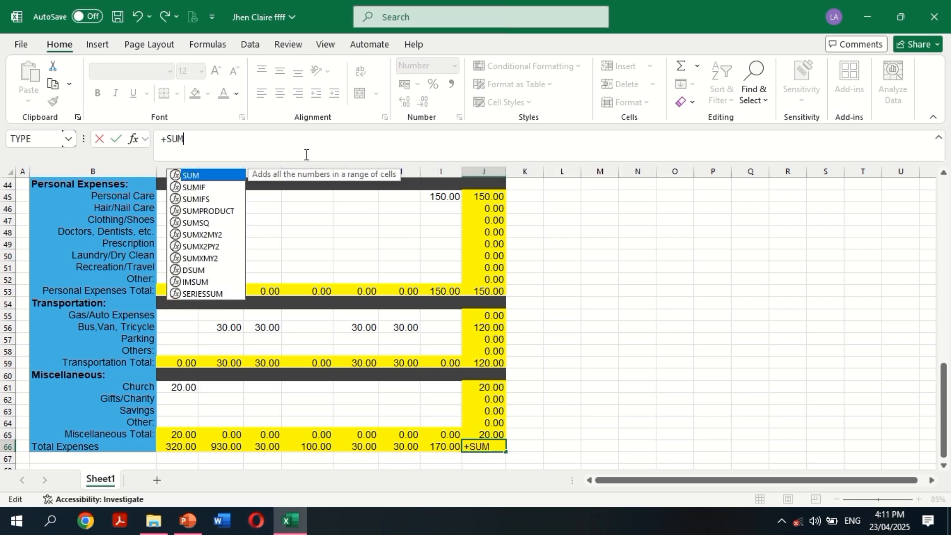
{"action": "key", "text": "BackSpace"}
{"action": "key", "text": "BackSpace"}
{"action": "key", "text": "BackSpace"}
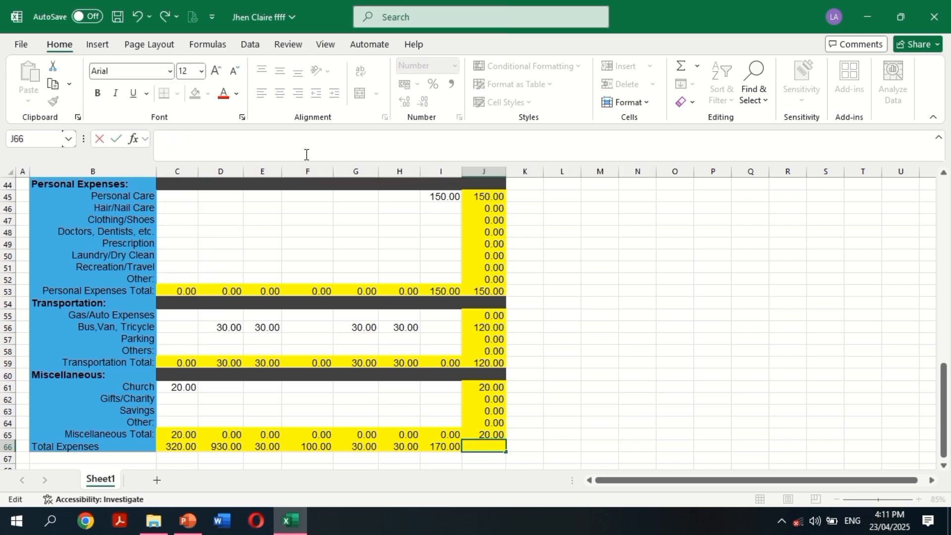
{"action": "type", "text": "=SUM"}
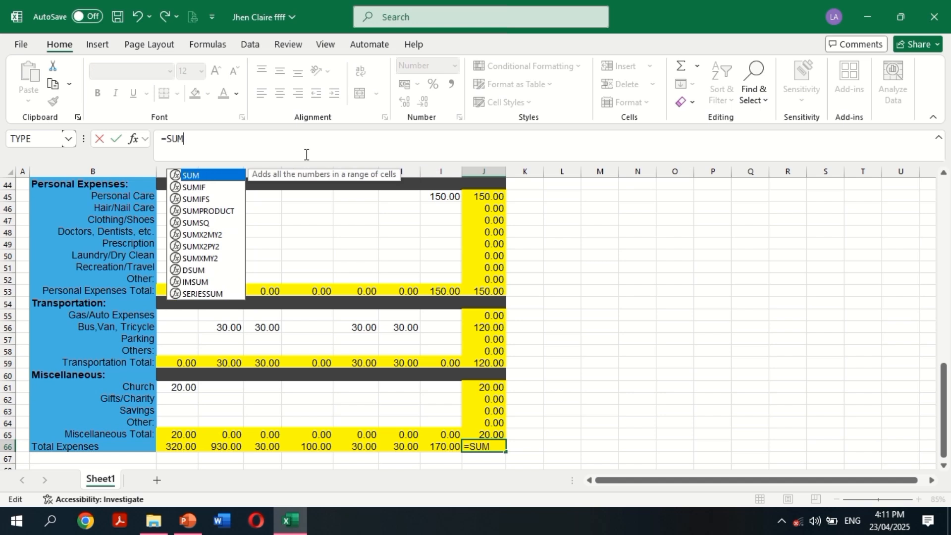
{"action": "type", "text": "("}
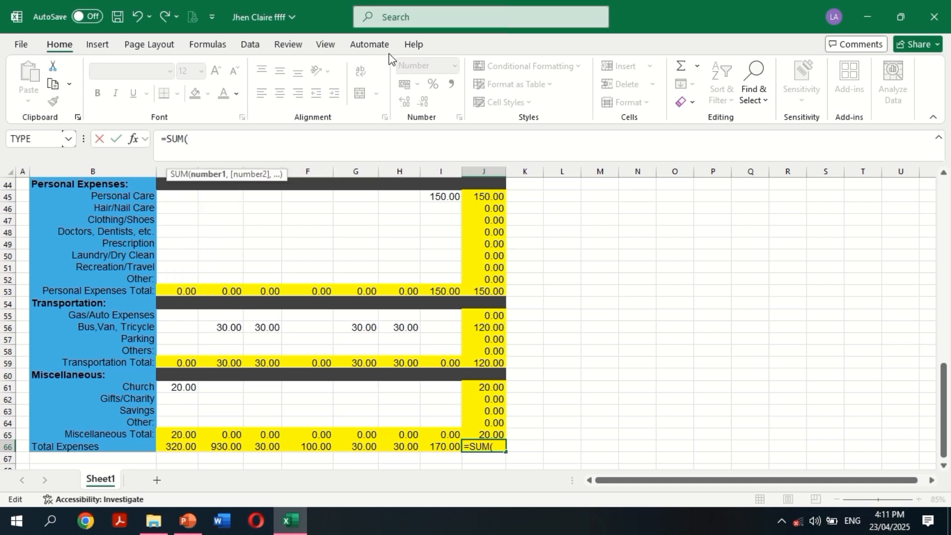
{"action": "left_click_drag", "start_coordinate": [455, 452], "coordinate": [183, 448]}
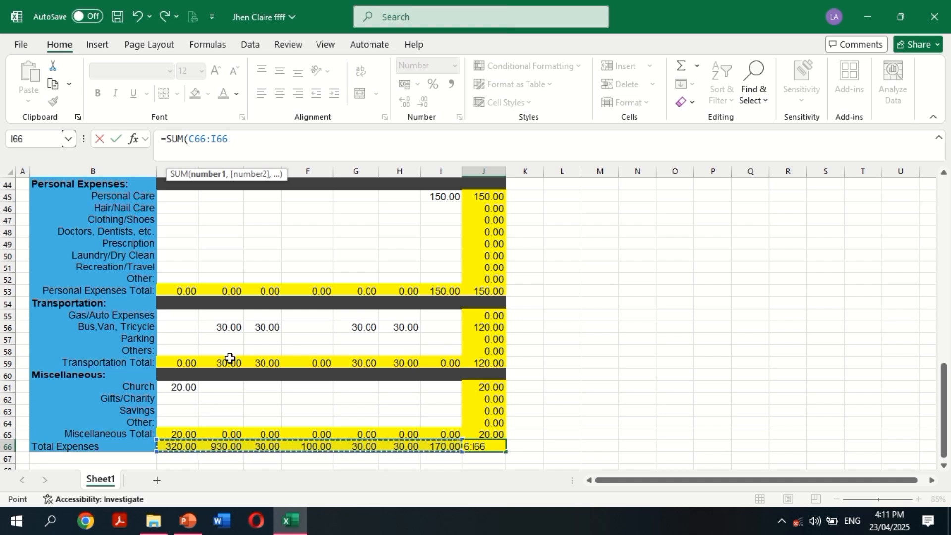
{"action": "type", "text": ")"}
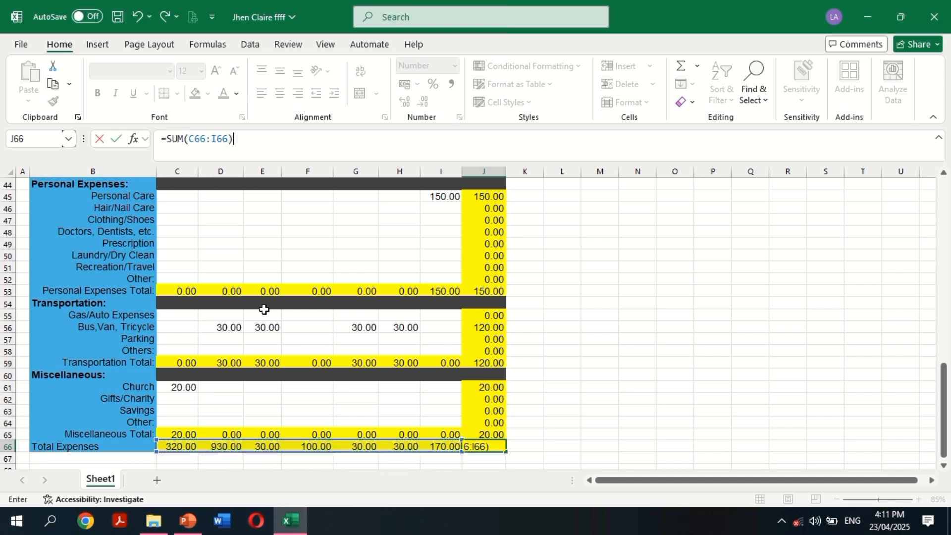
{"action": "key", "text": "Return"}
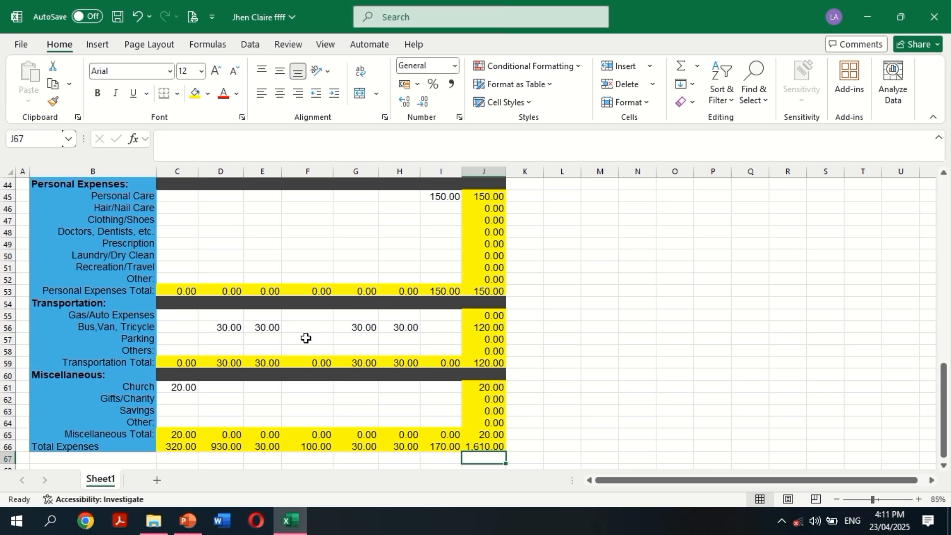
{"action": "scroll", "coordinate": [350, 350], "scroll_direction": "up", "scroll_amount": 10}
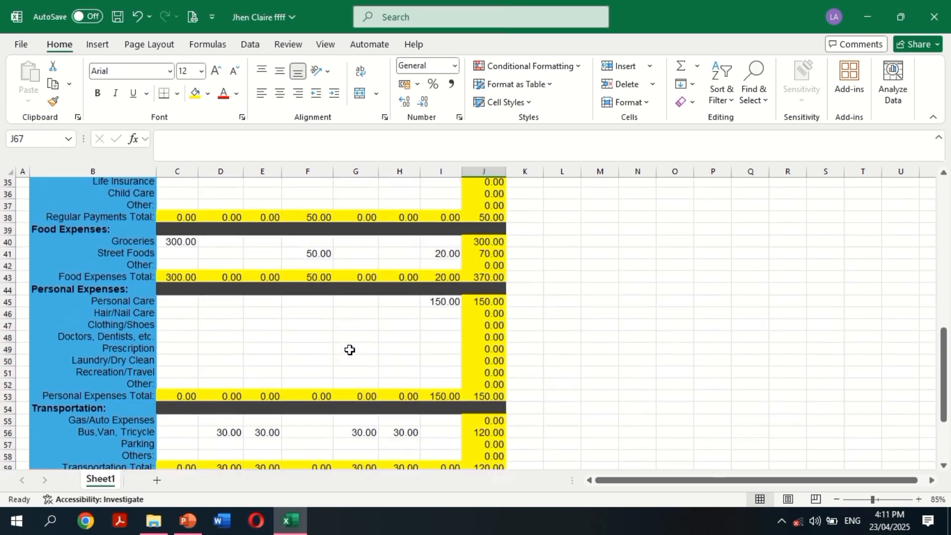
{"action": "scroll", "coordinate": [350, 349], "scroll_direction": "up", "scroll_amount": 1}
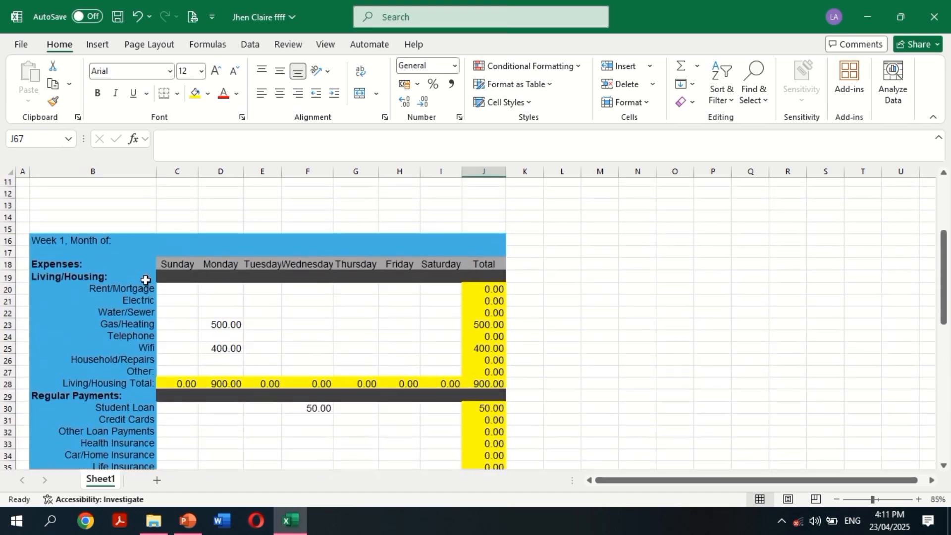
{"action": "scroll", "coordinate": [289, 312], "scroll_direction": "down", "scroll_amount": 13}
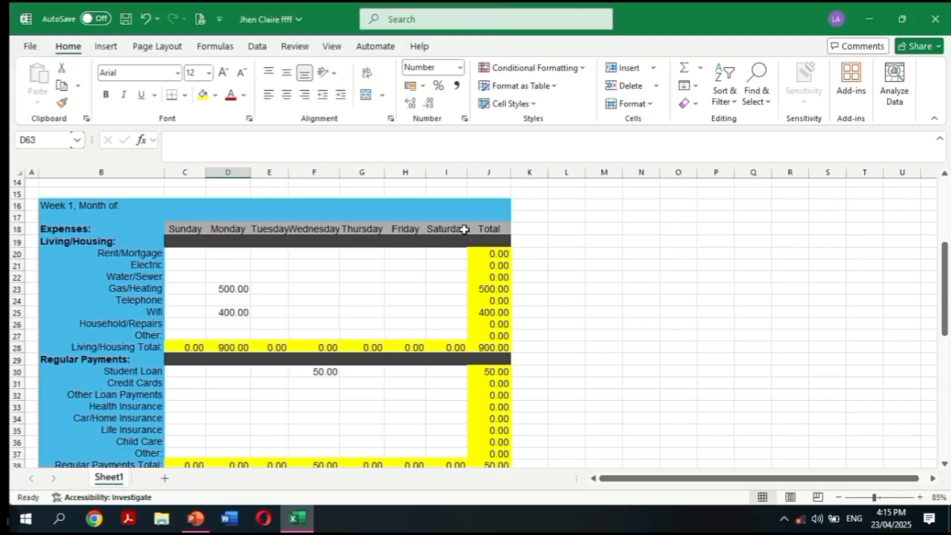
{"action": "scroll", "coordinate": [464, 229], "scroll_direction": "down", "scroll_amount": 14}
{"action": "left_click", "coordinate": [50, 327]}
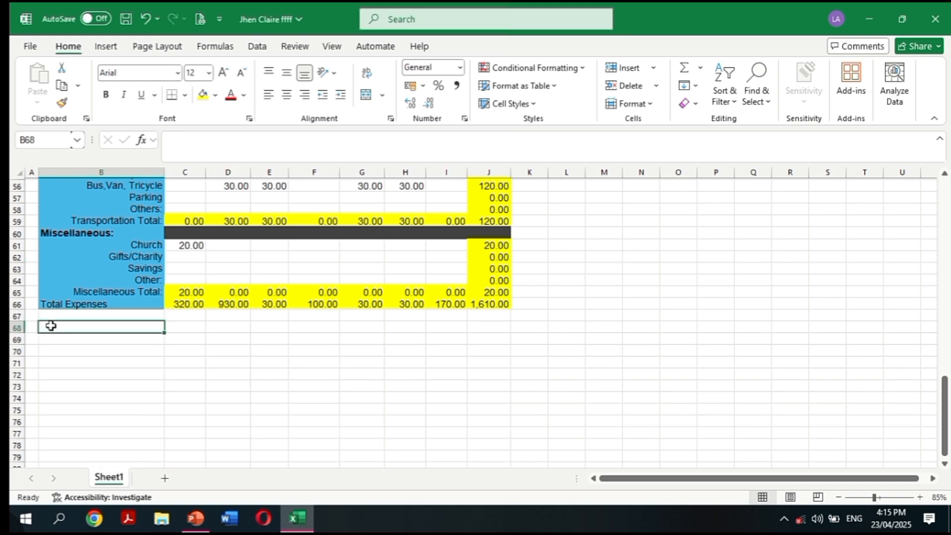
{"action": "scroll", "coordinate": [409, 321], "scroll_direction": "up", "scroll_amount": 16}
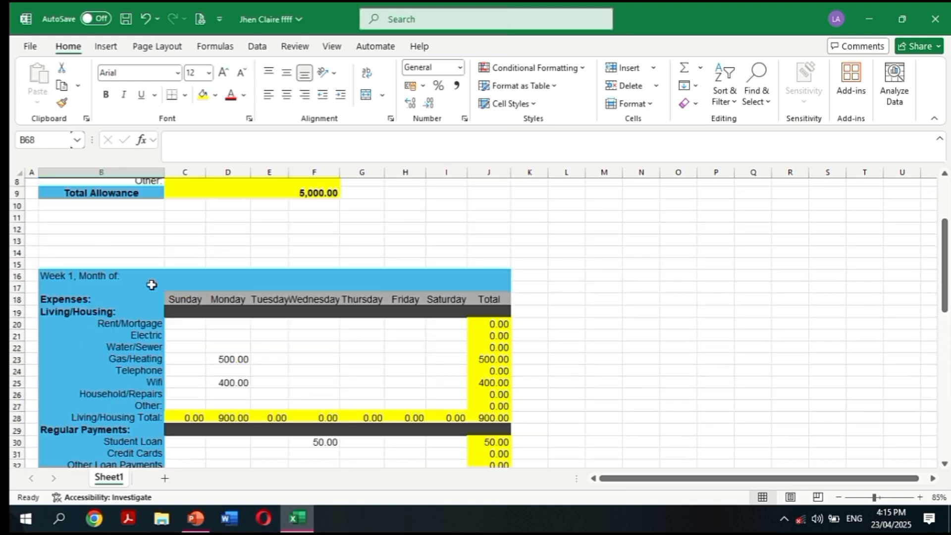
Copy the whole Week 1 expense block, B16 through the Total Expenses row, and paste it below at B68
{"action": "scroll", "coordinate": [148, 282], "scroll_direction": "down", "scroll_amount": 2}
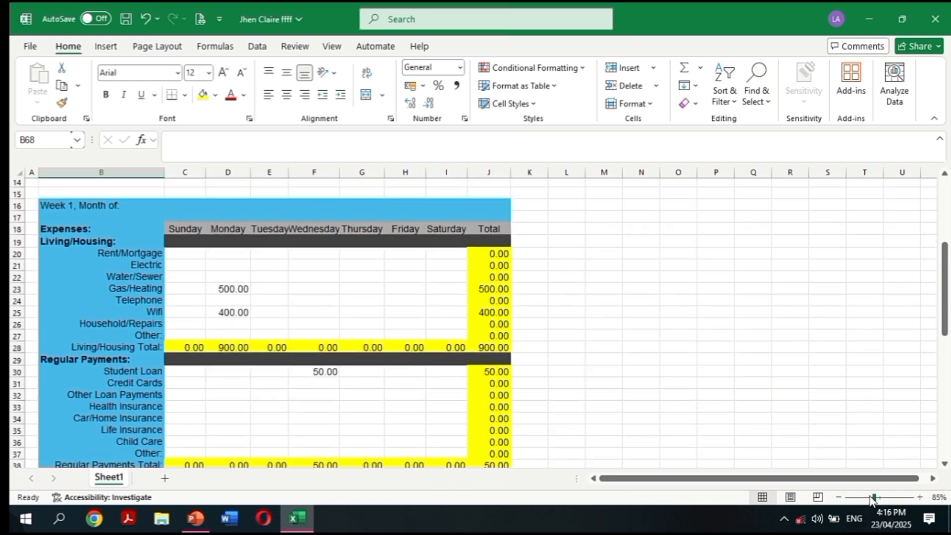
{"action": "left_click", "coordinate": [861, 498]}
{"action": "scroll", "coordinate": [340, 340], "scroll_direction": "down", "scroll_amount": 1}
{"action": "left_click_drag", "start_coordinate": [42, 227], "coordinate": [202, 451]}
{"action": "key", "text": "ctrl+c"}
{"action": "scroll", "coordinate": [56, 409], "scroll_direction": "down", "scroll_amount": 3}
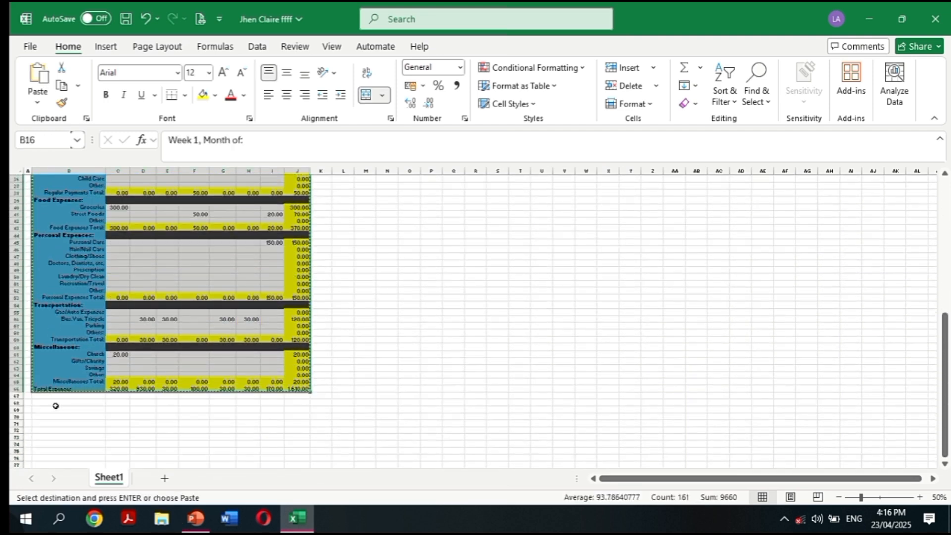
{"action": "left_click", "coordinate": [56, 403]}
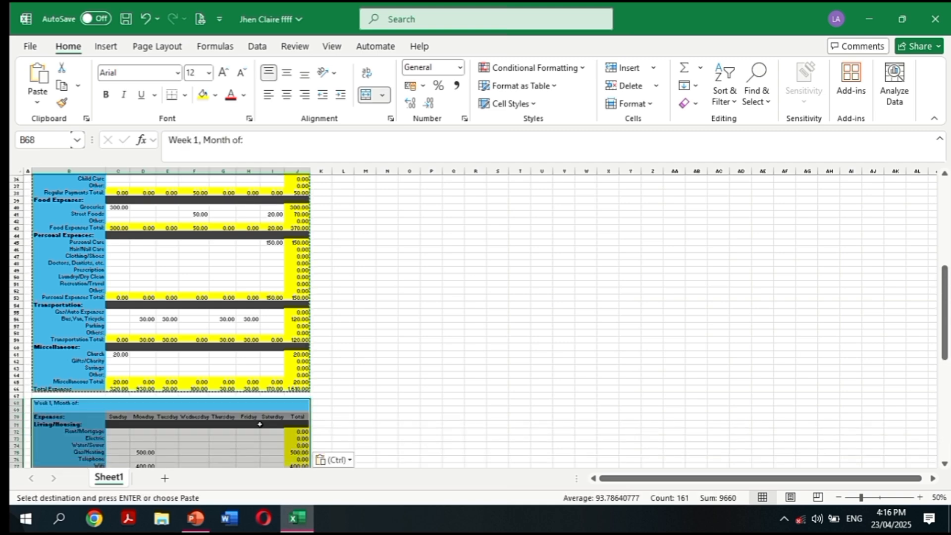
{"action": "scroll", "coordinate": [374, 393], "scroll_direction": "down", "scroll_amount": 13}
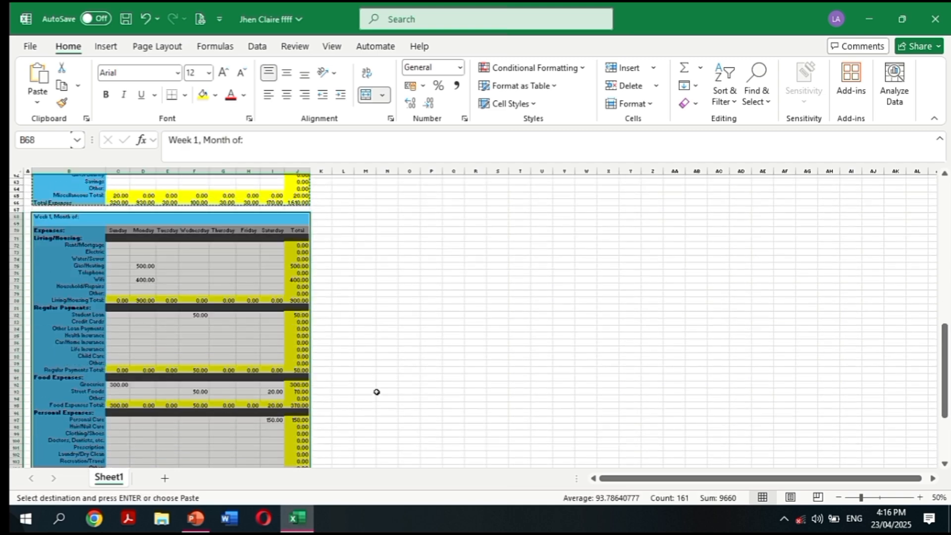
{"action": "scroll", "coordinate": [377, 392], "scroll_direction": "down", "scroll_amount": 6}
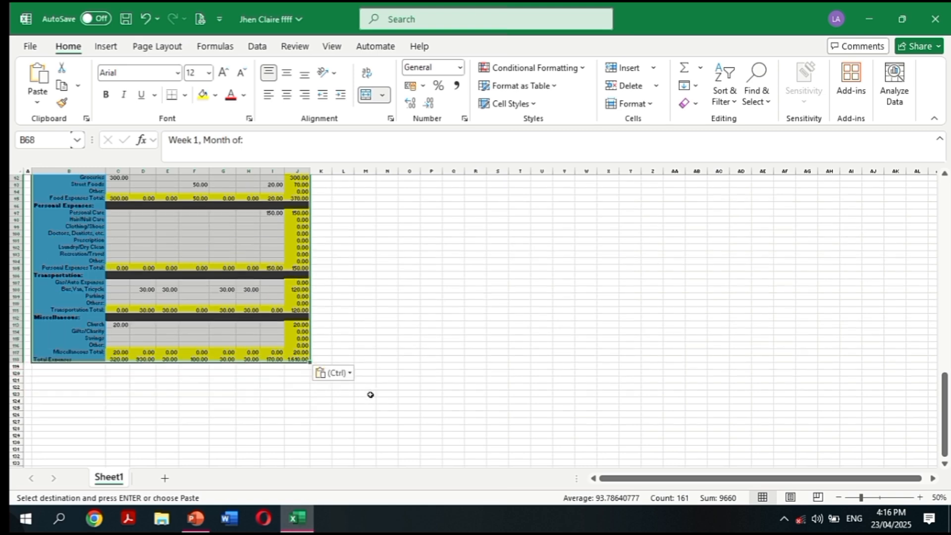
Change the heading of the copied lower block in B68 to "Week 2, Month of:"
{"action": "left_click_drag", "start_coordinate": [861, 497], "coordinate": [875, 497]}
{"action": "double_click", "coordinate": [74, 278]}
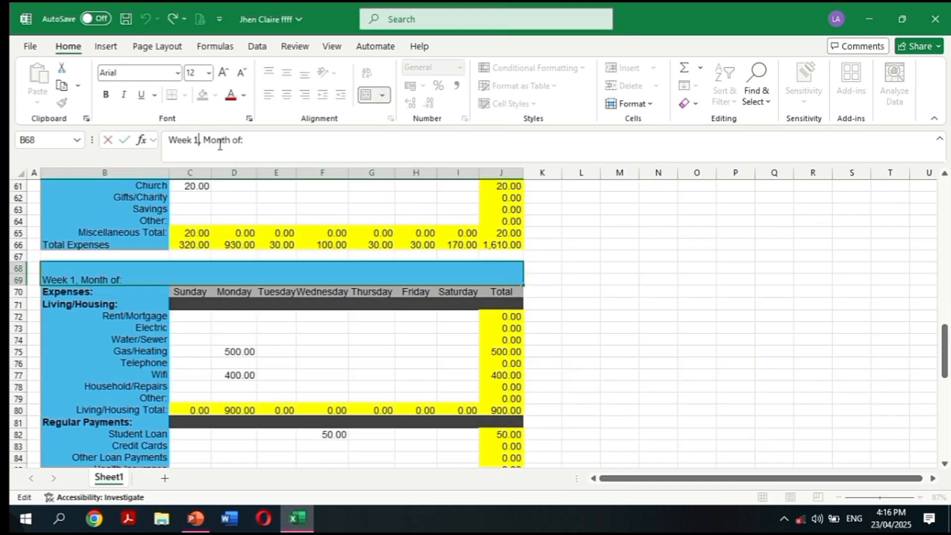
{"action": "key", "text": "BackSpace"}
{"action": "type", "text": "2"}
{"action": "left_click", "coordinate": [116, 323]}
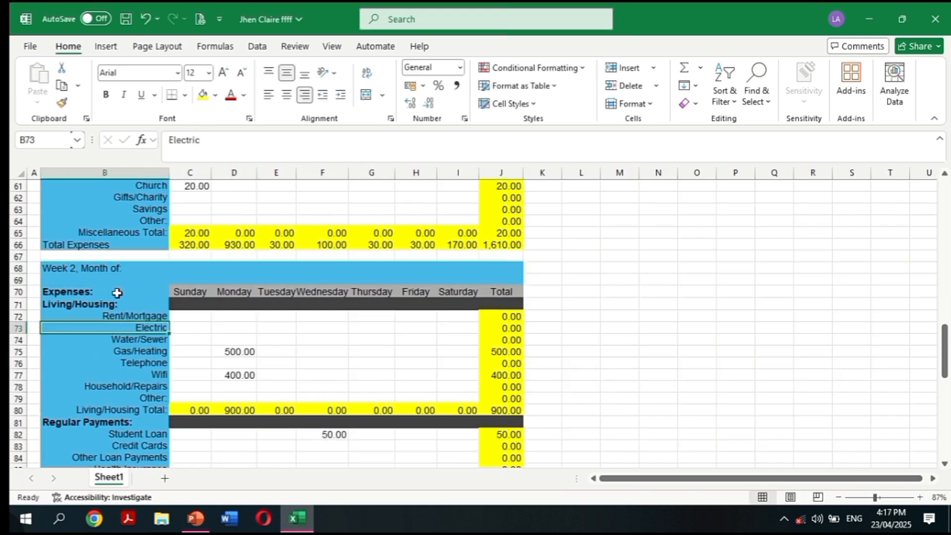
Clear Monday's Gas/Heating and Wifi amounts in the Week 2 block
{"action": "scroll", "coordinate": [305, 337], "scroll_direction": "down", "scroll_amount": 5}
{"action": "scroll", "coordinate": [306, 337], "scroll_direction": "up", "scroll_amount": 5}
{"action": "left_click", "coordinate": [234, 352]}
{"action": "key", "text": "Delete"}
{"action": "left_click", "coordinate": [233, 374]}
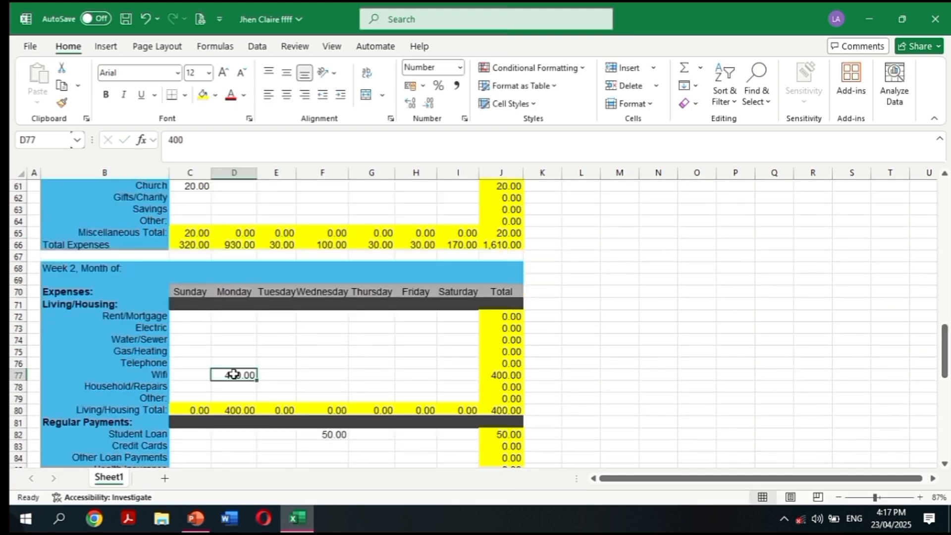
{"action": "key", "text": "Delete"}
Clear Wednesday's Student Loan amount in Week 2 and enter 50 for Tuesday instead
{"action": "left_click", "coordinate": [304, 338]}
{"action": "left_click", "coordinate": [235, 317]}
{"action": "left_click", "coordinate": [340, 365]}
{"action": "key", "text": "BackSpace"}
{"action": "scroll", "coordinate": [162, 299], "scroll_direction": "up", "scroll_amount": 2}
{"action": "scroll", "coordinate": [163, 299], "scroll_direction": "down", "scroll_amount": 1}
{"action": "scroll", "coordinate": [297, 328], "scroll_direction": "up", "scroll_amount": 3}
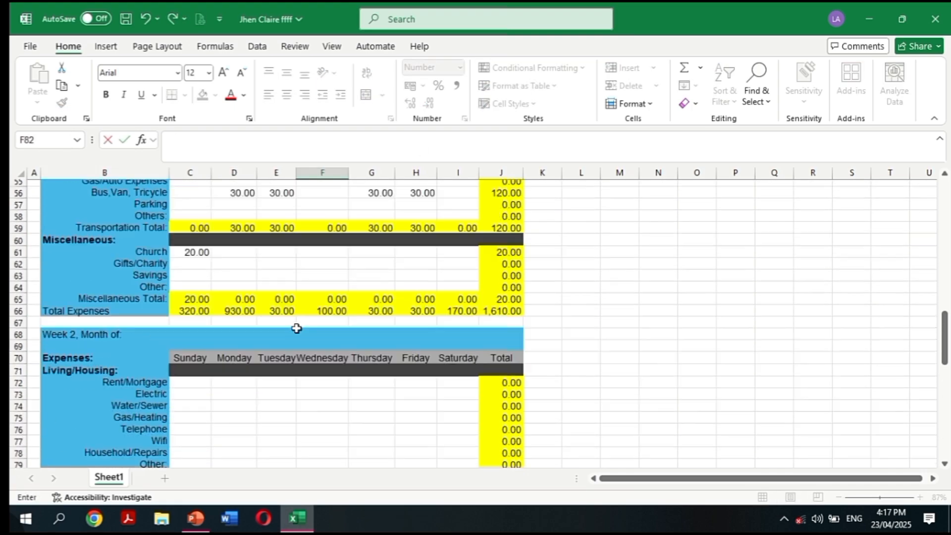
{"action": "scroll", "coordinate": [230, 342], "scroll_direction": "down", "scroll_amount": 5}
{"action": "left_click", "coordinate": [278, 329]}
{"action": "type", "text": "50"}
Clear Sunday's Groceries amount in Week 2 and enter 300 for Monday instead
{"action": "scroll", "coordinate": [278, 329], "scroll_direction": "down", "scroll_amount": 3}
{"action": "left_click", "coordinate": [202, 341]}
{"action": "left_click", "coordinate": [234, 340]}
{"action": "type", "text": "300"}
{"action": "key", "text": "Return"}
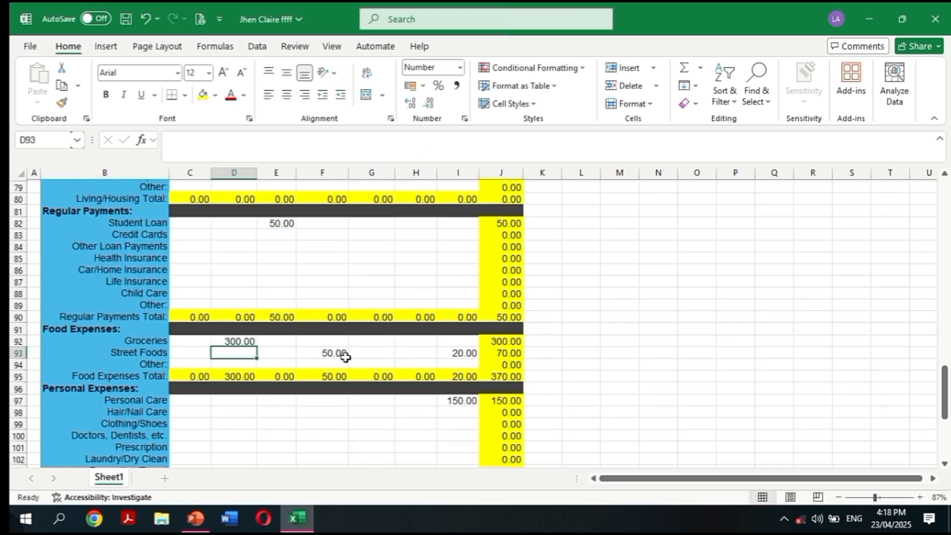
Clear Week 2's Street Foods amounts and Saturday's Personal Care amount, and enter 200 for Wednesday's Personal Care
{"action": "left_click", "coordinate": [344, 354]}
{"action": "scroll", "coordinate": [297, 399], "scroll_direction": "down", "scroll_amount": 2}
{"action": "left_click", "coordinate": [318, 332]}
{"action": "type", "text": "200"}
{"action": "key", "text": "Return"}
Enter 60 for Saturday's Laundry/Dry Clean in the Week 2 block
{"action": "scroll", "coordinate": [174, 291], "scroll_direction": "down", "scroll_amount": 3}
{"action": "left_click", "coordinate": [465, 319]}
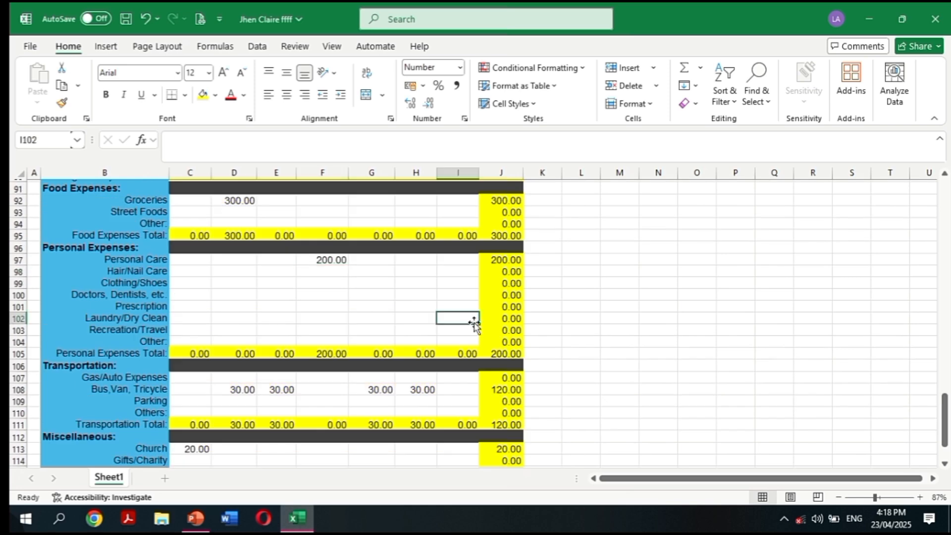
{"action": "type", "text": "60"}
{"action": "key", "text": "Return"}
{"action": "scroll", "coordinate": [265, 354], "scroll_direction": "down", "scroll_amount": 4}
{"action": "left_click", "coordinate": [322, 367]}
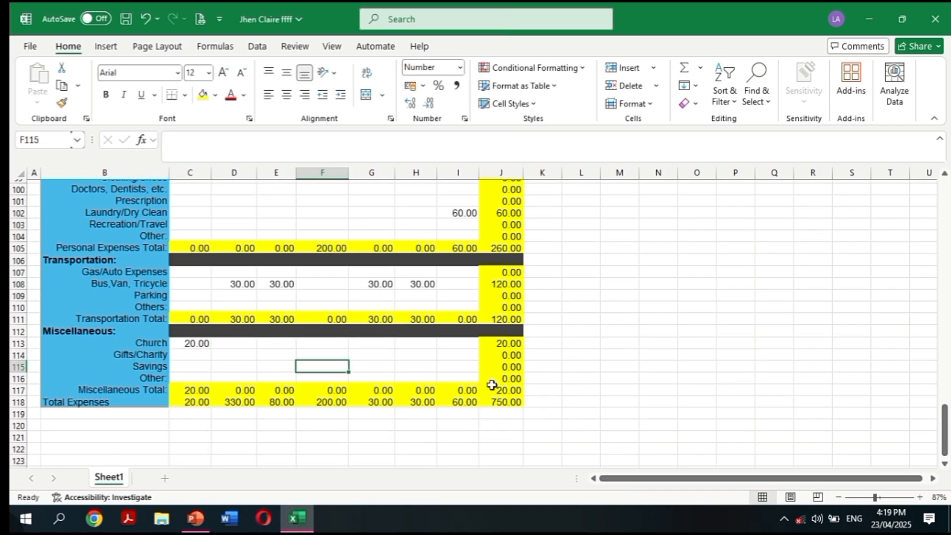
Narrow column K to a slim gap beside the Week 1 table
{"action": "scroll", "coordinate": [429, 344], "scroll_direction": "up", "scroll_amount": 20}
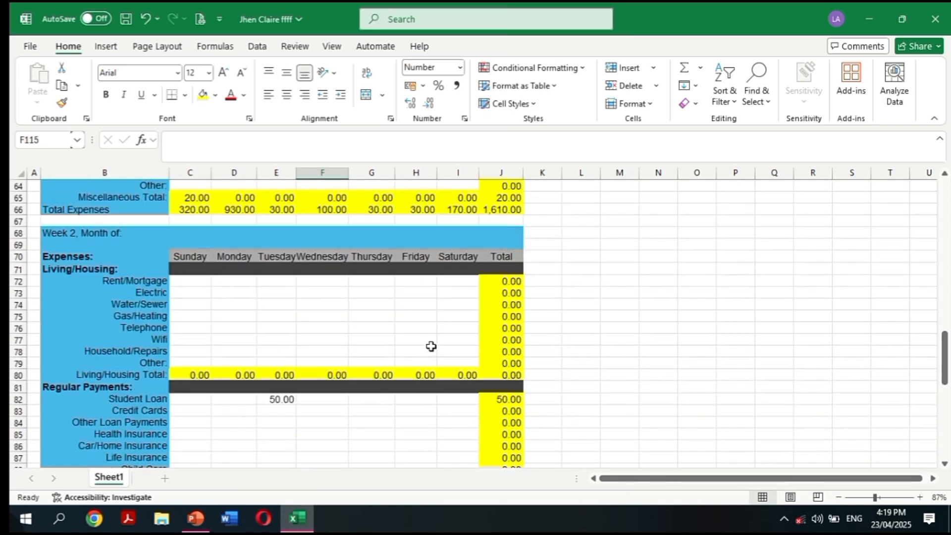
{"action": "scroll", "coordinate": [465, 181], "scroll_direction": "down", "scroll_amount": 2, "text": "ctrl"}
{"action": "left_click_drag", "start_coordinate": [446, 172], "coordinate": [427, 176]}
{"action": "left_click", "coordinate": [427, 275]}
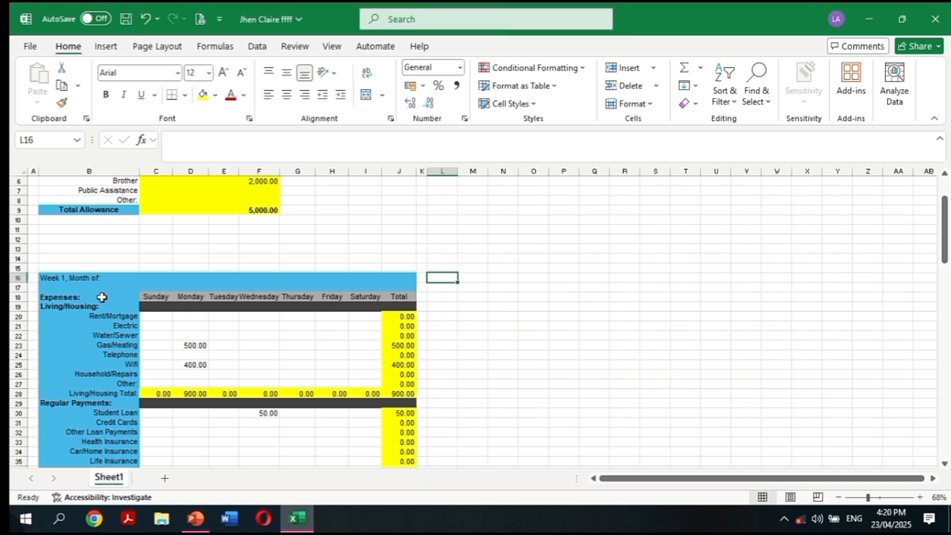
Copy the Week 1 expense block B16:J66 and paste it alongside at L16
{"action": "left_click_drag", "start_coordinate": [72, 278], "coordinate": [166, 438]}
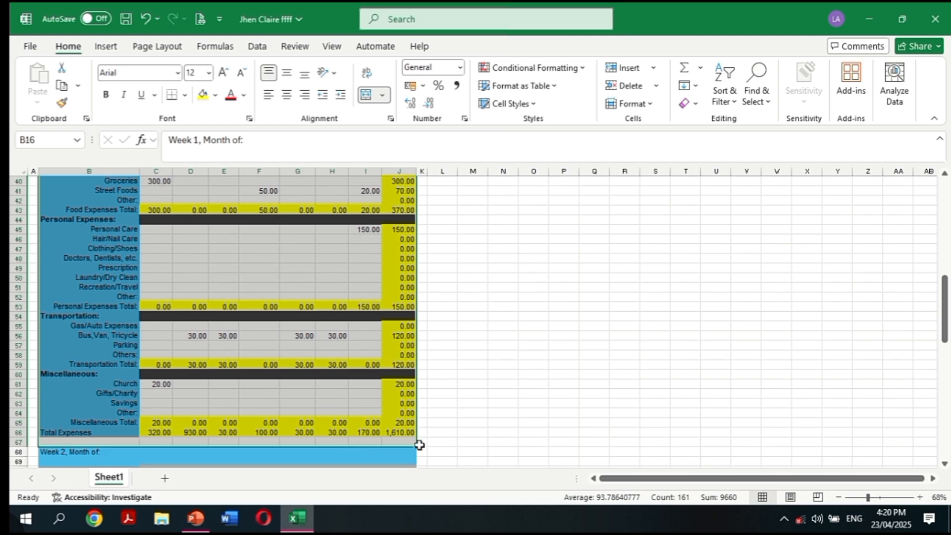
{"action": "left_click_drag", "start_coordinate": [414, 448], "coordinate": [415, 441]}
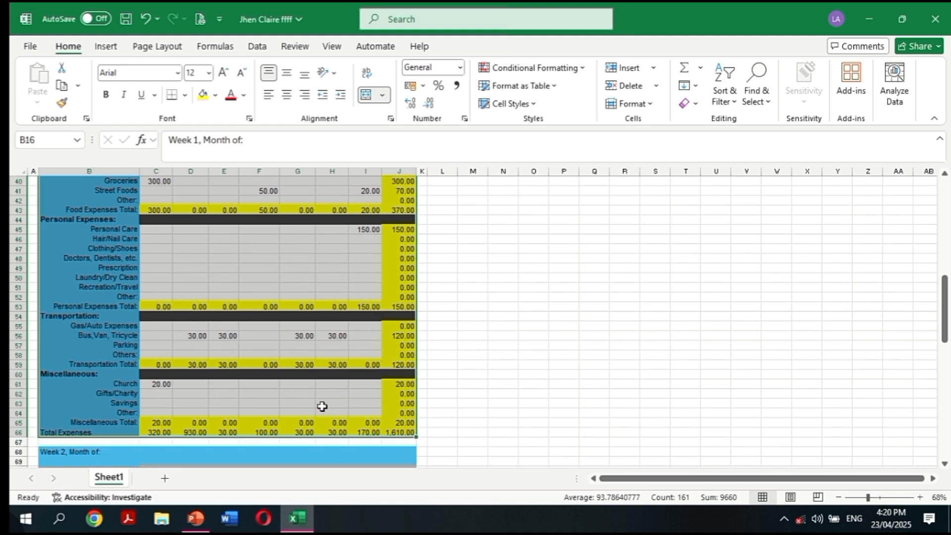
{"action": "key", "text": "ctrl+c"}
{"action": "scroll", "coordinate": [510, 352], "scroll_direction": "up", "scroll_amount": 11}
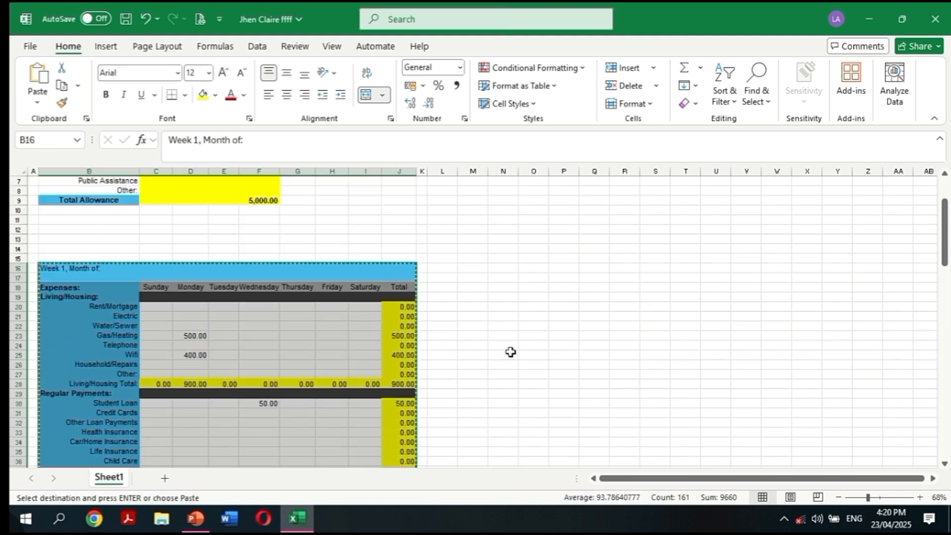
{"action": "left_click", "coordinate": [441, 267]}
{"action": "key", "text": "ctrl+v"}
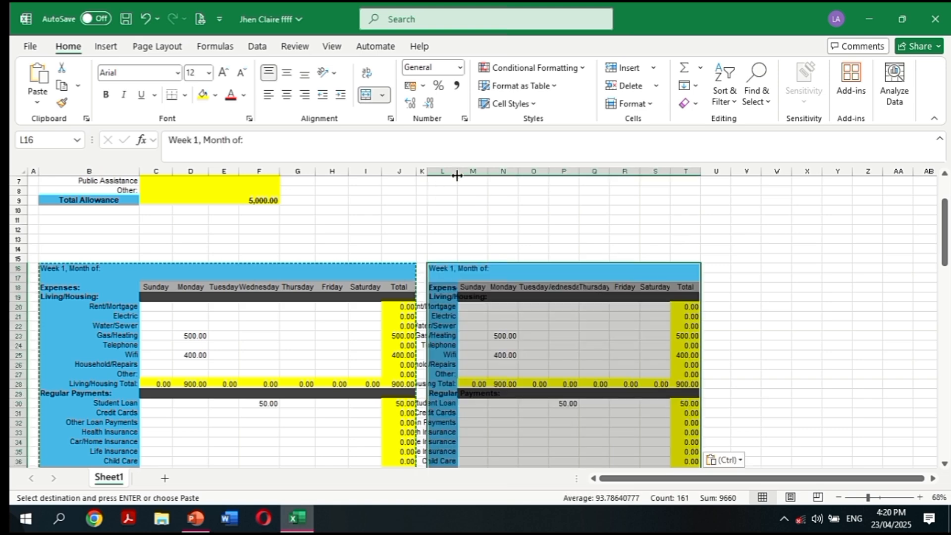
Widen the columns of the pasted block from L onward so its category labels and day headings fit
{"action": "left_click", "coordinate": [119, 171]}
{"action": "left_click_drag", "start_coordinate": [457, 171], "coordinate": [561, 171]}
{"action": "left_click", "coordinate": [478, 171]}
{"action": "scroll", "coordinate": [603, 278], "scroll_direction": "up", "scroll_amount": 1}
{"action": "left_click", "coordinate": [545, 171]}
{"action": "left_click_drag", "start_coordinate": [591, 173], "coordinate": [595, 173]}
{"action": "left_click_drag", "start_coordinate": [623, 174], "coordinate": [678, 174]}
{"action": "left_click_drag", "start_coordinate": [708, 174], "coordinate": [715, 175]}
{"action": "left_click_drag", "start_coordinate": [744, 175], "coordinate": [820, 171]}
{"action": "left_click", "coordinate": [692, 354]}
{"action": "scroll", "coordinate": [677, 360], "scroll_direction": "down", "scroll_amount": 5}
{"action": "scroll", "coordinate": [676, 361], "scroll_direction": "up", "scroll_amount": 2}
Clear Monday's Gas/Heating and Wifi amounts, N23 and N25, in the block starting at L16
{"action": "left_click", "coordinate": [575, 276]}
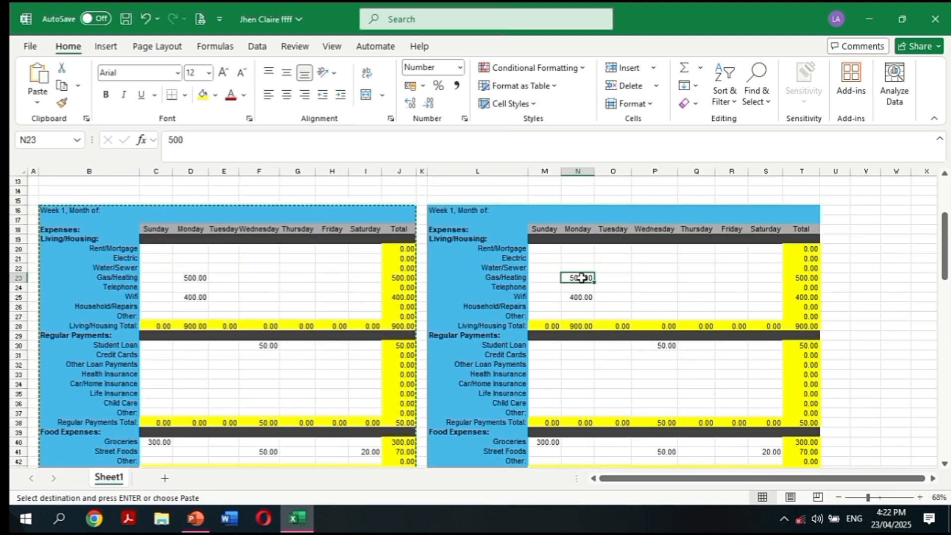
{"action": "key", "text": "Delete"}
{"action": "left_click", "coordinate": [578, 297]}
{"action": "key", "text": "Delete"}
{"action": "left_click", "coordinate": [658, 303]}
Clear Wednesday's Student Loan amount in P30 of the block starting at L16
{"action": "scroll", "coordinate": [667, 291], "scroll_direction": "down", "scroll_amount": 2}
{"action": "left_click", "coordinate": [667, 290]}
{"action": "key", "text": "Delete"}
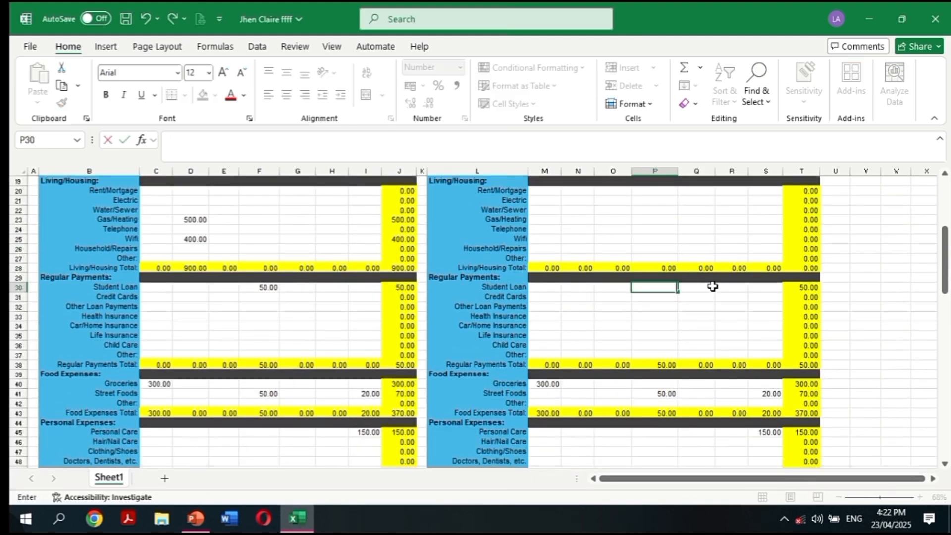
{"action": "left_click", "coordinate": [742, 286]}
{"action": "scroll", "coordinate": [742, 286], "scroll_direction": "up", "scroll_amount": 6}
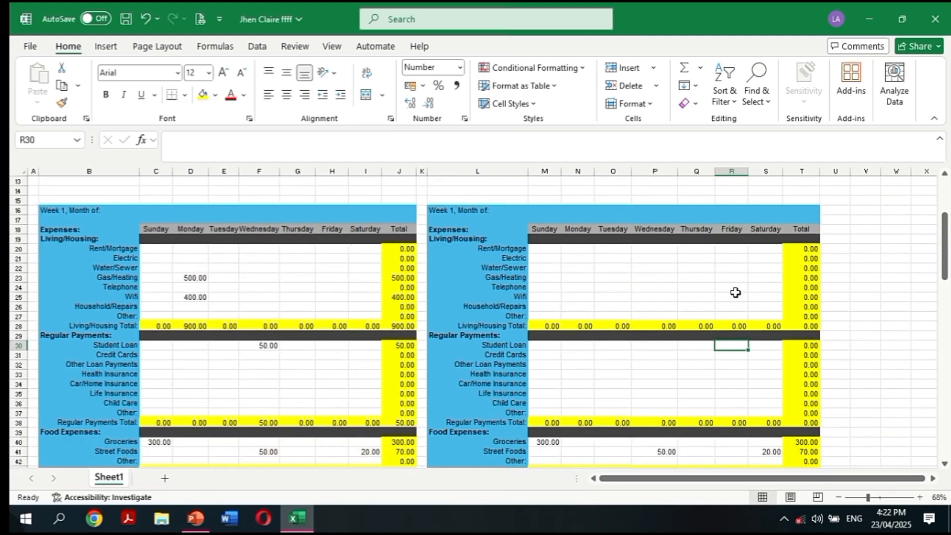
Enter 50 for Friday's Student Loan in R30 and clear Sunday's Groceries amount in M40
{"action": "type", "text": "50"}
{"action": "key", "text": "Return"}
{"action": "scroll", "coordinate": [718, 401], "scroll_direction": "down", "scroll_amount": 7}
{"action": "left_click", "coordinate": [556, 355]}
{"action": "key", "text": "BackSpace"}
Enter 300 for Tuesday's Groceries in O40, leaving Monday's Groceries cell N40 empty
{"action": "left_click", "coordinate": [573, 354]}
{"action": "type", "text": "300"}
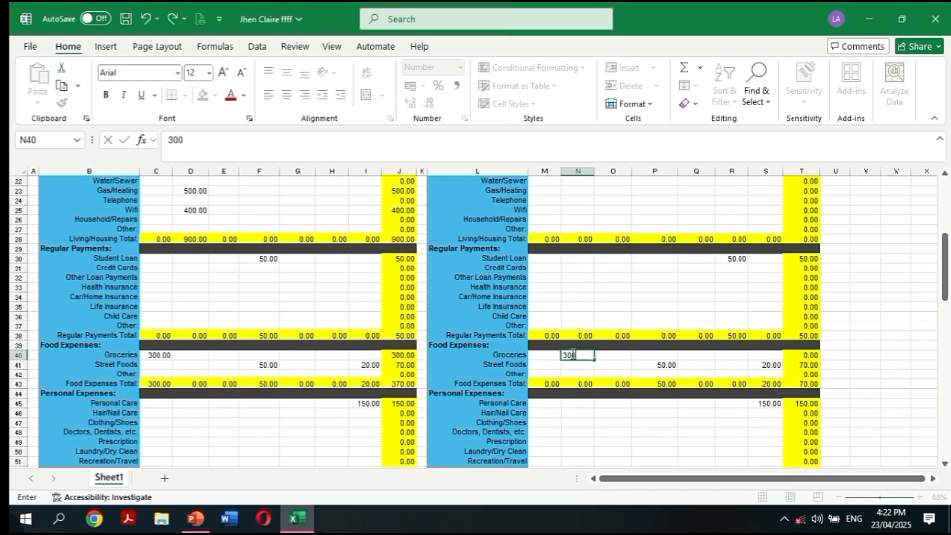
{"action": "left_click", "coordinate": [621, 367]}
{"action": "left_click", "coordinate": [586, 355]}
{"action": "key", "text": "BackSpace"}
{"action": "left_click", "coordinate": [615, 355]}
{"action": "type", "text": "300"}
Clear Wednesday's Street Foods amount in P41
{"action": "left_click", "coordinate": [664, 365]}
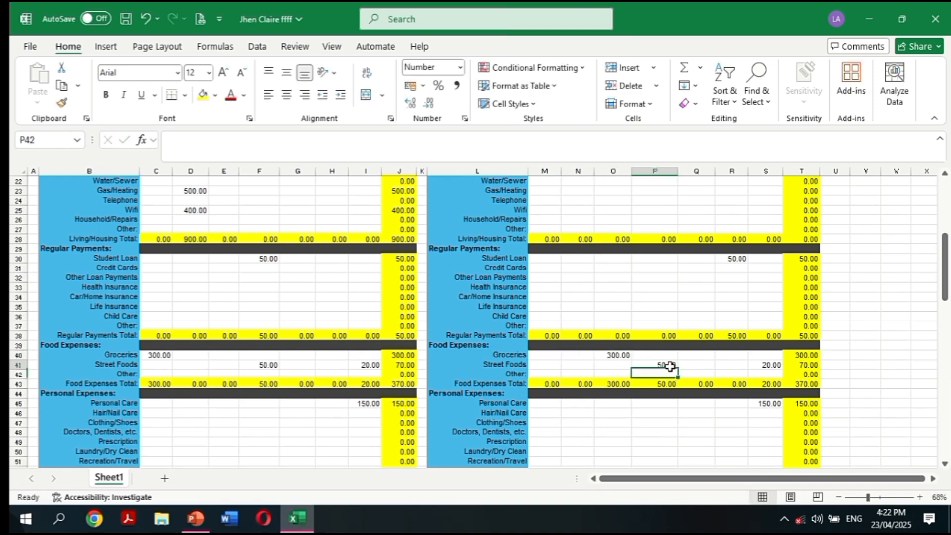
{"action": "key", "text": "Delete"}
{"action": "left_click", "coordinate": [697, 384]}
{"action": "scroll", "coordinate": [748, 335], "scroll_direction": "up", "scroll_amount": 7}
{"action": "scroll", "coordinate": [747, 336], "scroll_direction": "down", "scroll_amount": 7}
{"action": "scroll", "coordinate": [244, 379], "scroll_direction": "down", "scroll_amount": 2}
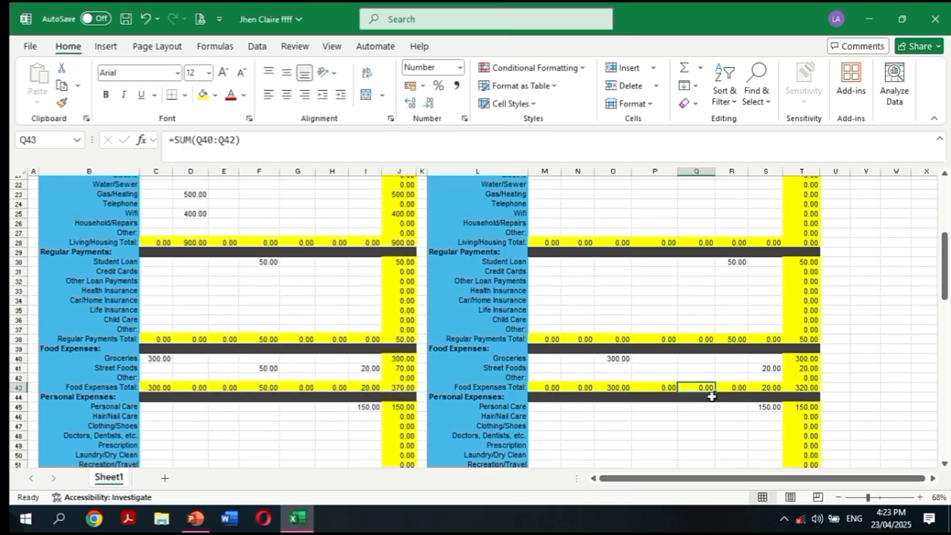
Enter 200 for Wednesday's Clothing/Shoes in P47 and clear Saturday's Personal Care amount in S45
{"action": "left_click", "coordinate": [613, 374]}
{"action": "left_click", "coordinate": [578, 355]}
{"action": "left_click", "coordinate": [646, 365]}
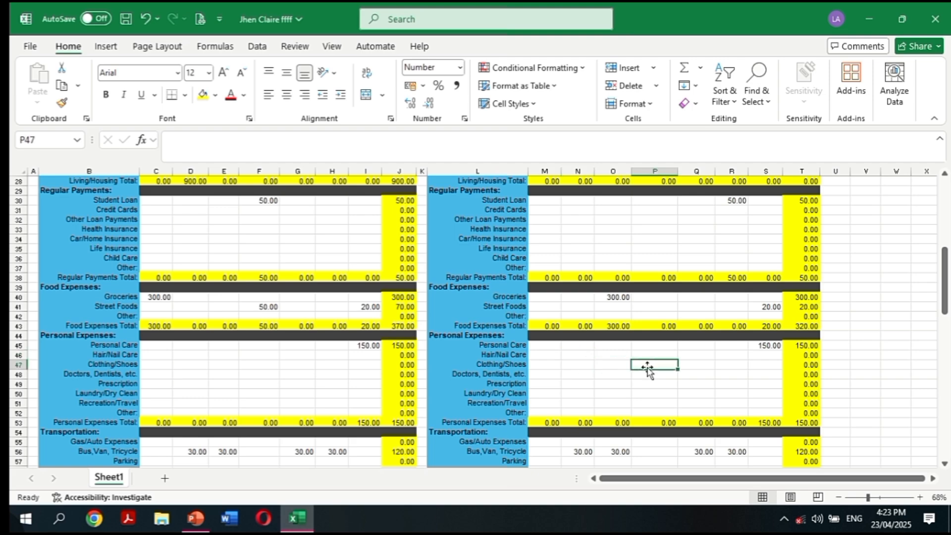
{"action": "type", "text": "200"}
{"action": "left_click", "coordinate": [767, 345]}
{"action": "key", "text": "Delete"}
{"action": "left_click", "coordinate": [699, 392]}
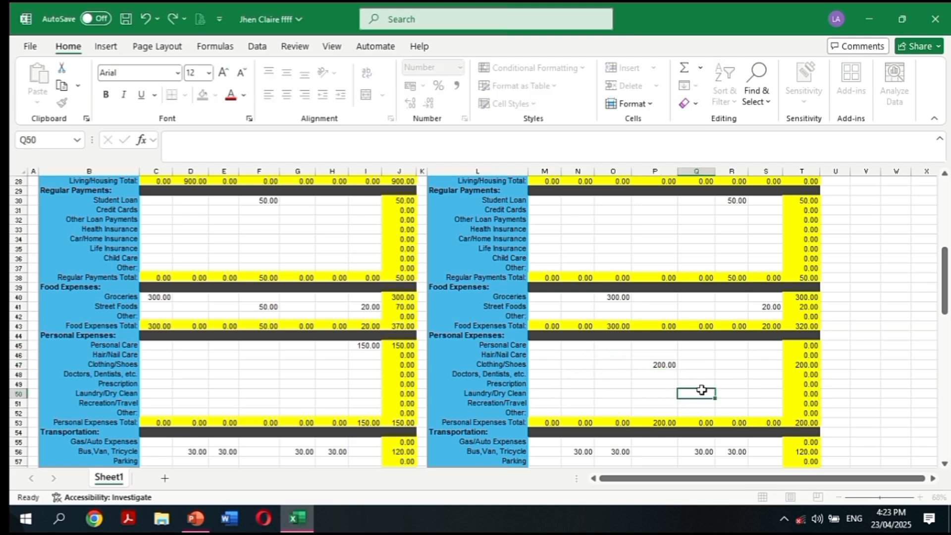
Change the heading of the block in L16 to "Week 3, Month of:"
{"action": "scroll", "coordinate": [699, 393], "scroll_direction": "down", "scroll_amount": 5}
{"action": "scroll", "coordinate": [643, 343], "scroll_direction": "down", "scroll_amount": 3}
{"action": "left_click", "coordinate": [443, 336]}
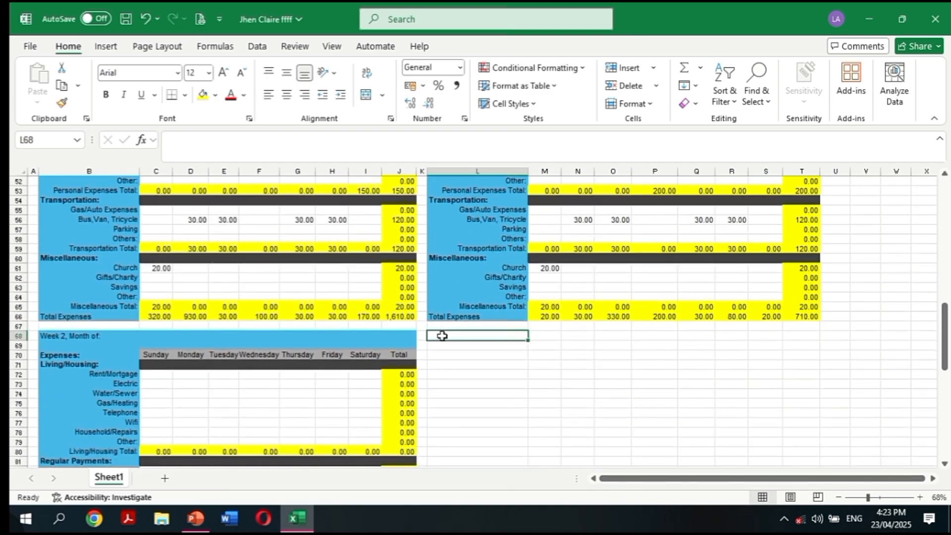
{"action": "scroll", "coordinate": [479, 311], "scroll_direction": "up", "scroll_amount": 14}
{"action": "left_click", "coordinate": [478, 241]}
{"action": "left_click", "coordinate": [196, 140]}
{"action": "key", "text": "BackSpace"}
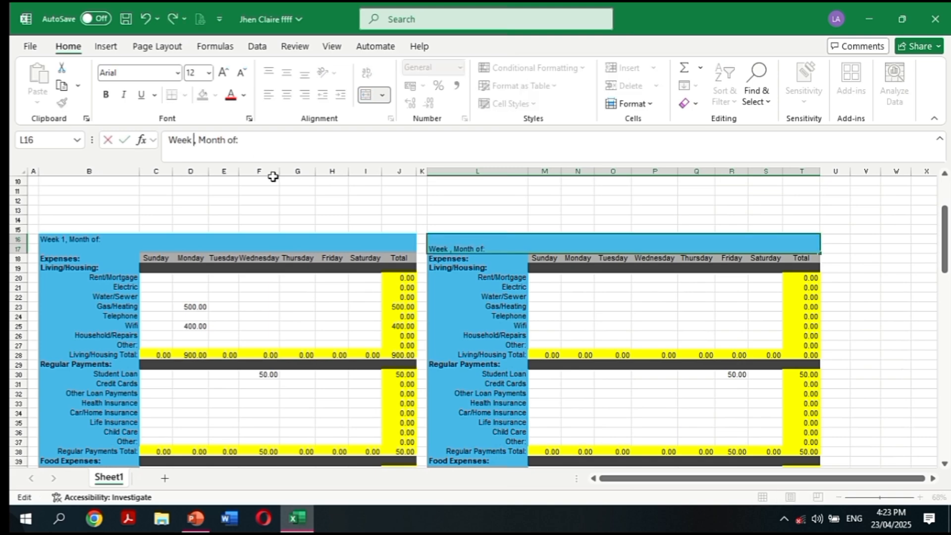
{"action": "type", "text": "3"}
{"action": "left_click", "coordinate": [612, 297]}
Copy the Week 3 block L16:T66 to L68 and change the copy's heading to "Week 4, Month of:"
{"action": "left_click_drag", "start_coordinate": [491, 244], "coordinate": [802, 419]}
{"action": "key", "text": "ctrl+c"}
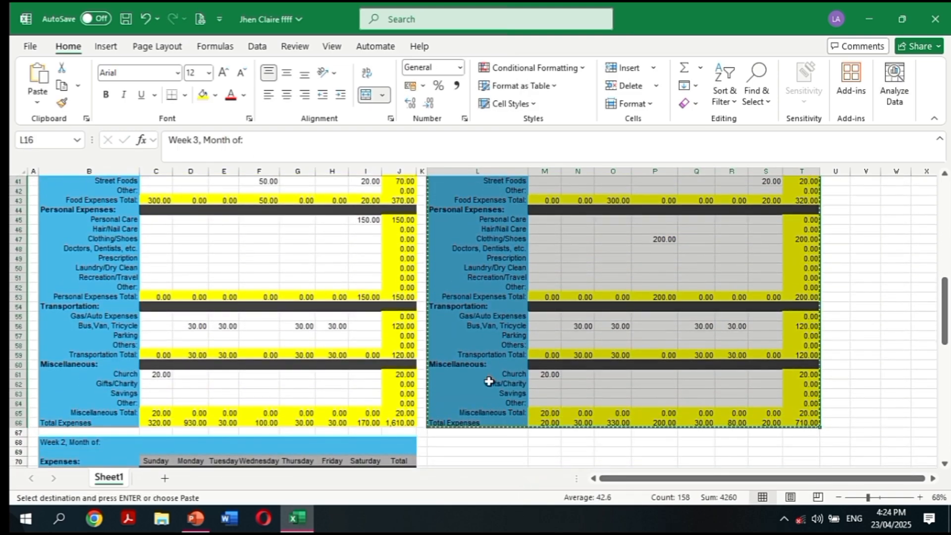
{"action": "scroll", "coordinate": [488, 378], "scroll_direction": "down", "scroll_amount": 2}
{"action": "left_click", "coordinate": [454, 356]}
{"action": "key", "text": "ctrl+v"}
{"action": "scroll", "coordinate": [456, 365], "scroll_direction": "down", "scroll_amount": 3}
{"action": "double_click", "coordinate": [460, 269]}
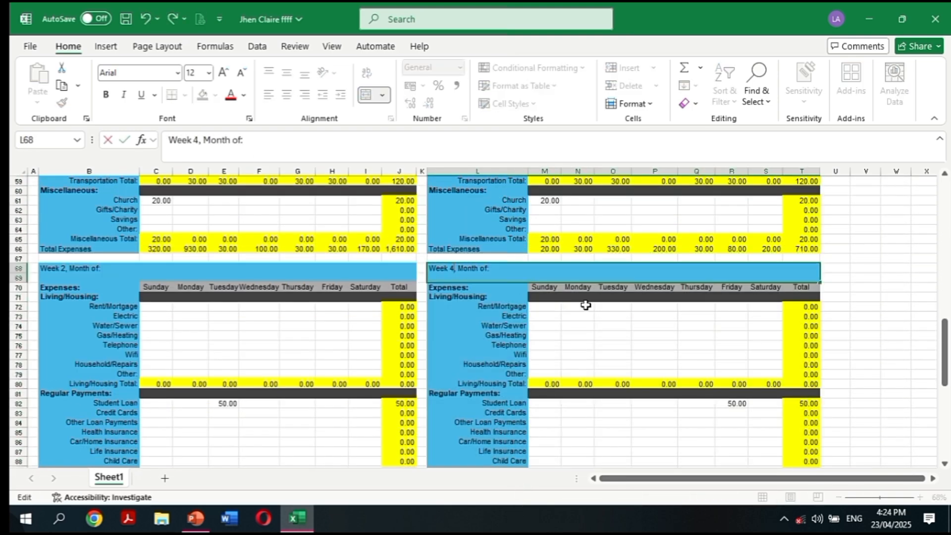
In the Week 4 block, enter 1000 for Tuesday's Rent/Mortgage in O72 and 100 for Wednesday's Electric in P73
{"action": "left_click", "coordinate": [613, 306]}
{"action": "type", "text": "1000"}
{"action": "left_click", "coordinate": [662, 317]}
{"action": "type", "text": "100"}
{"action": "key", "text": "Return"}
{"action": "scroll", "coordinate": [736, 329], "scroll_direction": "up", "scroll_amount": 1}
{"action": "scroll", "coordinate": [622, 386], "scroll_direction": "down", "scroll_amount": 5}
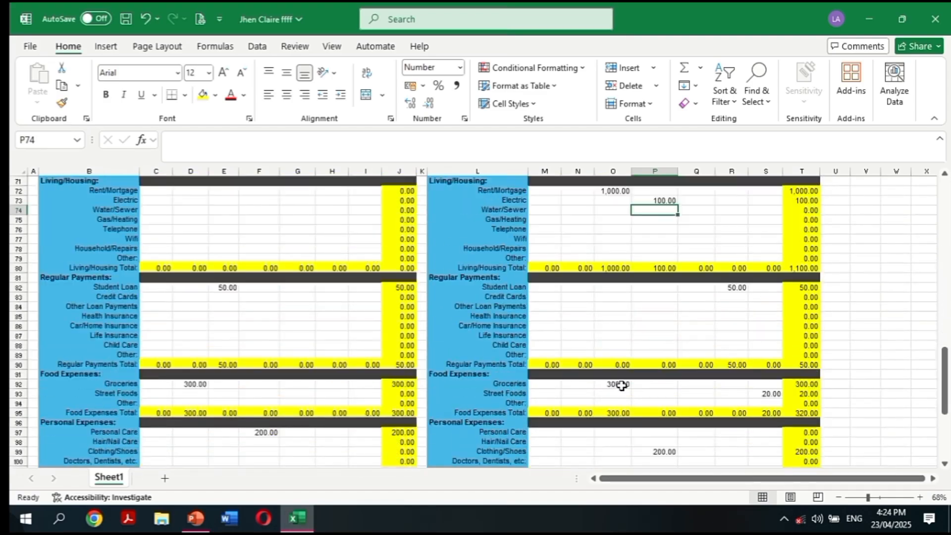
Move Week 4's 300 Groceries amount to Wednesday in P92 and its 20 Street Foods amount to Friday in R93
{"action": "left_click", "coordinate": [655, 384]}
{"action": "type", "text": "300"}
{"action": "left_click", "coordinate": [732, 394]}
{"action": "type", "text": "20"}
Clear Week 4's Wednesday Clothing/Shoes amount in P99 and enter 60 for Saturday's Laundry/Dry Clean in S102
{"action": "scroll", "coordinate": [675, 402], "scroll_direction": "down", "scroll_amount": 4}
{"action": "left_click", "coordinate": [659, 336]}
{"action": "left_click", "coordinate": [768, 365]}
{"action": "type", "text": "60"}
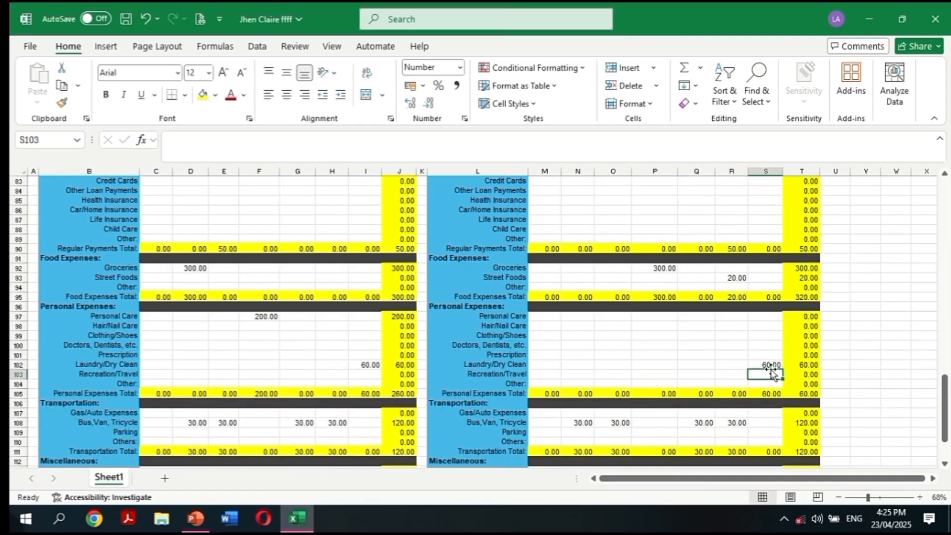
{"action": "scroll", "coordinate": [798, 414], "scroll_direction": "down", "scroll_amount": 4}
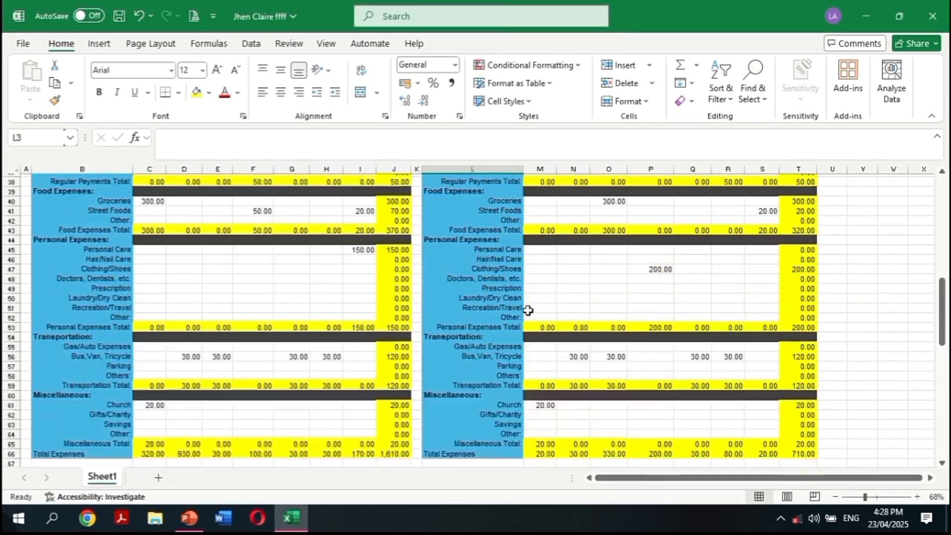
Enter the heading EXPENSES in L3, above the Week 3 block
{"action": "scroll", "coordinate": [526, 308], "scroll_direction": "up", "scroll_amount": 8}
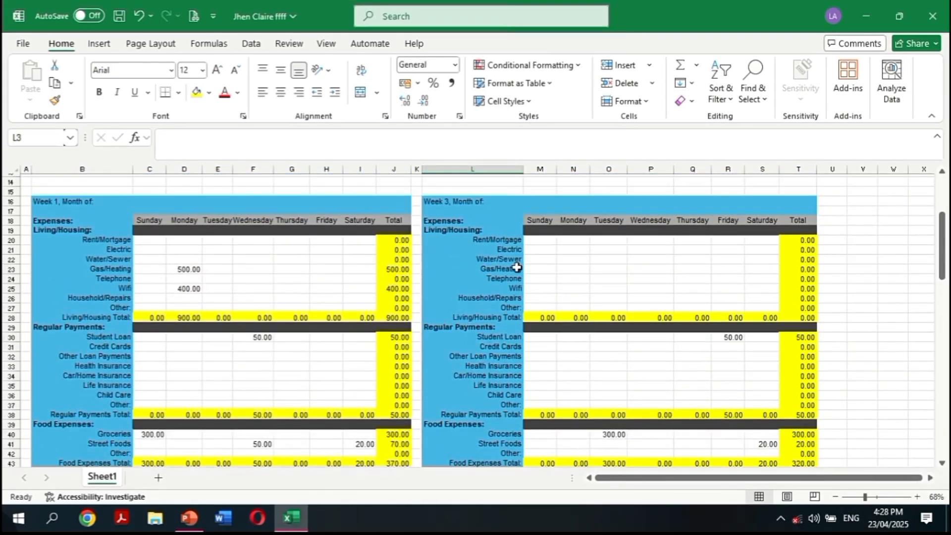
{"action": "scroll", "coordinate": [517, 267], "scroll_direction": "down", "scroll_amount": 2}
{"action": "scroll", "coordinate": [488, 229], "scroll_direction": "up", "scroll_amount": 7}
{"action": "left_click", "coordinate": [485, 222]}
{"action": "type", "text": "E"}
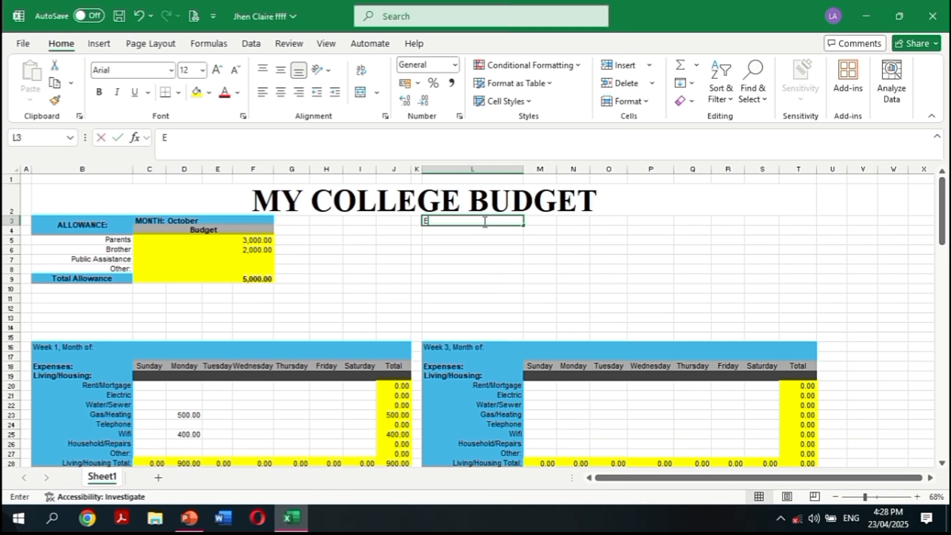
{"action": "type", "text": "XPENSES"}
{"action": "double_click", "coordinate": [538, 223]}
{"action": "left_click", "coordinate": [471, 269]}
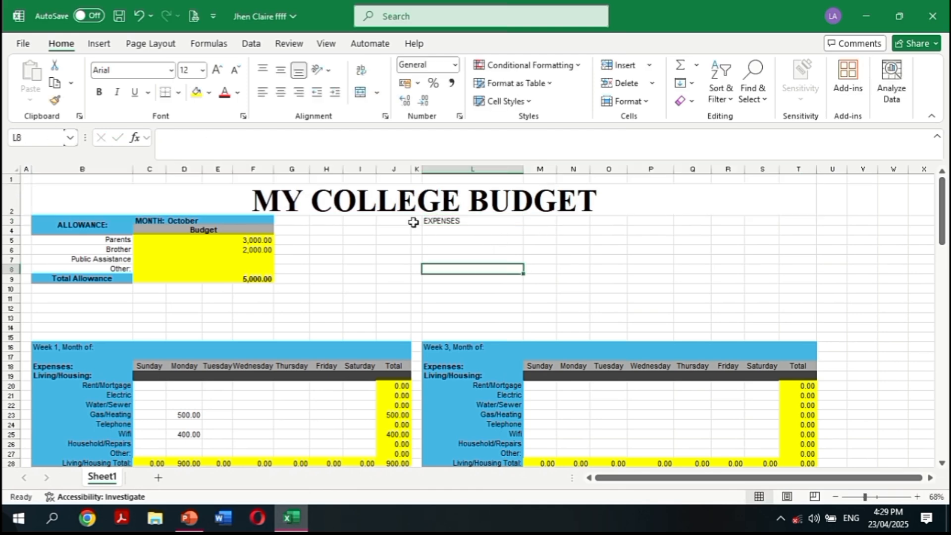
Enter MONTH: in M3 and October in N3 beside the EXPENSES heading
{"action": "left_click", "coordinate": [415, 221]}
{"action": "left_click", "coordinate": [456, 222]}
{"action": "scroll", "coordinate": [686, 379], "scroll_direction": "up", "scroll_amount": 3}
{"action": "left_click", "coordinate": [436, 251]}
{"action": "type", "text": "MONTH:"}
{"action": "left_click", "coordinate": [489, 252]}
{"action": "type", "text": "October"}
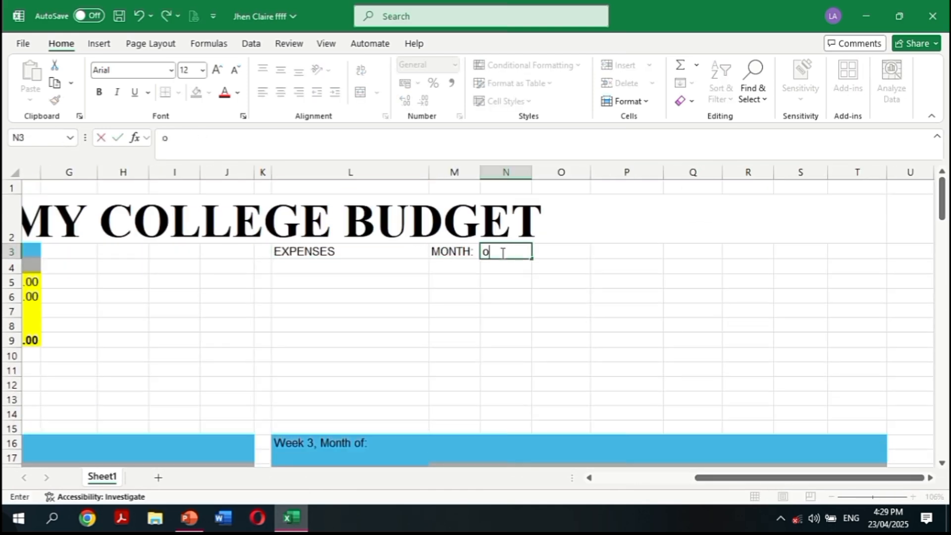
{"action": "left_click", "coordinate": [444, 282]}
Merge and centre EXPENSES across L3:L4, and make it and the MONTH: October cells bold
{"action": "left_click_drag", "start_coordinate": [346, 251], "coordinate": [347, 267]}
{"action": "left_click", "coordinate": [362, 92]}
{"action": "key", "text": "ctrl+b"}
{"action": "left_click_drag", "start_coordinate": [502, 251], "coordinate": [599, 249]}
{"action": "key", "text": "ctrl+b"}
Enter the bold subheading Actual in M4 and merge and centre it across M4:P4
{"action": "left_click", "coordinate": [357, 263]}
{"action": "left_click", "coordinate": [460, 267]}
{"action": "type", "text": "Actual"}
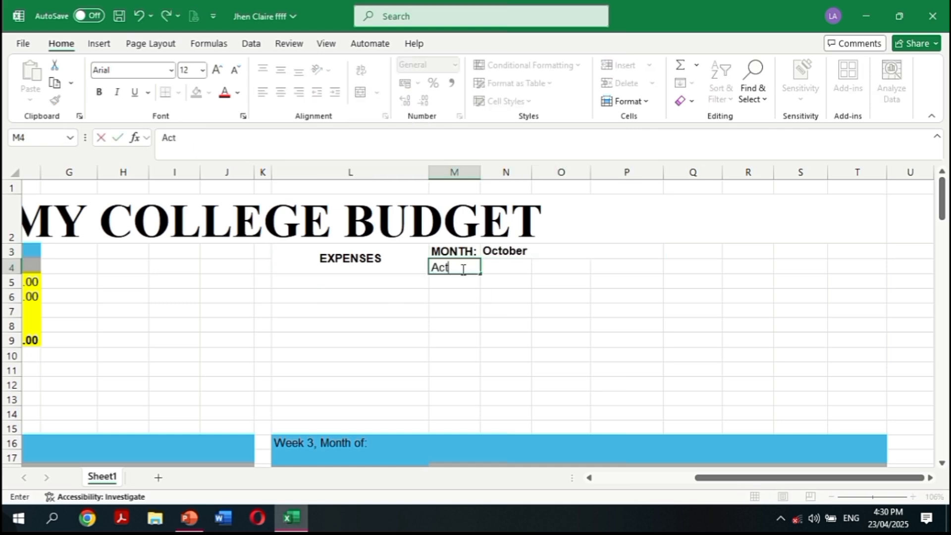
{"action": "left_click", "coordinate": [446, 267]}
{"action": "left_click_drag", "start_coordinate": [446, 266], "coordinate": [644, 267]}
{"action": "left_click", "coordinate": [376, 92]}
{"action": "left_click", "coordinate": [395, 111]}
Enter the row labels Week 1, Week 2, Week 3, Week 4 and Total Expenses in L5:L9
{"action": "left_click", "coordinate": [371, 281]}
{"action": "type", "text": "Week 1"}
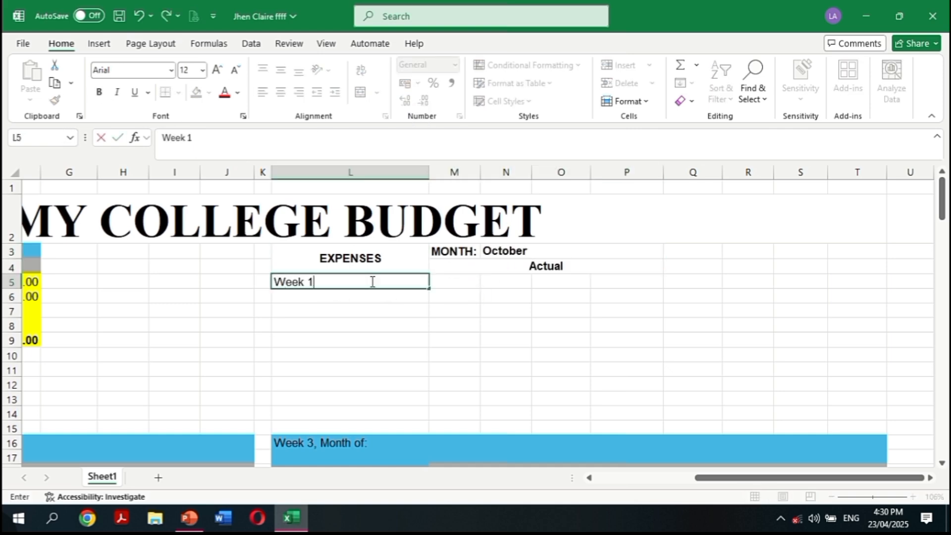
{"action": "key", "text": "Return"}
{"action": "type", "text": "Week 2"}
{"action": "key", "text": "Return"}
{"action": "type", "text": "Week 3"}
{"action": "key", "text": "Return"}
{"action": "type", "text": "Week 4 Tat"}
{"action": "key", "text": "BackSpace"}
{"action": "key", "text": "BackSpace"}
{"action": "type", "text": "otal Expenses"}
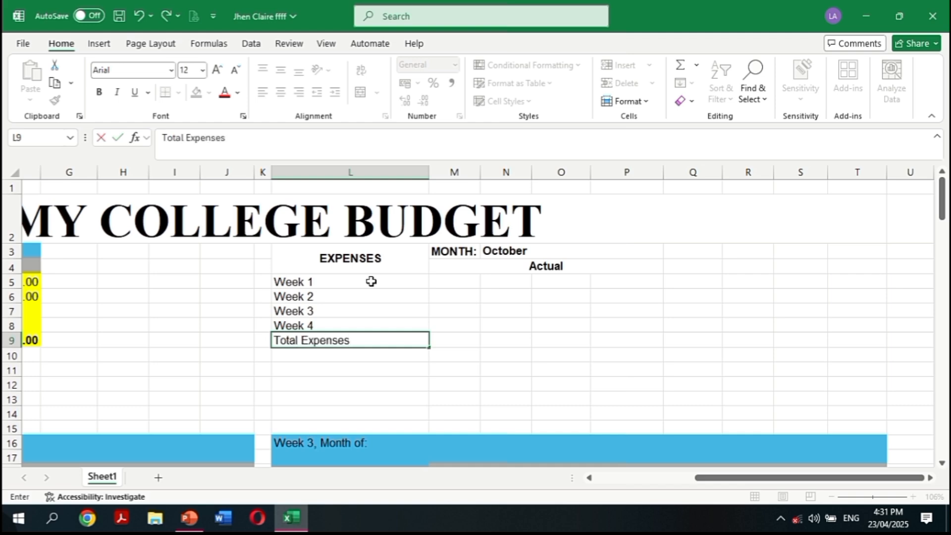
Right-align the week labels in L5:L8, and centre and bold Total Expenses in L9
{"action": "left_click_drag", "start_coordinate": [371, 281], "coordinate": [372, 325]}
{"action": "left_click", "coordinate": [299, 93]}
{"action": "left_click", "coordinate": [350, 341]}
{"action": "left_click", "coordinate": [281, 92]}
{"action": "left_click", "coordinate": [99, 92]}
{"action": "left_click", "coordinate": [623, 281]}
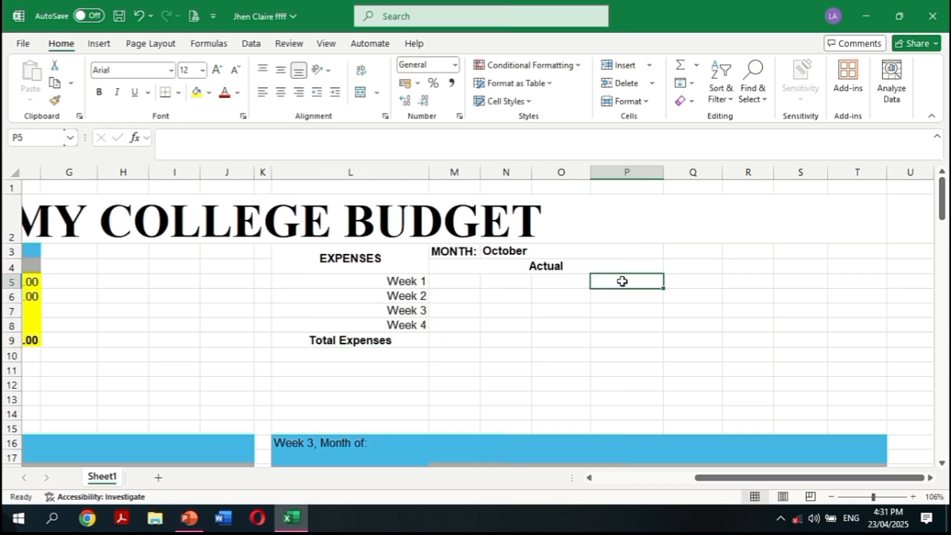
Fill the EXPENSES heading and the Total Expenses cell L9 with the sheet's blue heading colour
{"action": "left_click", "coordinate": [351, 258]}
{"action": "left_click", "coordinate": [209, 93]}
{"action": "left_click", "coordinate": [353, 342]}
{"action": "left_click", "coordinate": [208, 92]}
{"action": "left_click", "coordinate": [333, 233]}
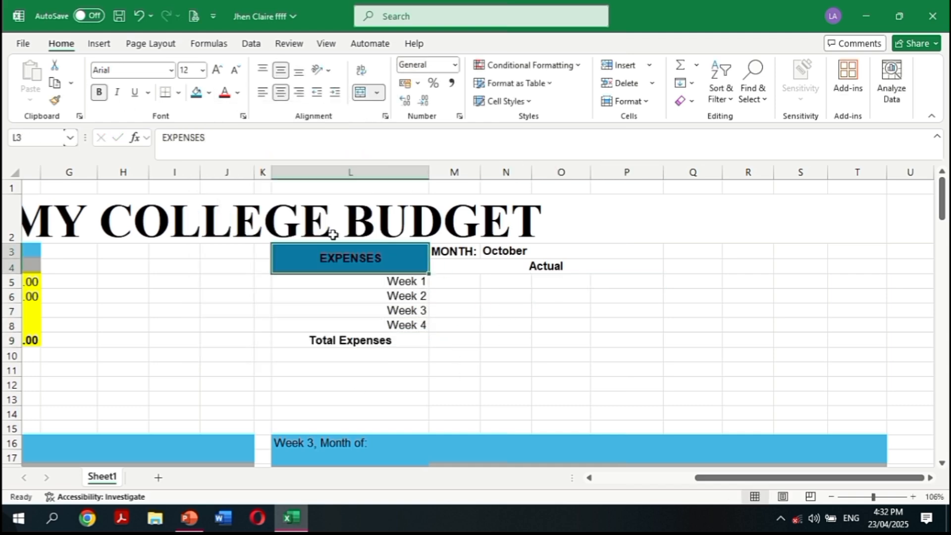
{"action": "left_click", "coordinate": [209, 92]}
{"action": "left_click", "coordinate": [355, 345]}
{"action": "left_click", "coordinate": [196, 92]}
Fill the MONTH: October row M3:P3 blue and the Actual subheading grey
{"action": "left_click_drag", "start_coordinate": [455, 251], "coordinate": [627, 251]}
{"action": "left_click", "coordinate": [197, 92]}
{"action": "scroll", "coordinate": [466, 228], "scroll_direction": "down", "scroll_amount": 1}
{"action": "left_click", "coordinate": [466, 223]}
{"action": "left_click", "coordinate": [209, 92]}
{"action": "left_click", "coordinate": [203, 191]}
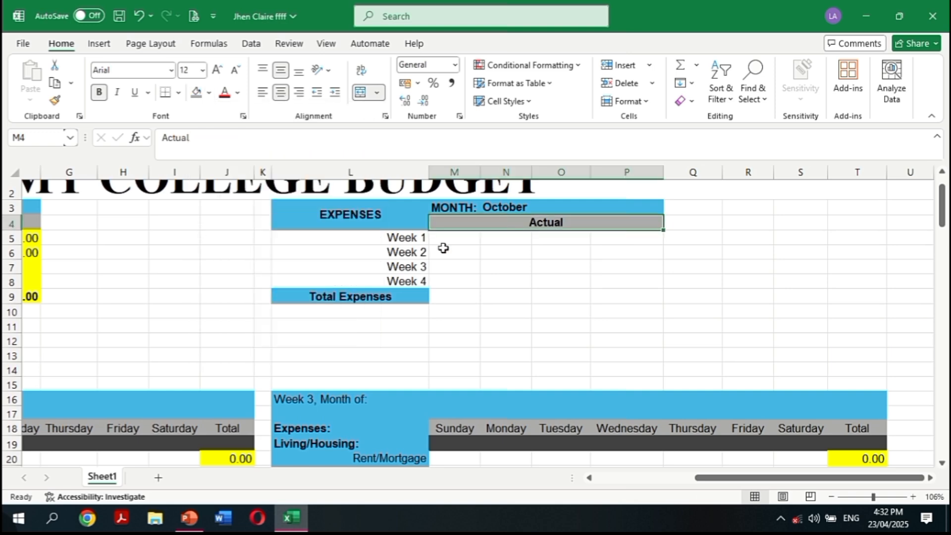
Fill the amount area M5:P9 yellow and the separator row L10:P10 dark grey
{"action": "left_click_drag", "start_coordinate": [446, 240], "coordinate": [627, 296]}
{"action": "left_click", "coordinate": [418, 340]}
{"action": "left_click_drag", "start_coordinate": [366, 307], "coordinate": [644, 310]}
{"action": "left_click", "coordinate": [208, 92]}
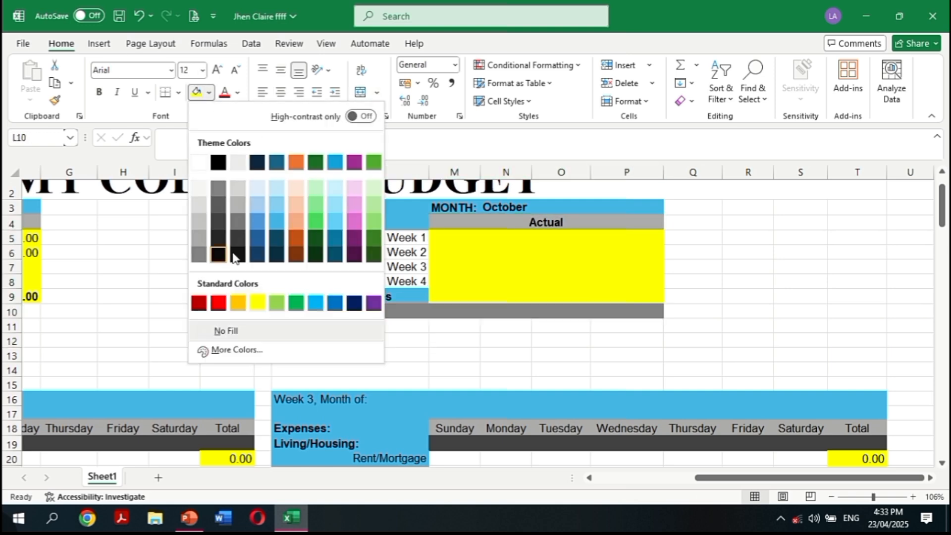
{"action": "left_click", "coordinate": [203, 230]}
{"action": "left_click", "coordinate": [209, 92]}
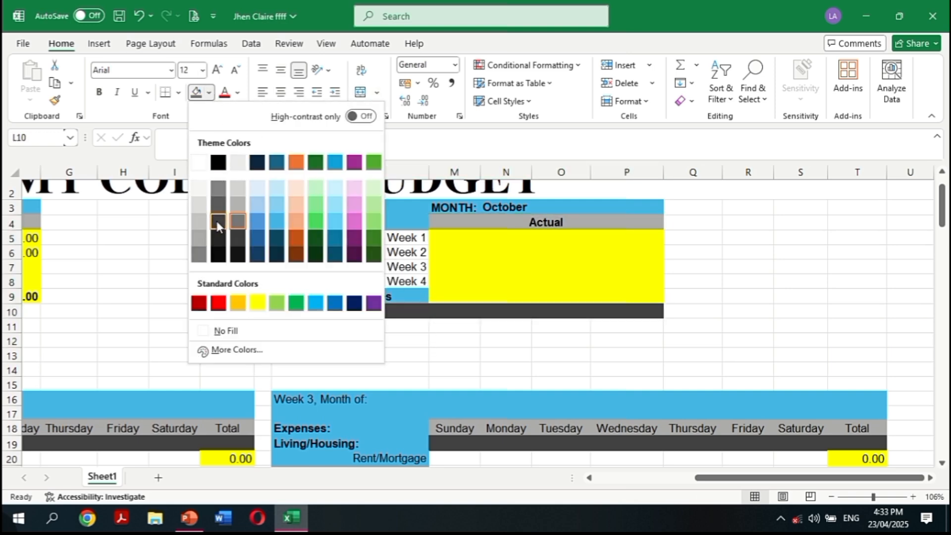
{"action": "left_click", "coordinate": [217, 225]}
{"action": "left_click", "coordinate": [350, 310]}
{"action": "left_click", "coordinate": [356, 342]}
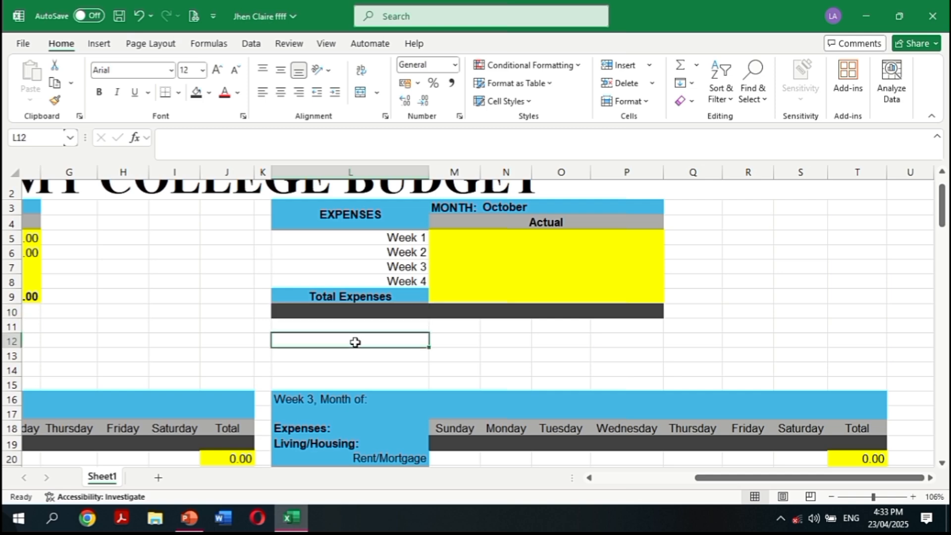
{"action": "left_click", "coordinate": [139, 16]}
{"action": "left_click", "coordinate": [166, 16]}
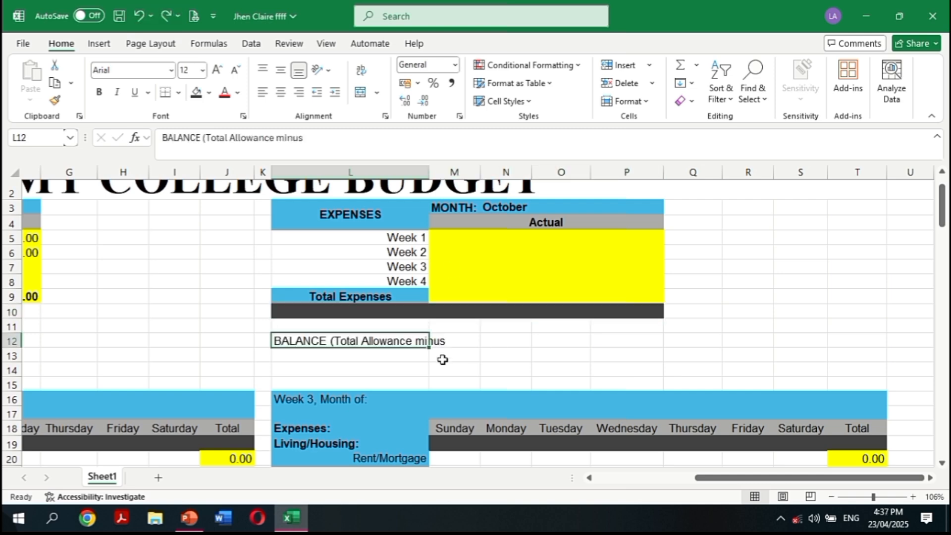
Complete the label in L11 as "BALANCE (Total Allowance minus Total Expenses)"
{"action": "double_click", "coordinate": [449, 327]}
{"action": "type", "text": "T"}
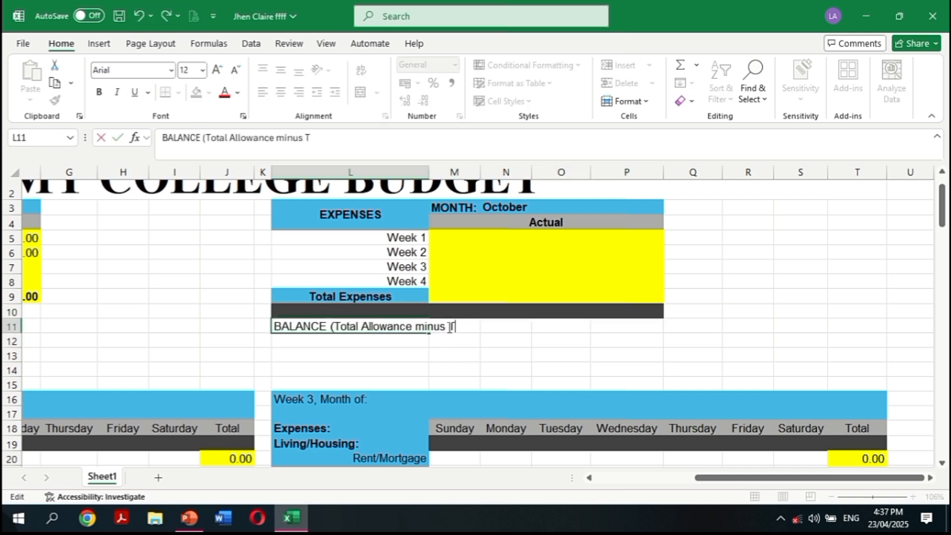
{"action": "key", "text": "BackSpace"}
{"action": "type", "text": "Total Expenses"}
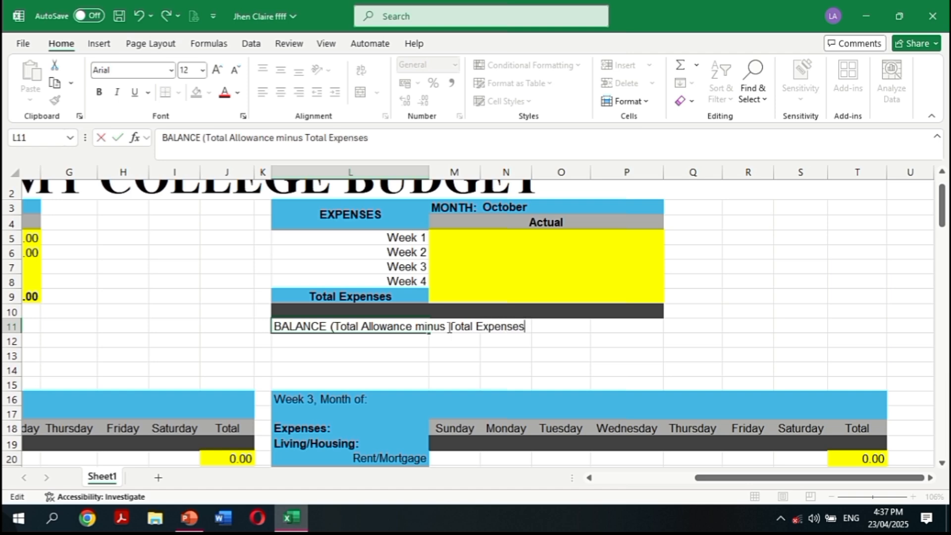
{"action": "type", "text": ")"}
{"action": "left_click", "coordinate": [390, 368]}
Make the BALANCE label in L11 bold, wrap its text and centre it horizontally and vertically
{"action": "left_click", "coordinate": [317, 326]}
{"action": "left_click", "coordinate": [99, 92]}
{"action": "left_click", "coordinate": [281, 70]}
{"action": "left_click", "coordinate": [362, 70]}
{"action": "left_click", "coordinate": [281, 92]}
Merge and centre the BALANCE label across L11:M11
{"action": "left_click_drag", "start_coordinate": [409, 339], "coordinate": [431, 315]}
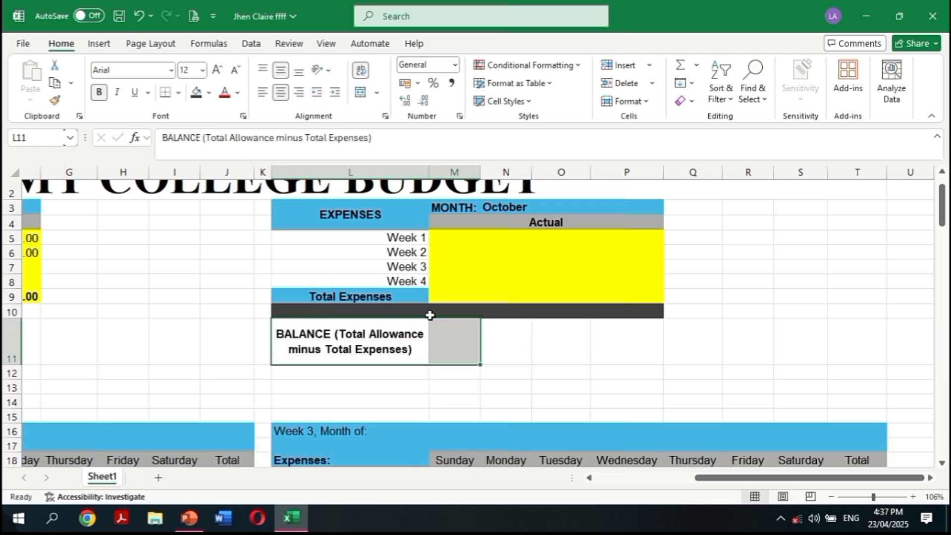
{"action": "left_click", "coordinate": [362, 92]}
{"action": "left_click", "coordinate": [548, 352]}
{"action": "left_click", "coordinate": [631, 340]}
{"action": "left_click", "coordinate": [340, 341]}
{"action": "scroll", "coordinate": [434, 409], "scroll_direction": "up", "scroll_amount": 1}
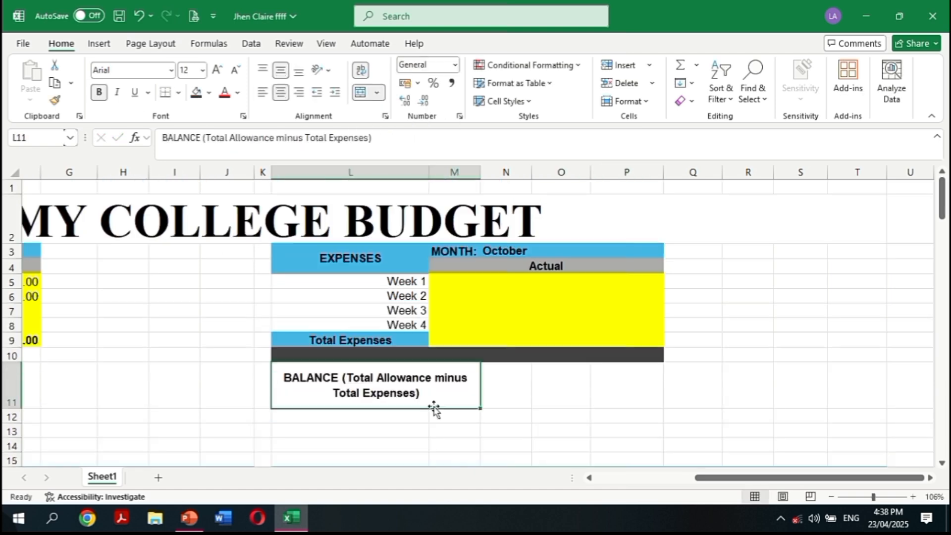
Fill the BALANCE row L11:P11 with the sheet's blue heading colour
{"action": "left_click_drag", "start_coordinate": [434, 409], "coordinate": [617, 389]}
{"action": "left_click", "coordinate": [209, 92]}
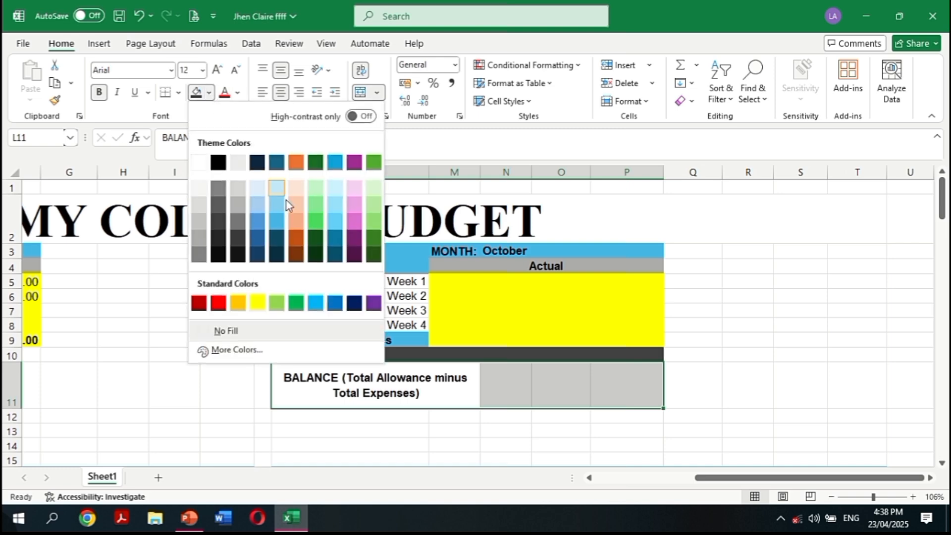
{"action": "left_click", "coordinate": [277, 220]}
{"action": "left_click", "coordinate": [380, 434]}
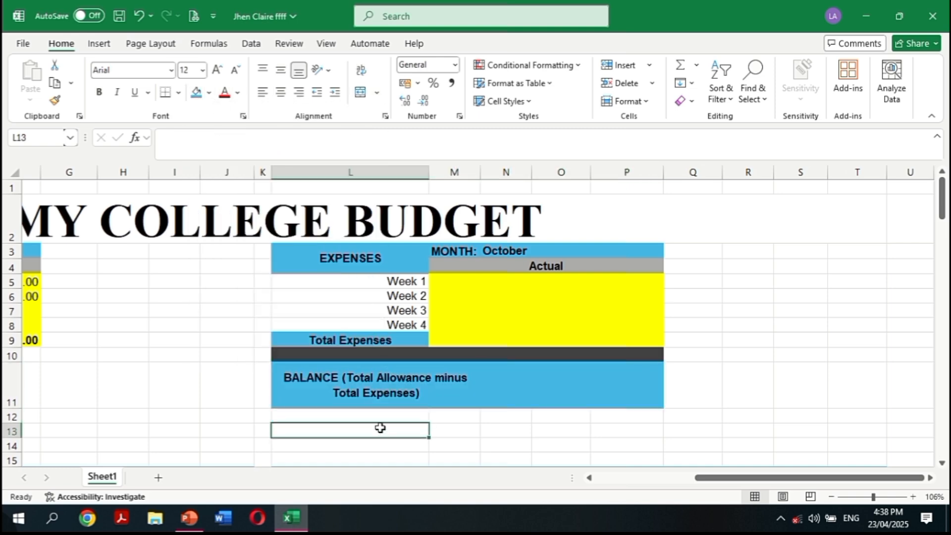
Fill the Week 1 actual expense in P5 with the formula =(J66), linking the Week 1 block's overall Total Expenses
{"action": "left_click", "coordinate": [564, 296]}
{"action": "left_click", "coordinate": [644, 282]}
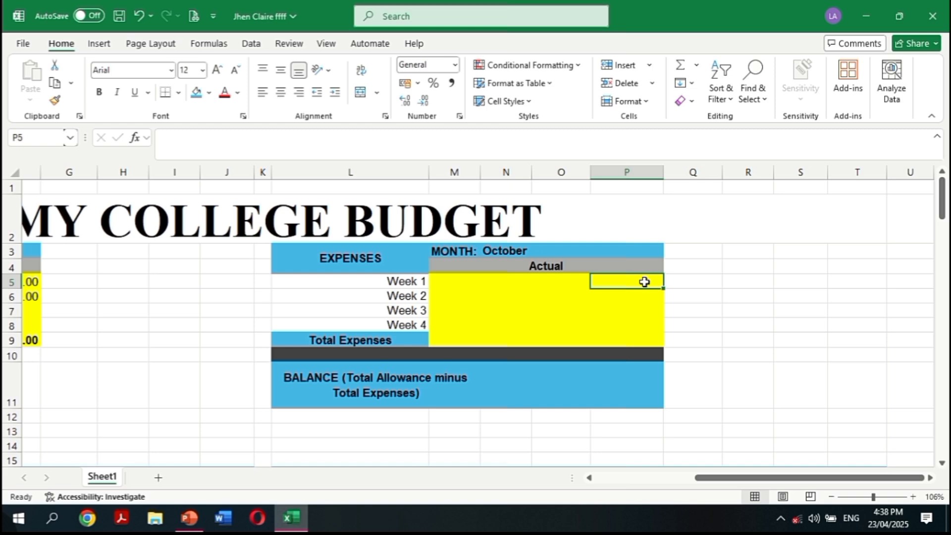
{"action": "left_click", "coordinate": [356, 146]}
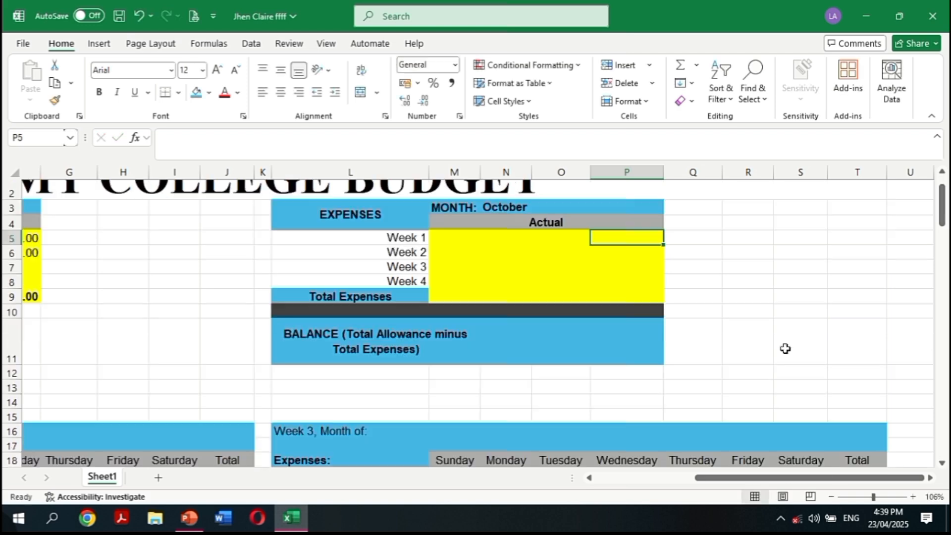
{"action": "left_click_drag", "start_coordinate": [873, 497], "coordinate": [860, 497]}
{"action": "scroll", "coordinate": [601, 272], "scroll_direction": "down", "scroll_amount": 3}
{"action": "scroll", "coordinate": [601, 272], "scroll_direction": "up", "scroll_amount": 3}
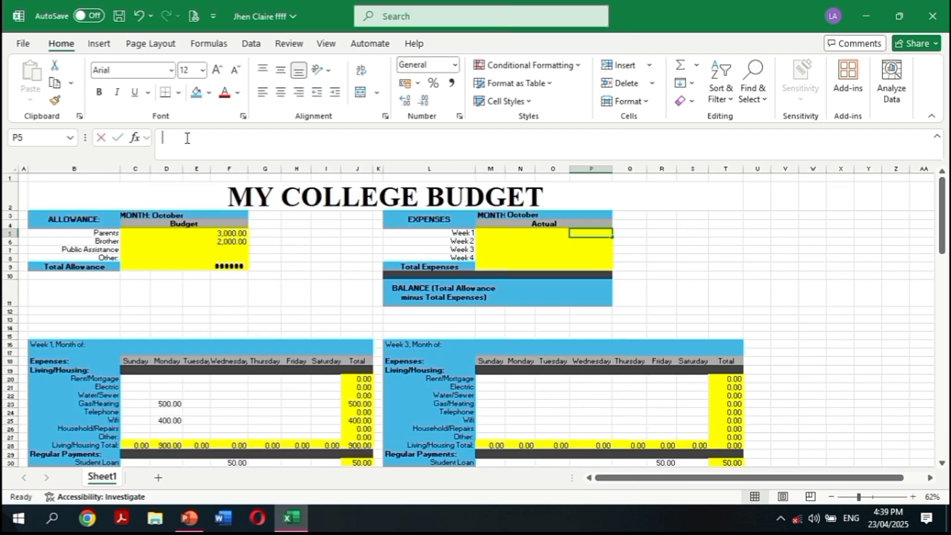
{"action": "left_click", "coordinate": [188, 138]}
{"action": "type", "text": "=("}
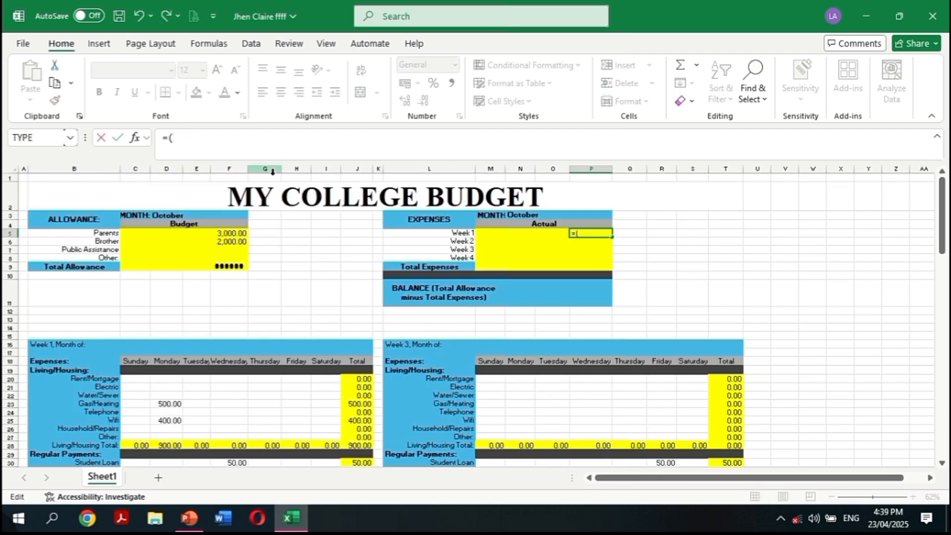
{"action": "scroll", "coordinate": [276, 281], "scroll_direction": "down", "scroll_amount": 7}
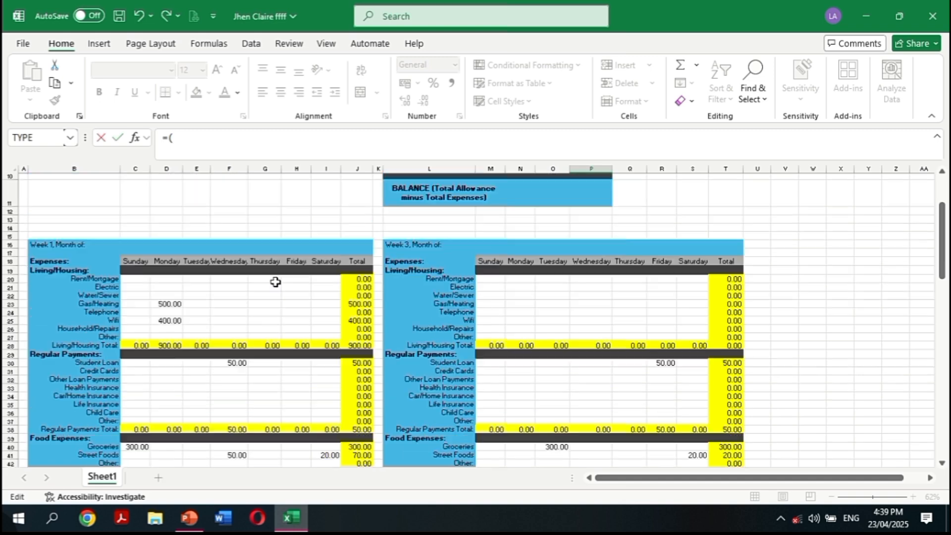
{"action": "scroll", "coordinate": [290, 296], "scroll_direction": "down", "scroll_amount": 6}
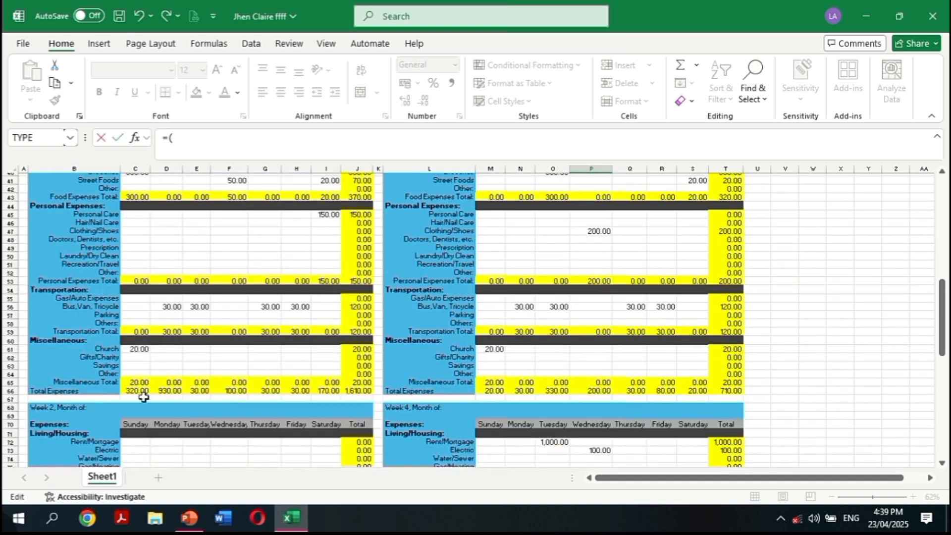
{"action": "left_click", "coordinate": [349, 393]}
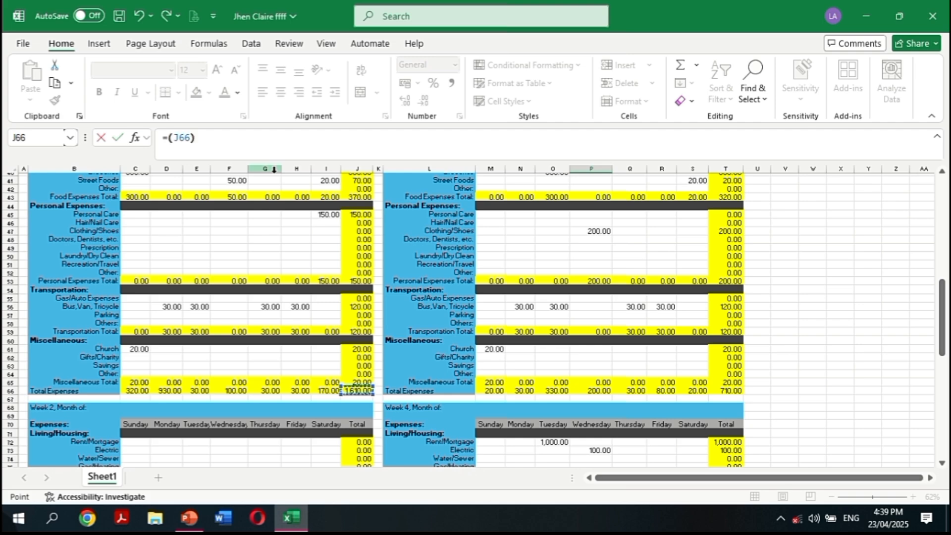
{"action": "type", "text": ")"}
{"action": "scroll", "coordinate": [560, 307], "scroll_direction": "up", "scroll_amount": 11}
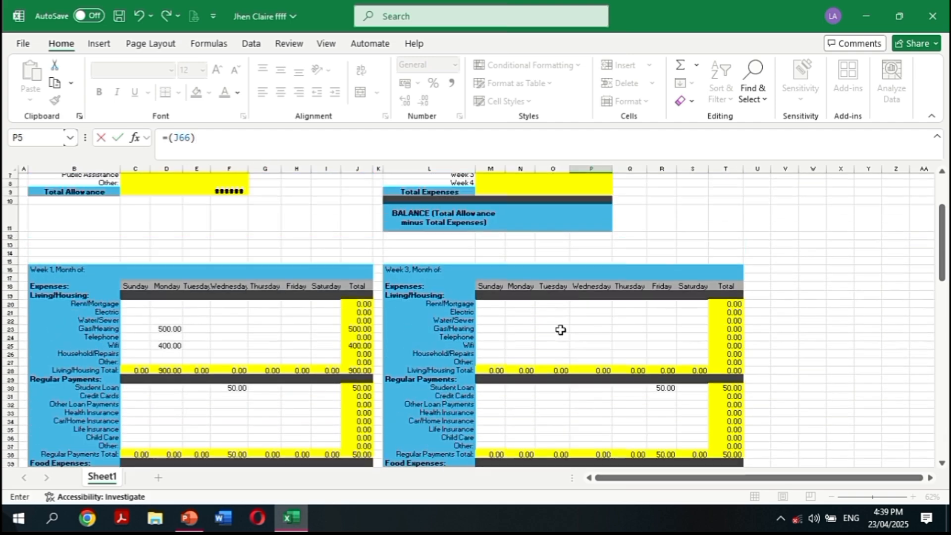
{"action": "scroll", "coordinate": [560, 330], "scroll_direction": "up", "scroll_amount": 2}
{"action": "key", "text": "Return"}
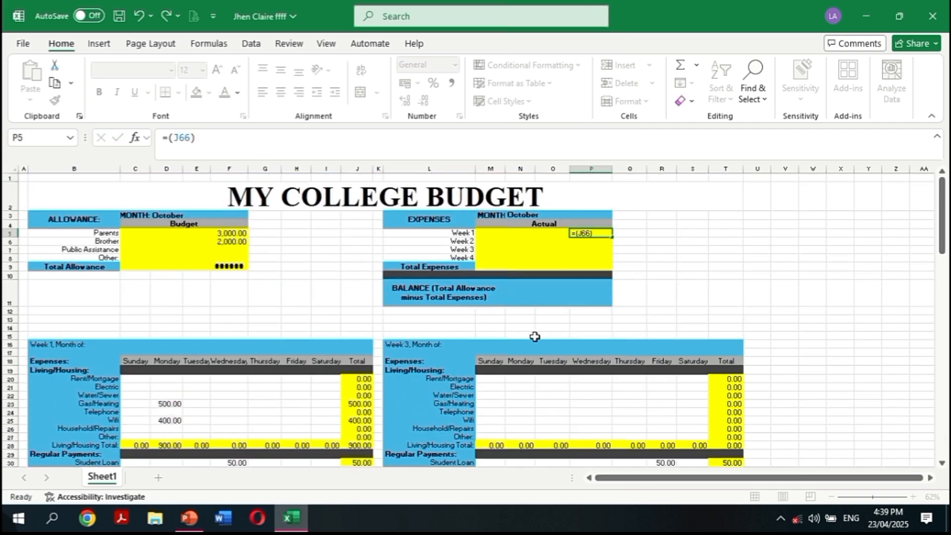
Fill the Week 2 actual expense in P6 with the formula =(J118), linking the Week 2 block's overall Total Expenses
{"action": "scroll", "coordinate": [536, 337], "scroll_direction": "down", "scroll_amount": 7}
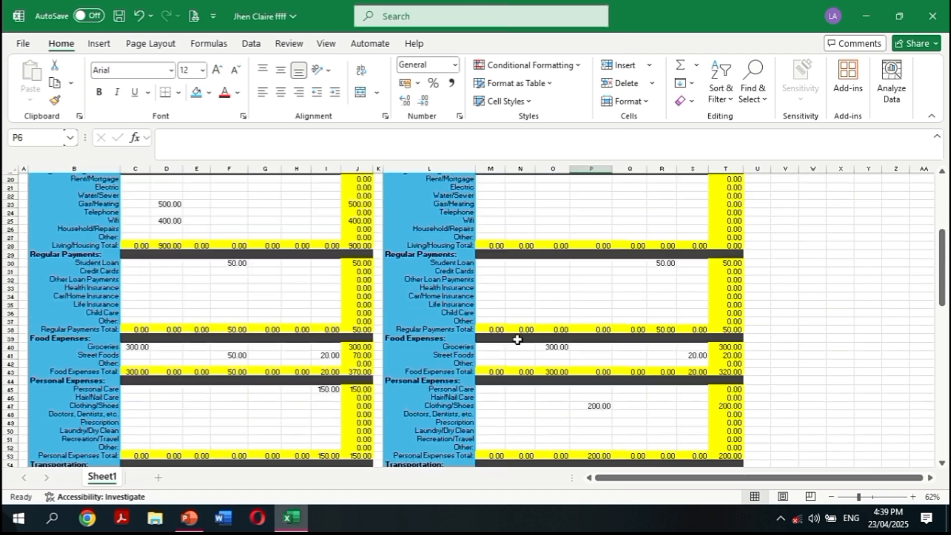
{"action": "scroll", "coordinate": [465, 332], "scroll_direction": "up", "scroll_amount": 4}
{"action": "scroll", "coordinate": [465, 333], "scroll_direction": "up", "scroll_amount": 3}
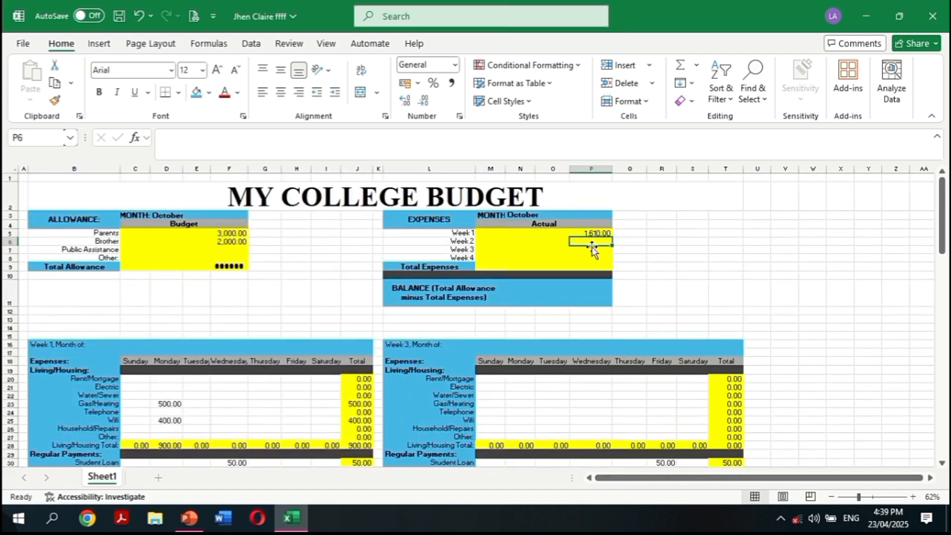
{"action": "left_click", "coordinate": [238, 132]}
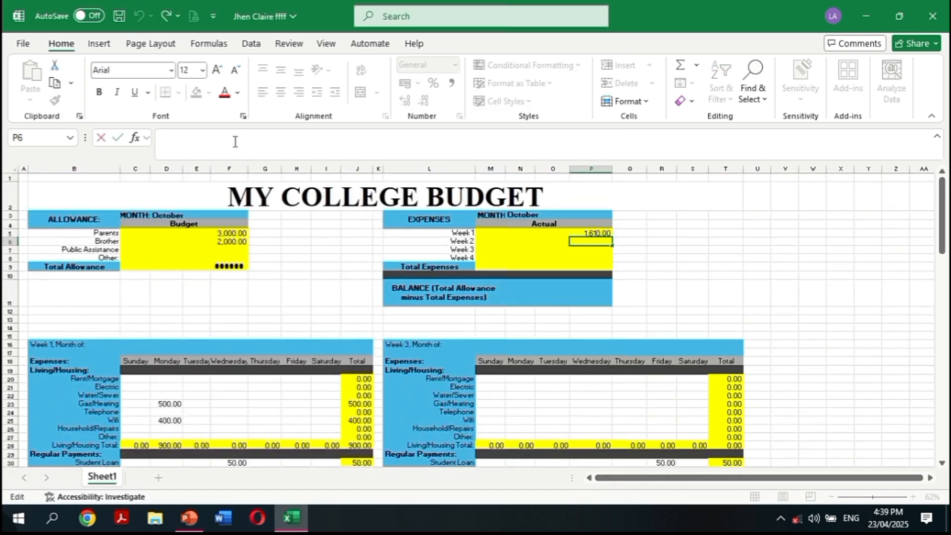
{"action": "type", "text": "=("}
{"action": "scroll", "coordinate": [301, 367], "scroll_direction": "down", "scroll_amount": 18}
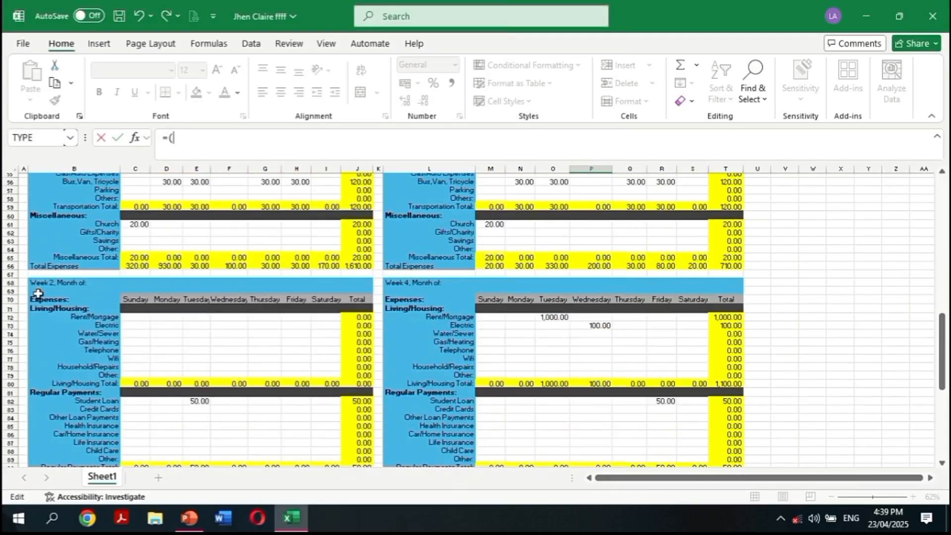
{"action": "scroll", "coordinate": [363, 361], "scroll_direction": "down", "scroll_amount": 12}
{"action": "left_click", "coordinate": [358, 404]}
{"action": "type", "text": ")"}
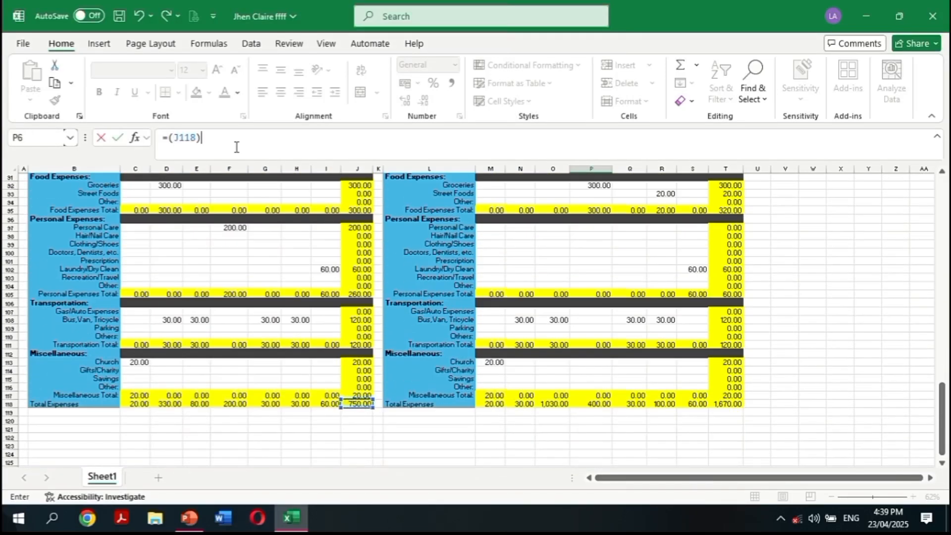
{"action": "key", "text": "Return"}
Fill the Week 3 actual expense in P7 with the formula =(T66), linking the Week 3 block's overall Total Expenses
{"action": "scroll", "coordinate": [578, 246], "scroll_direction": "up", "scroll_amount": 2}
{"action": "left_click", "coordinate": [177, 143]}
{"action": "type", "text": "=("}
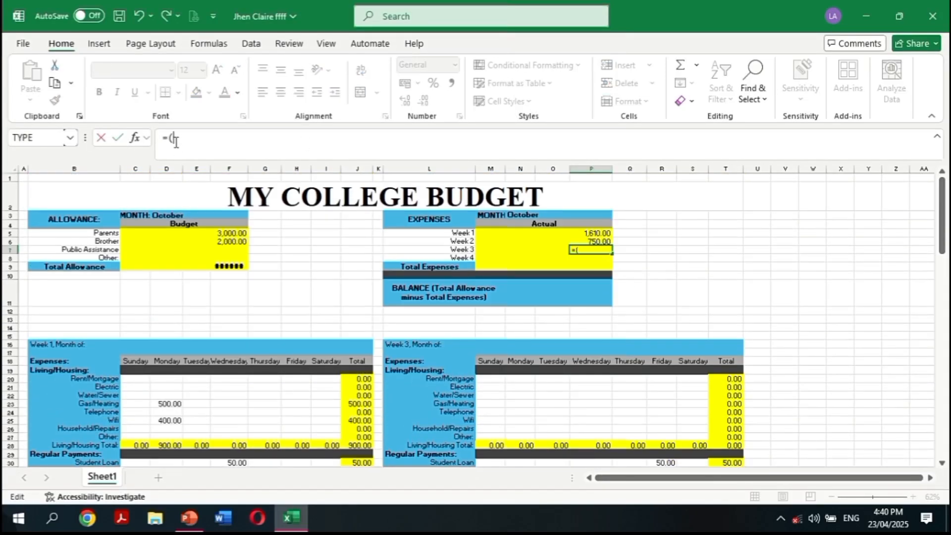
{"action": "scroll", "coordinate": [304, 304], "scroll_direction": "down", "scroll_amount": 20}
{"action": "scroll", "coordinate": [549, 252], "scroll_direction": "up", "scroll_amount": 20}
{"action": "scroll", "coordinate": [575, 340], "scroll_direction": "down", "scroll_amount": 14}
{"action": "left_click", "coordinate": [726, 327]}
{"action": "scroll", "coordinate": [634, 287], "scroll_direction": "up", "scroll_amount": 13}
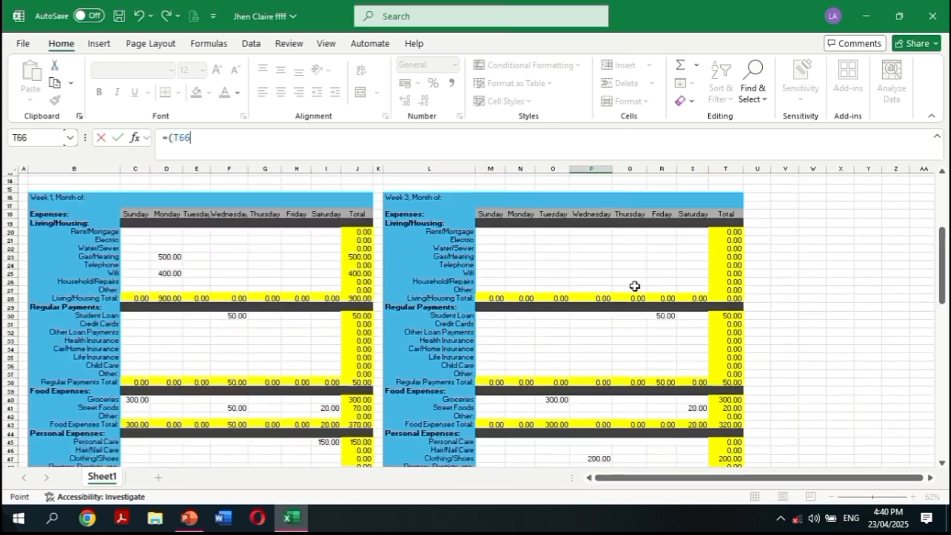
{"action": "type", "text": ")"}
{"action": "key", "text": "Return"}
Fill the Week 4 actual expense in P8 with the formula =(T118), linking the Week 4 block's overall Total Expenses
{"action": "scroll", "coordinate": [520, 216], "scroll_direction": "up", "scroll_amount": 1}
{"action": "left_click", "coordinate": [198, 143]}
{"action": "type", "text": "=("}
{"action": "scroll", "coordinate": [659, 391], "scroll_direction": "down", "scroll_amount": 12}
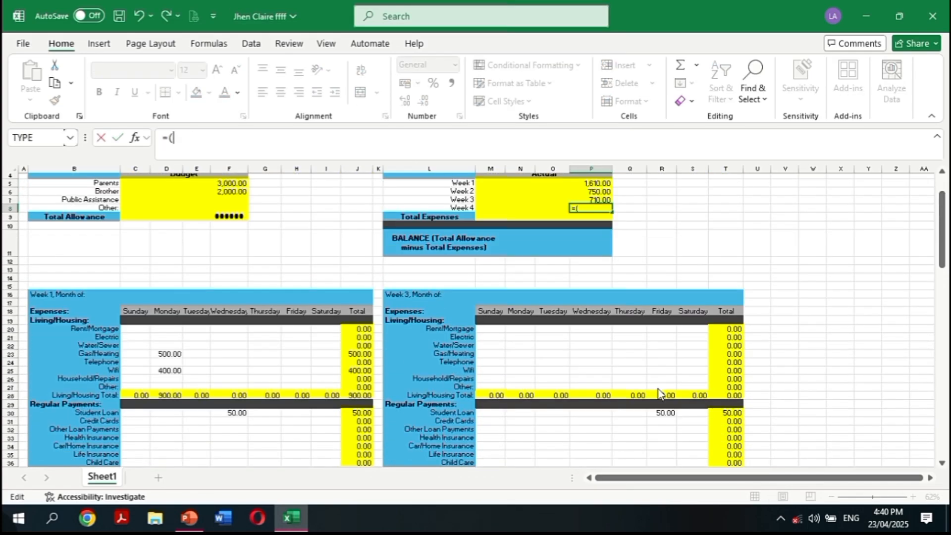
{"action": "scroll", "coordinate": [644, 387], "scroll_direction": "down", "scroll_amount": 17}
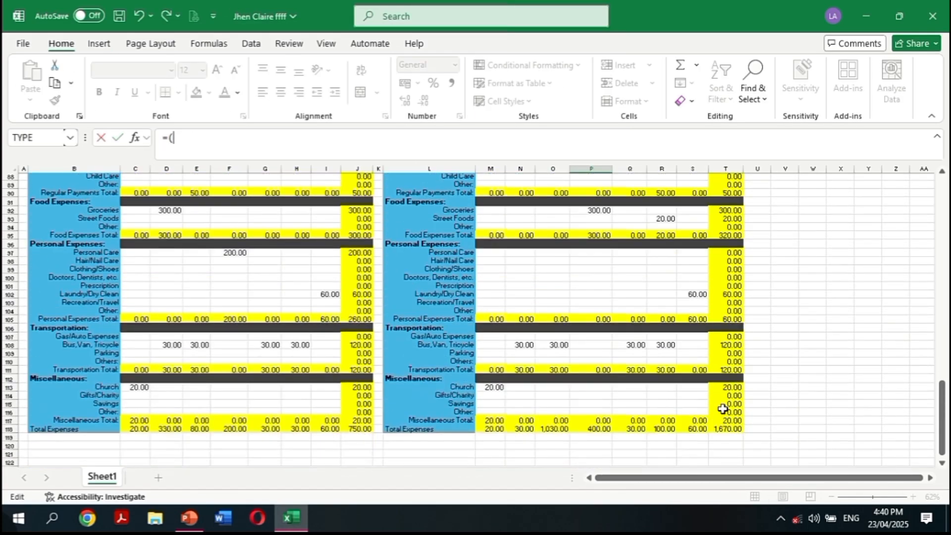
{"action": "left_click", "coordinate": [726, 429]}
{"action": "type", "text": ")"}
{"action": "key", "text": "Return"}
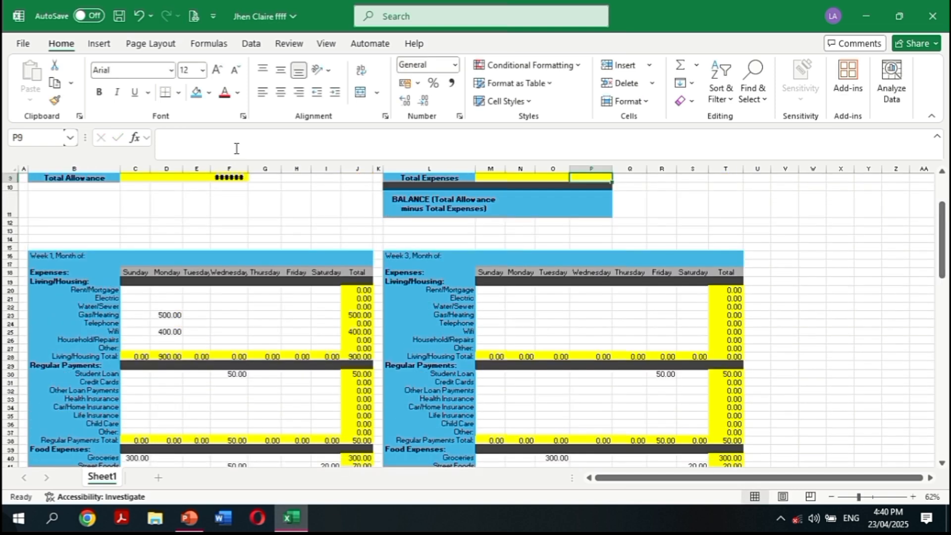
Total the four weekly expenses in the Total Expenses cell P9 with =SUM(P5:P8)
{"action": "scroll", "coordinate": [573, 268], "scroll_direction": "up", "scroll_amount": 3}
{"action": "left_click", "coordinate": [595, 275]}
{"action": "left_click", "coordinate": [600, 266]}
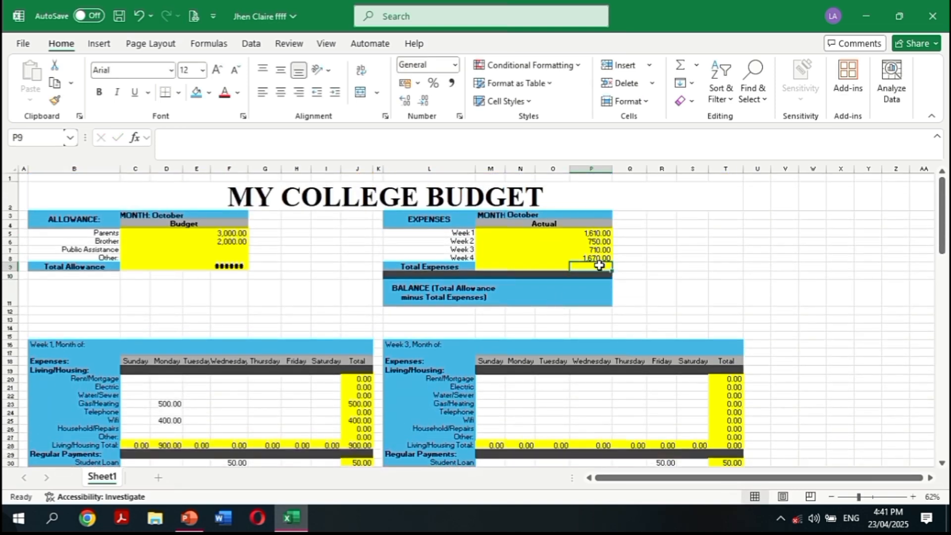
{"action": "left_click", "coordinate": [212, 149]}
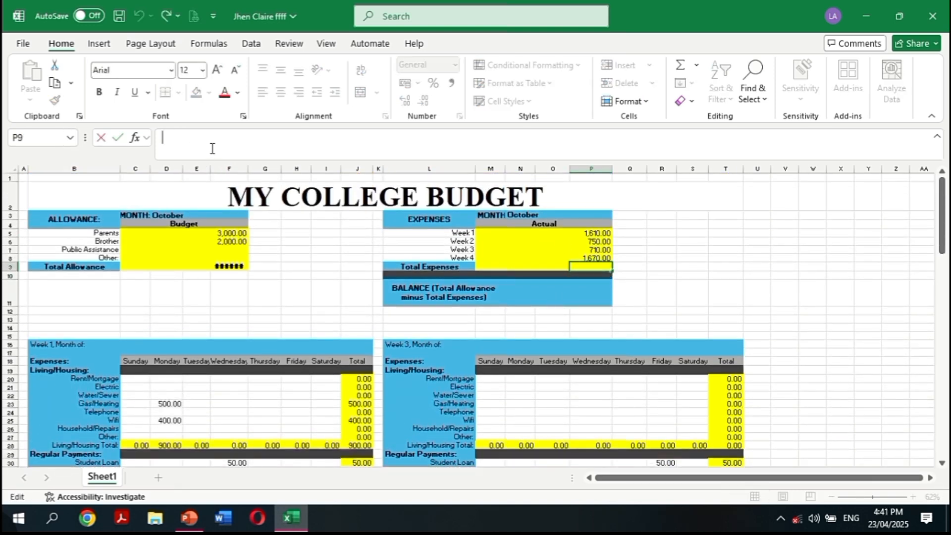
{"action": "type", "text": "="}
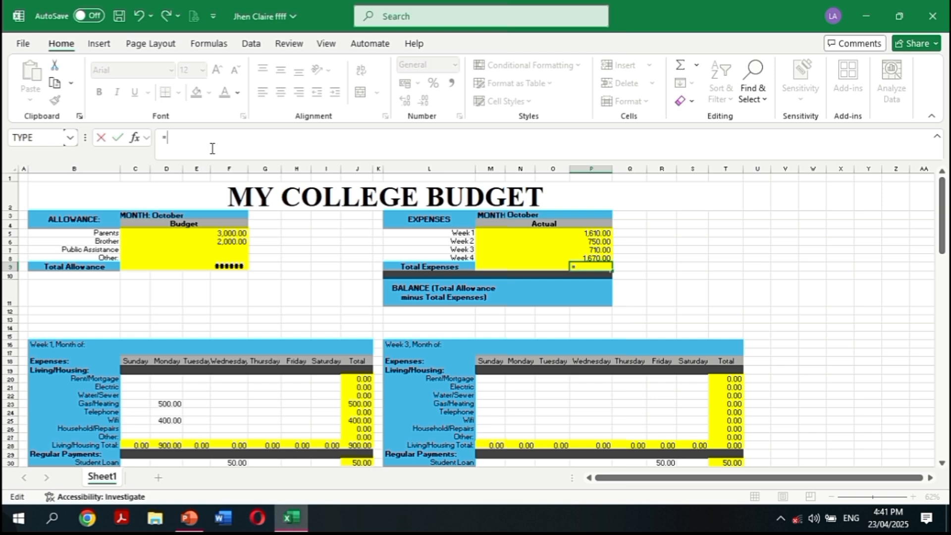
{"action": "type", "text": "SUM("}
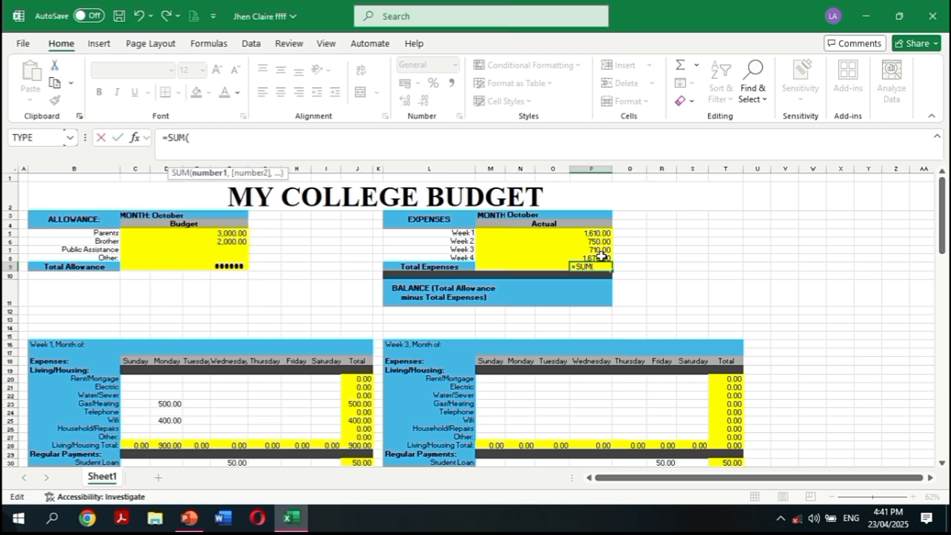
{"action": "left_click_drag", "start_coordinate": [601, 256], "coordinate": [599, 233]}
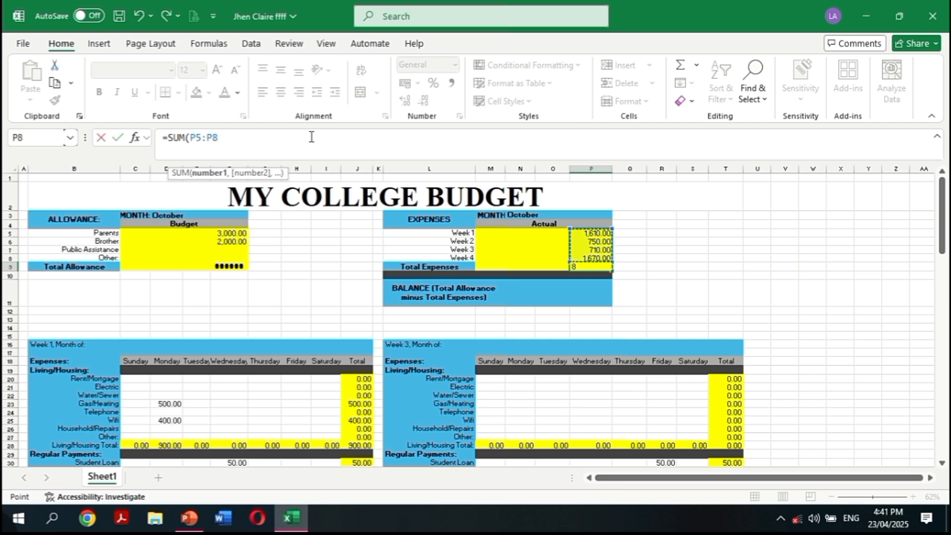
{"action": "type", "text": ")"}
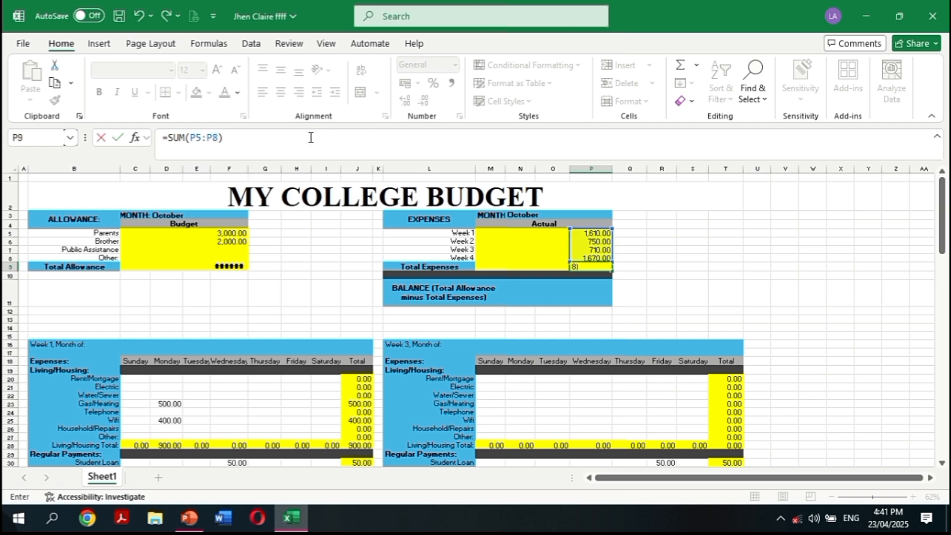
{"action": "key", "text": "Return"}
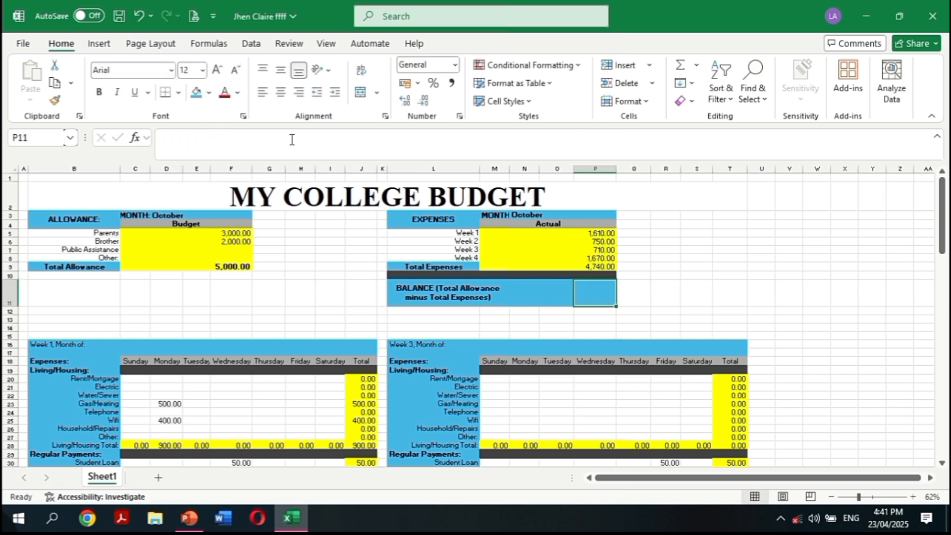
Calculate the balance in P11 as Total Allowance minus Total Expenses with the formula =(F9-P9)
{"action": "left_click", "coordinate": [246, 143]}
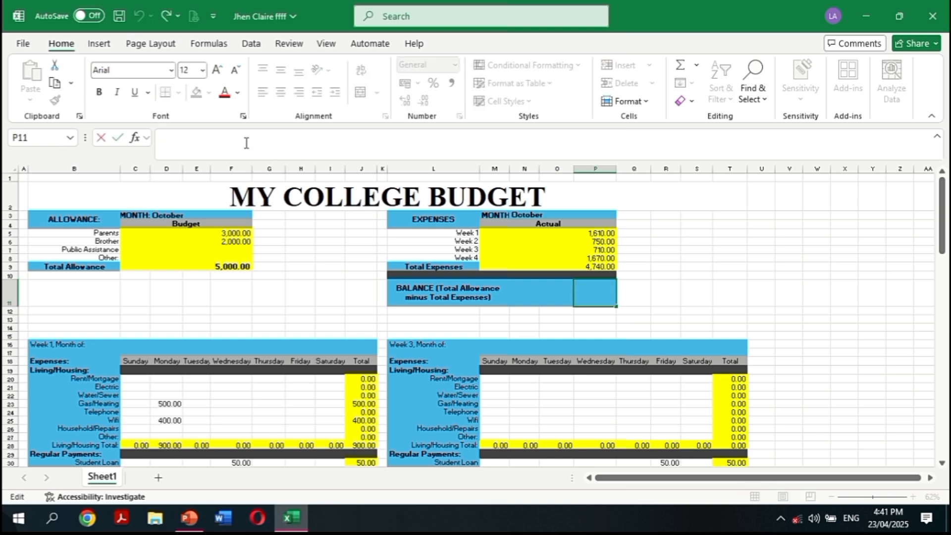
{"action": "type", "text": "=("}
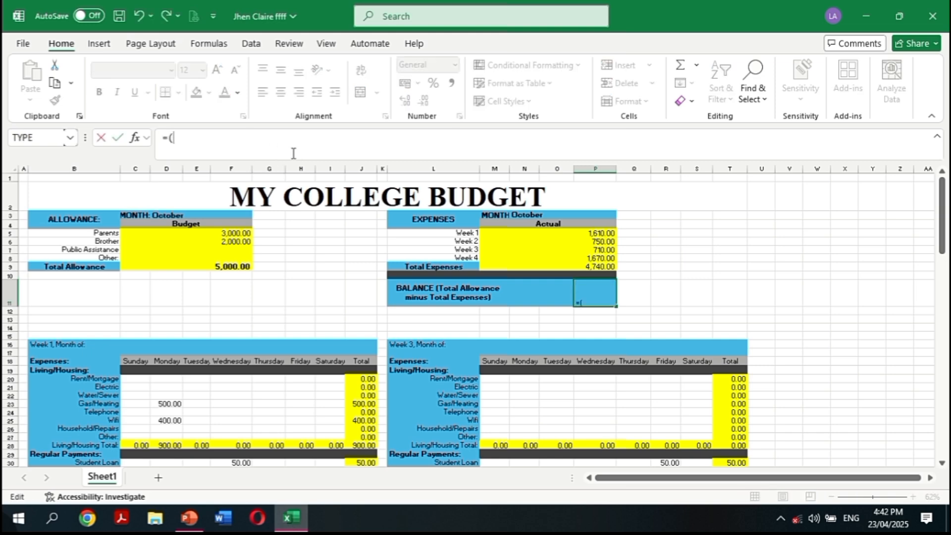
{"action": "left_click", "coordinate": [234, 266]}
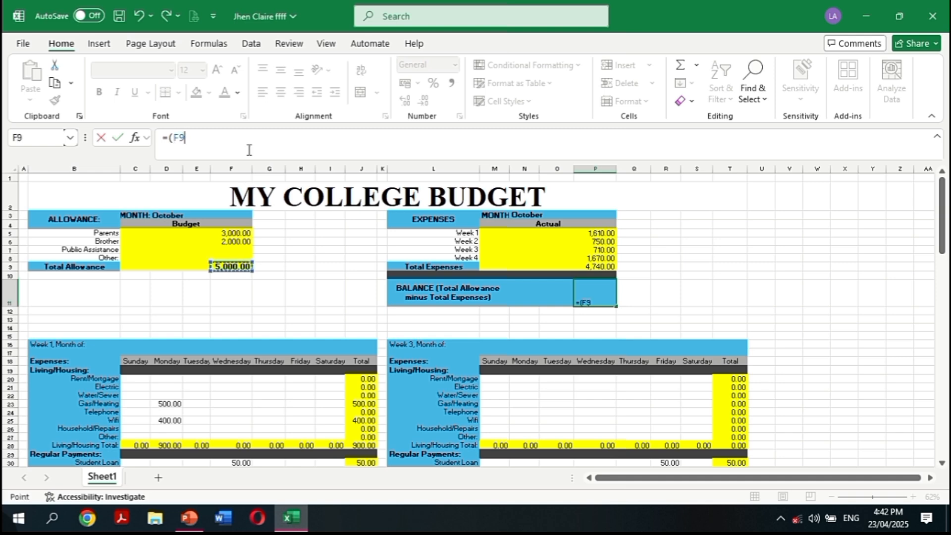
{"action": "type", "text": "-"}
{"action": "left_click", "coordinate": [597, 267]}
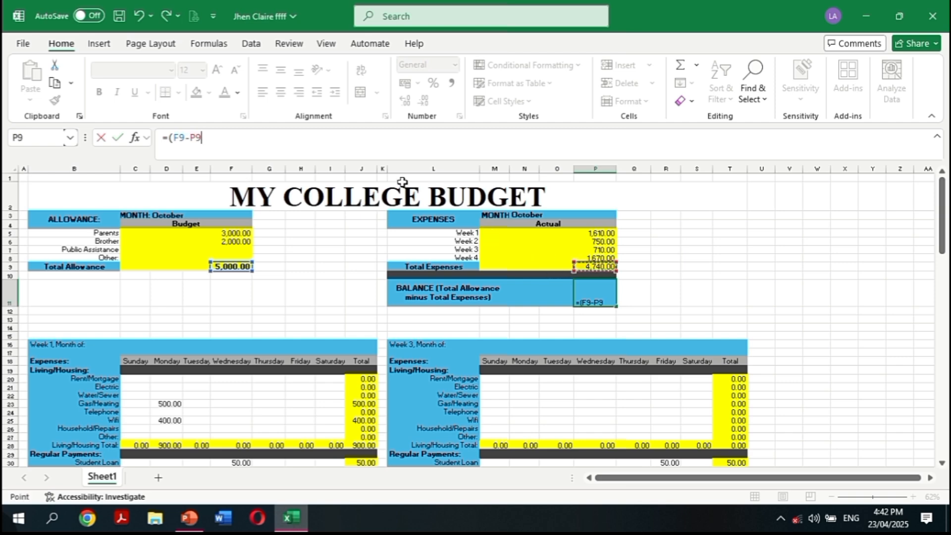
{"action": "type", "text": ")"}
{"action": "key", "text": "Return"}
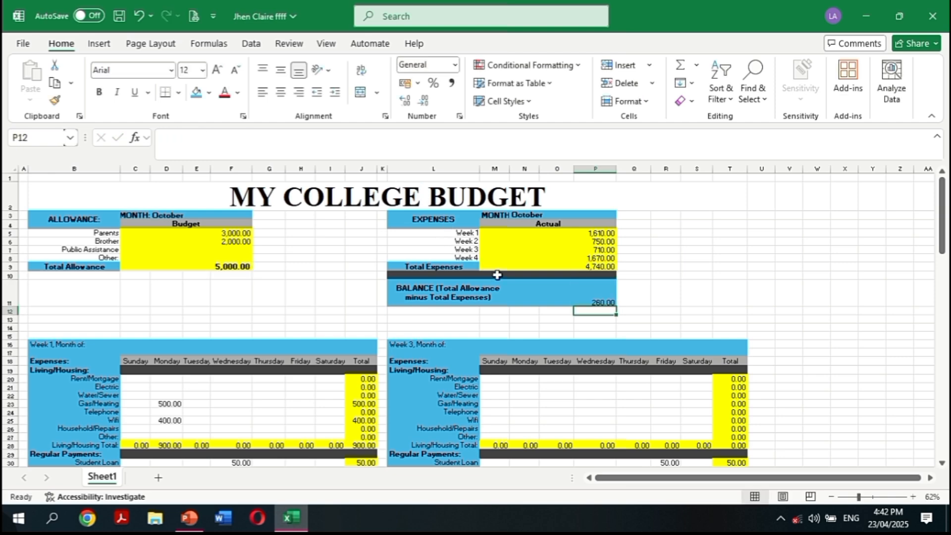
Make the balance amount in P11 bold and centre it horizontally and vertically
{"action": "left_click", "coordinate": [597, 299]}
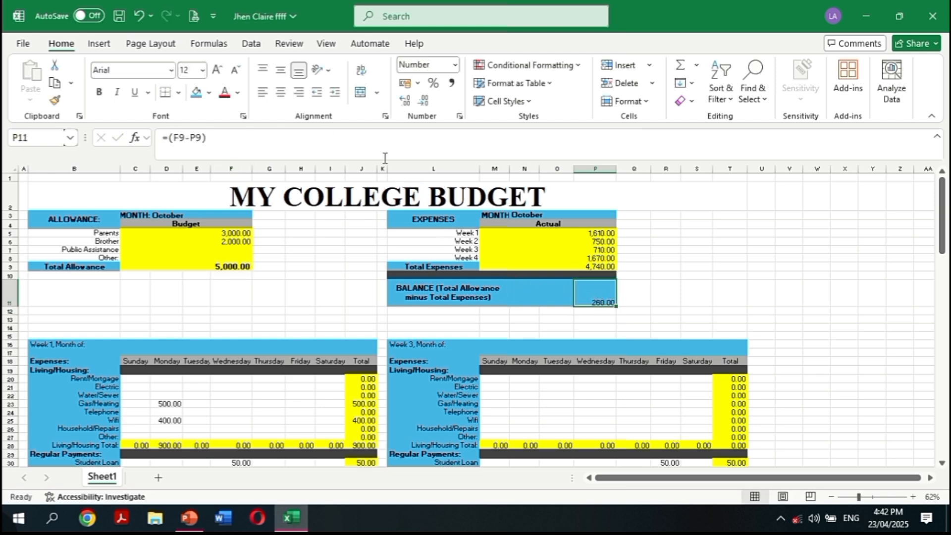
{"action": "left_click", "coordinate": [280, 70]}
{"action": "left_click", "coordinate": [281, 92]}
{"action": "left_click", "coordinate": [99, 93]}
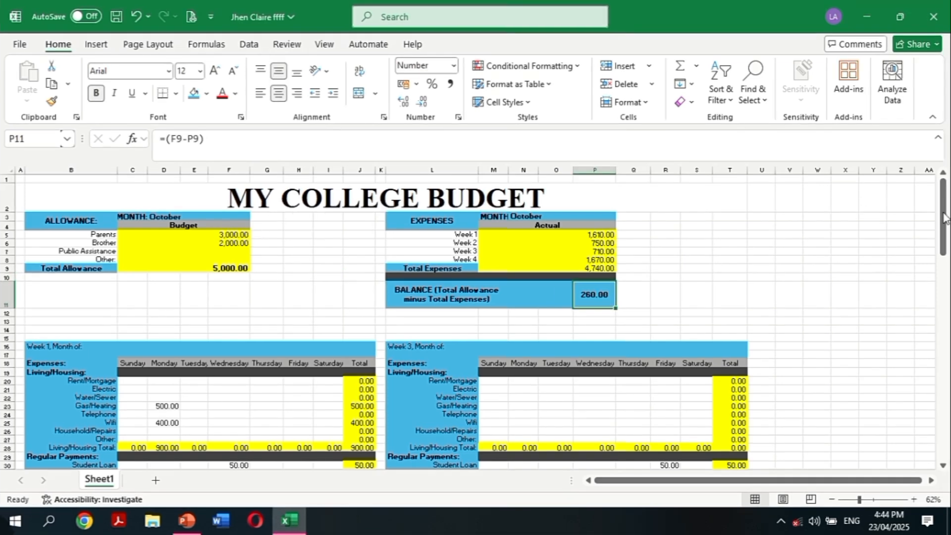
{"action": "left_click", "coordinate": [873, 268]}
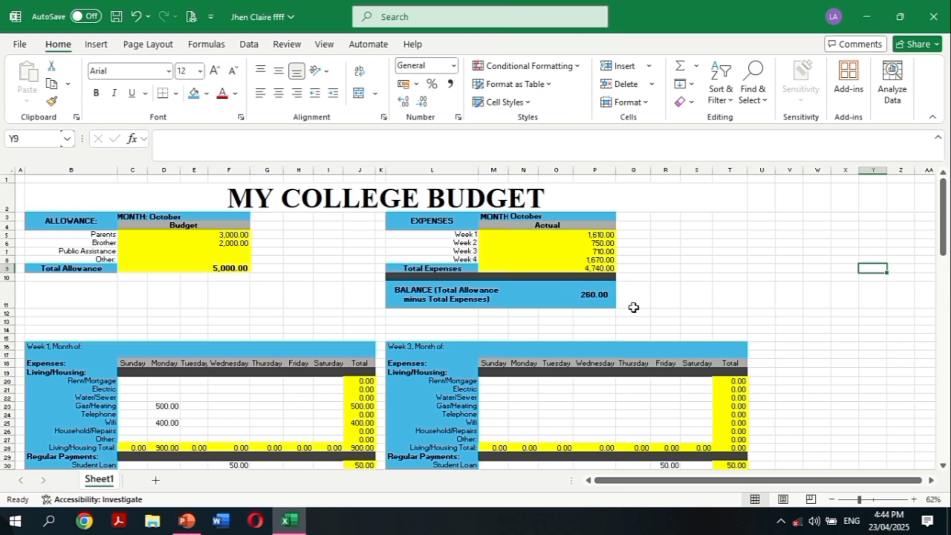
{"action": "left_click_drag", "start_coordinate": [946, 230], "coordinate": [900, 204]}
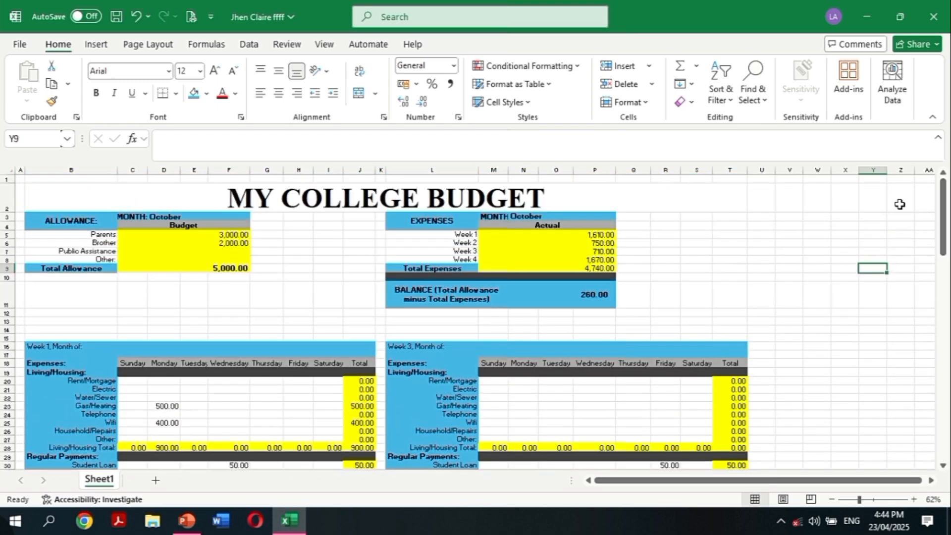